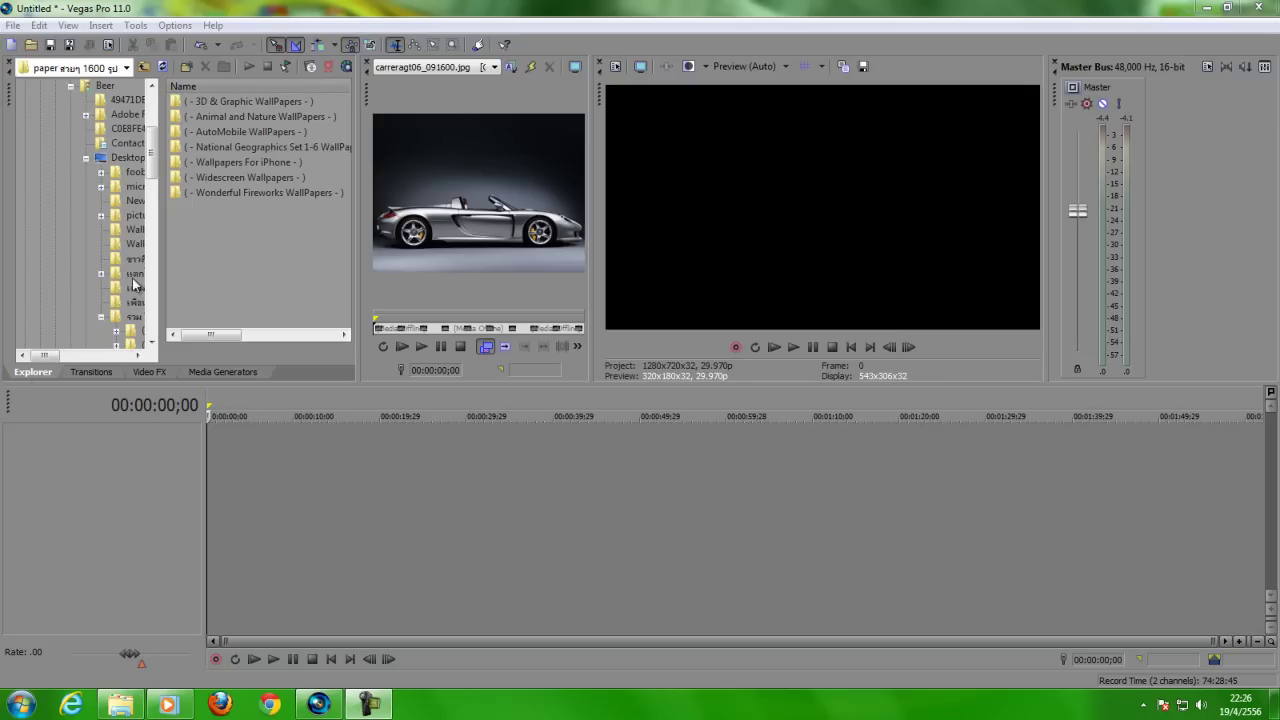
- Browse from the Desktop wallpaper collection into 3D & Graphic WallPapers, open the Cool 3D folder, and preview image 40 in the Trimmer
click(127, 157)
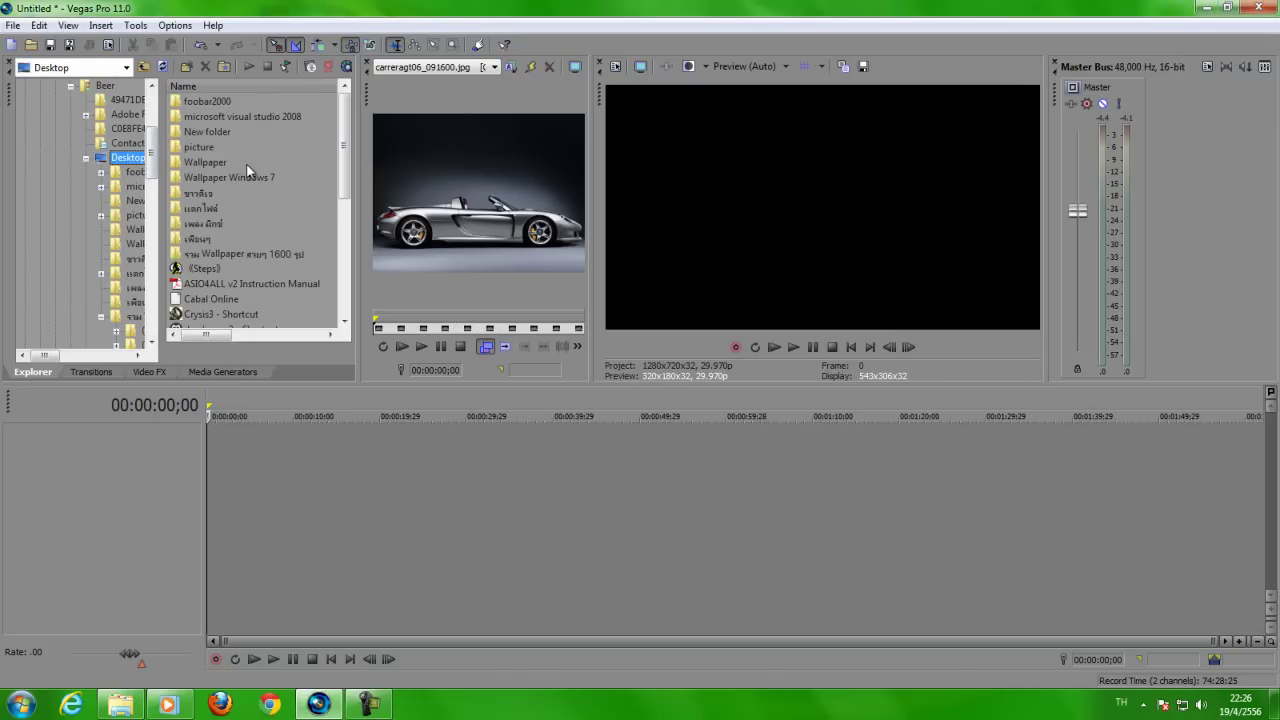
double_click(212, 254)
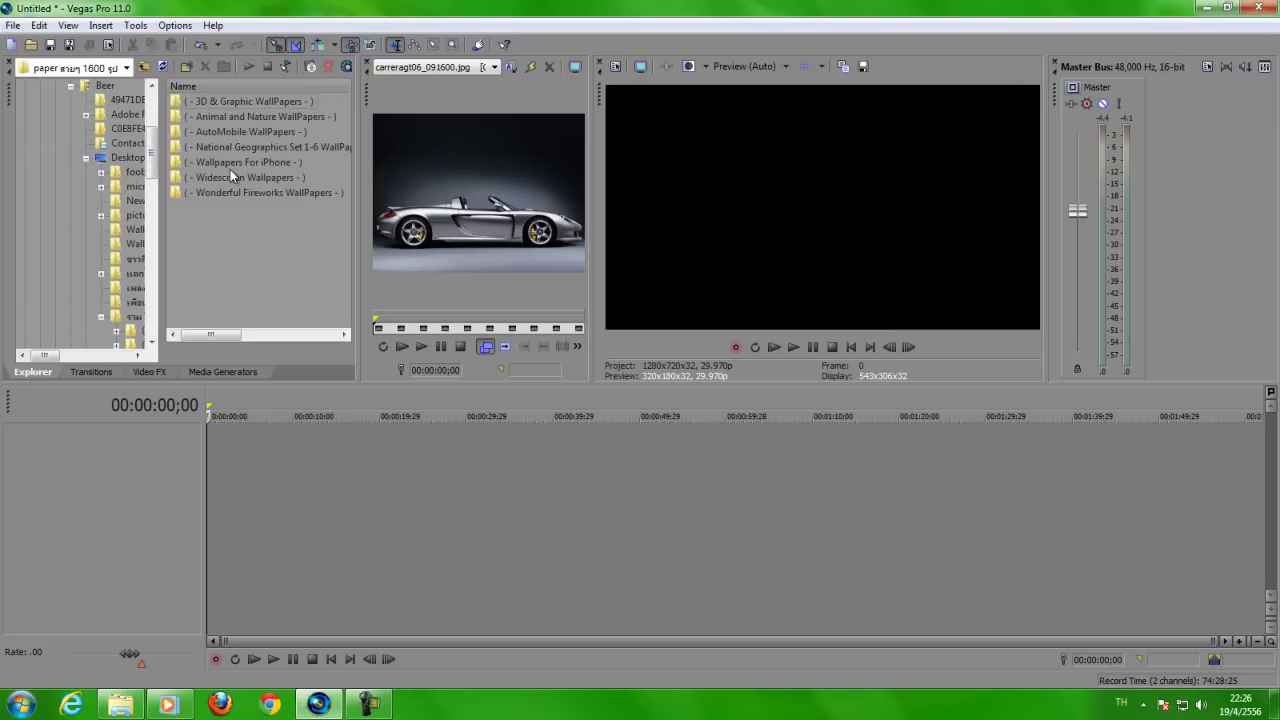
double_click(218, 102)
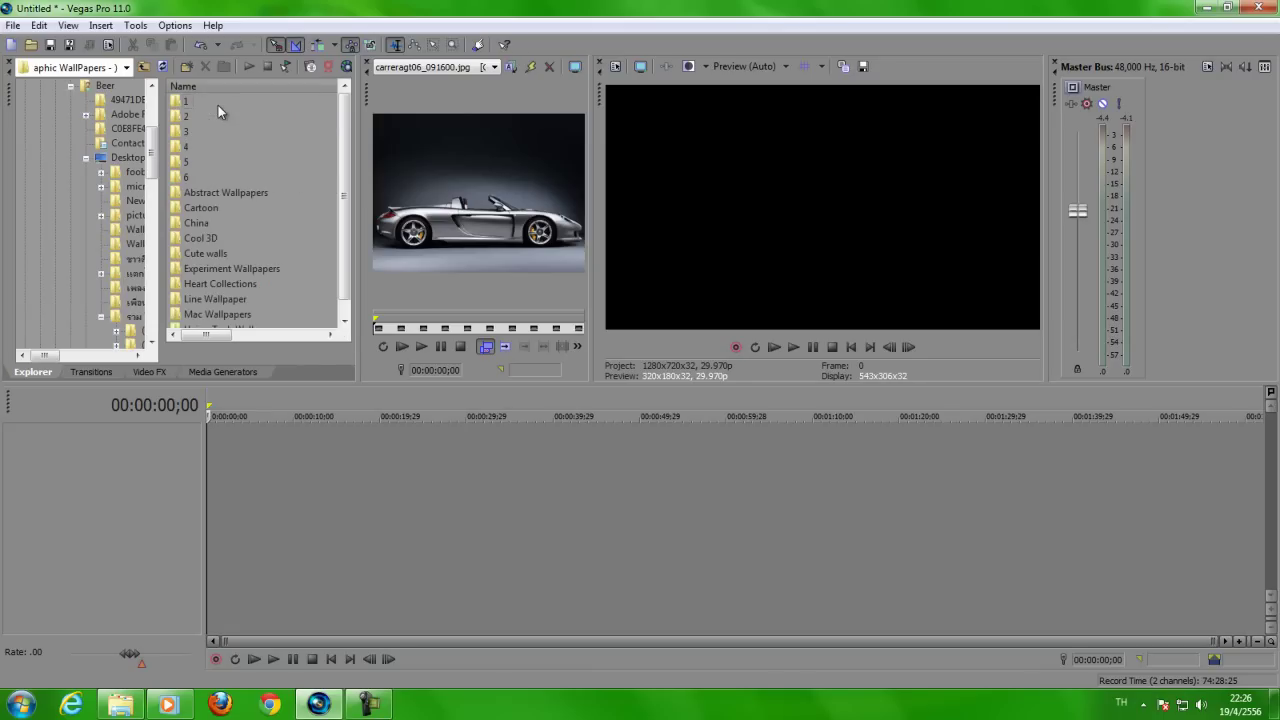
double_click(201, 239)
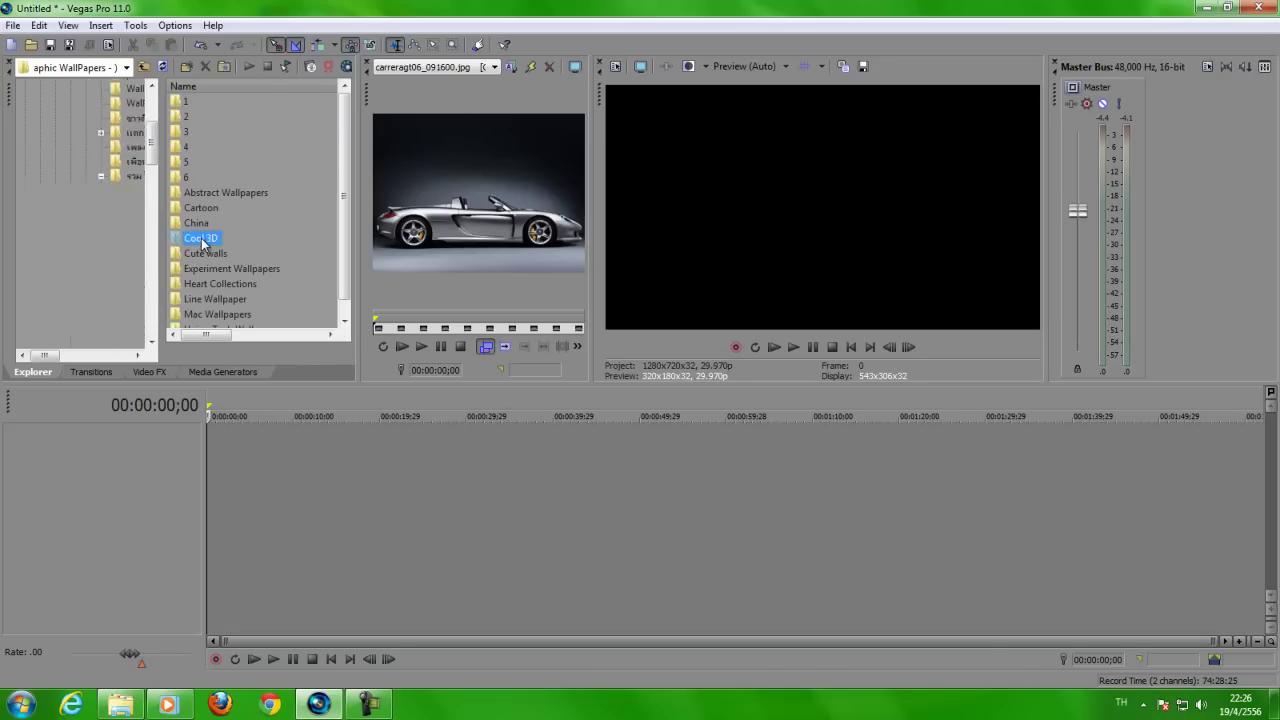
right_click(190, 105)
click(237, 127)
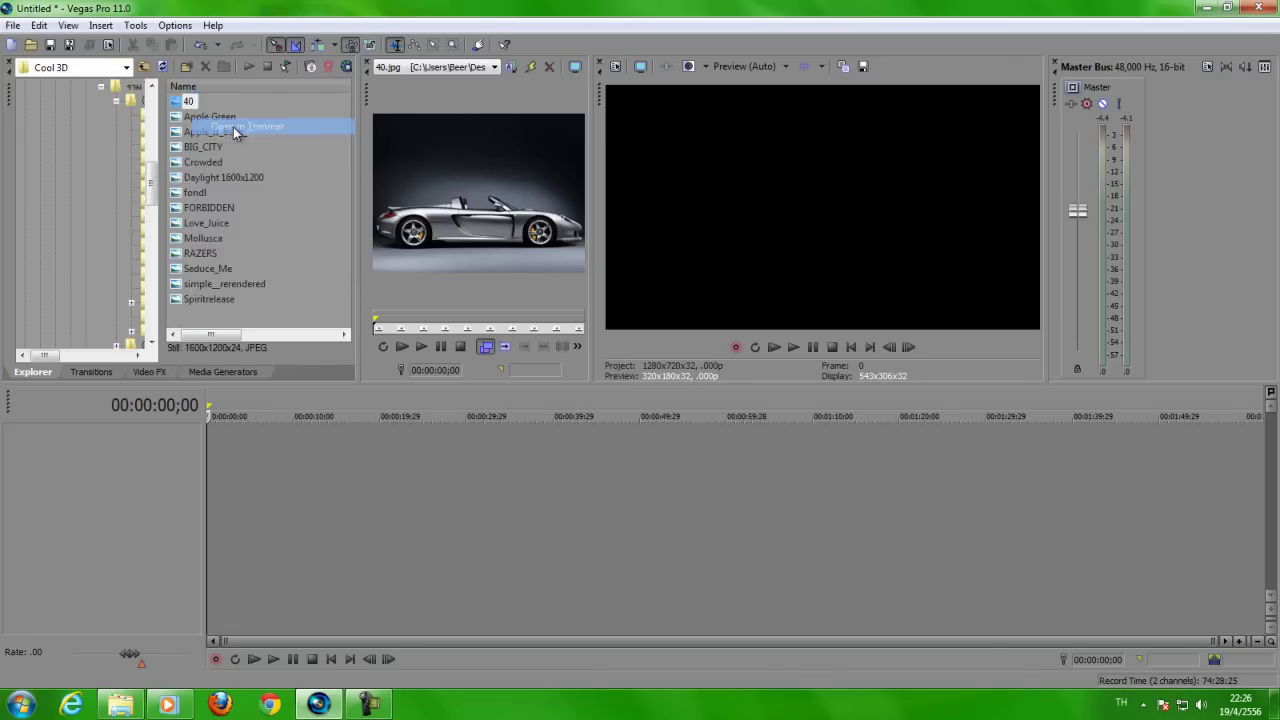
- Preview Apple Green in the Trimmer and place it at the start of the timeline, extended to about 55 seconds
right_click(199, 121)
click(233, 142)
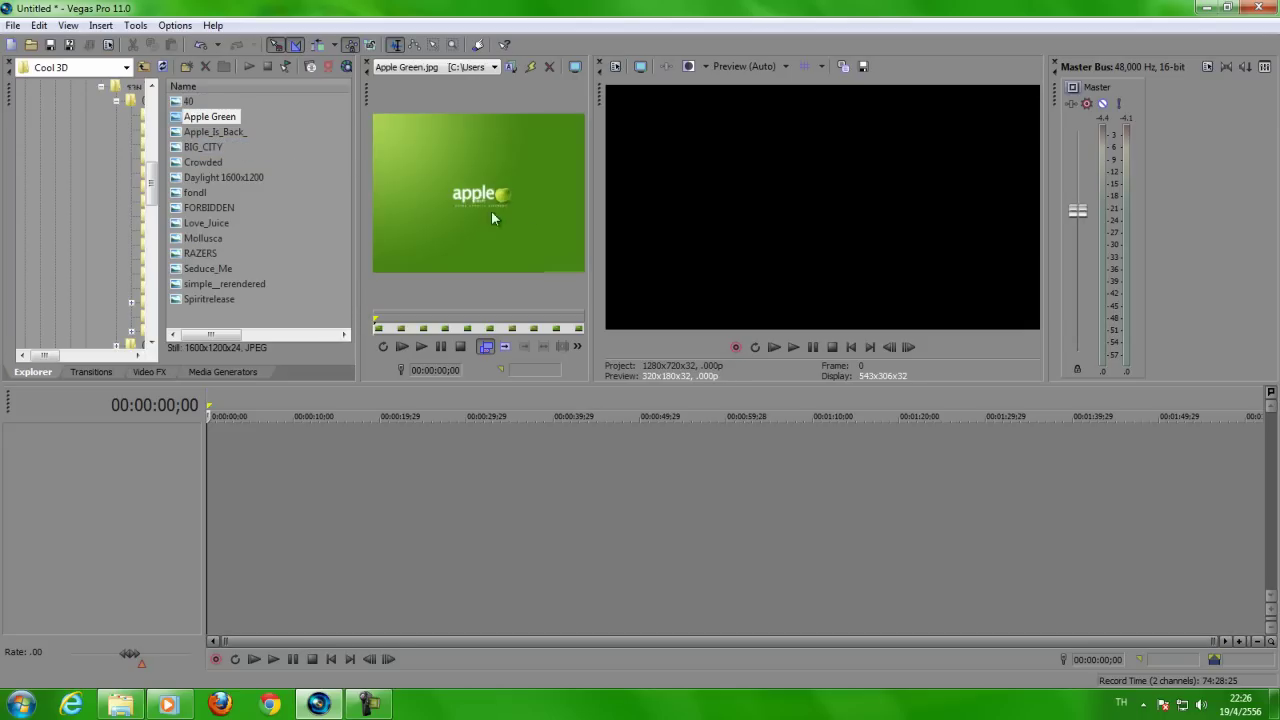
drag(214, 119, 281, 384)
drag(241, 451, 684, 455)
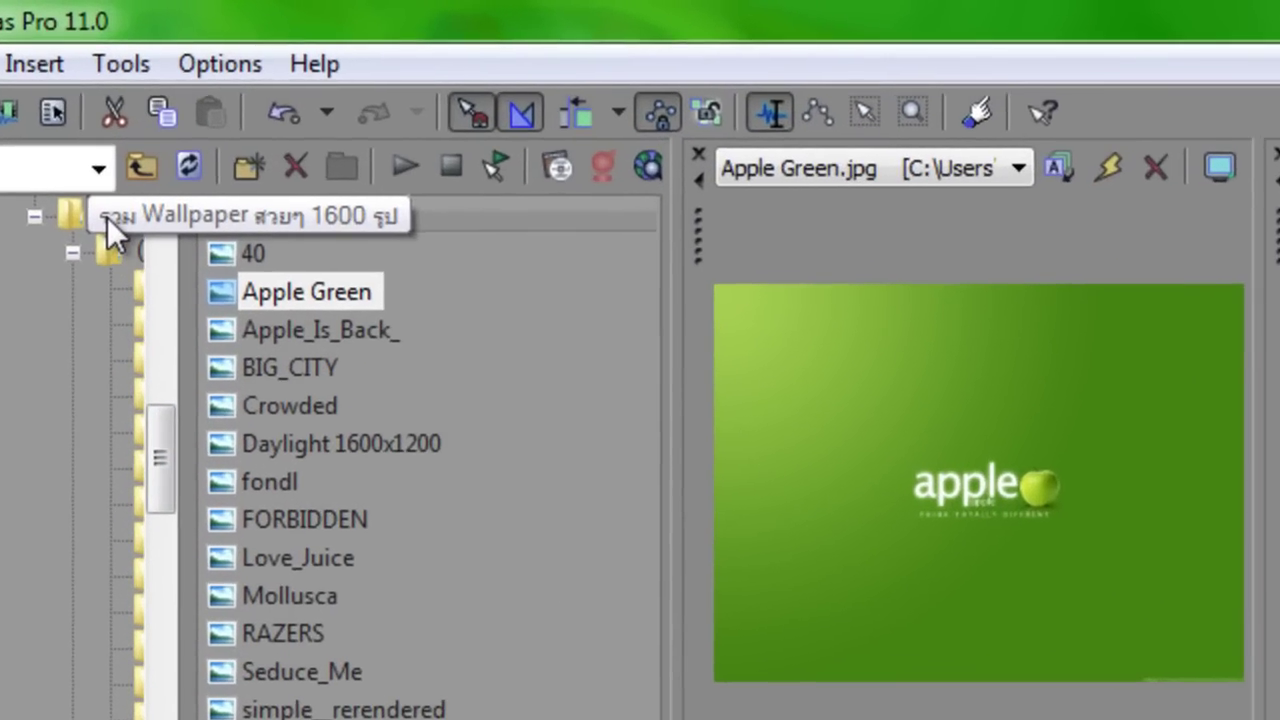
- Open the Supercars folder within AutoMobile WallPapers and preview the second Ferrari Millechili image in the Trimmer
click(129, 213)
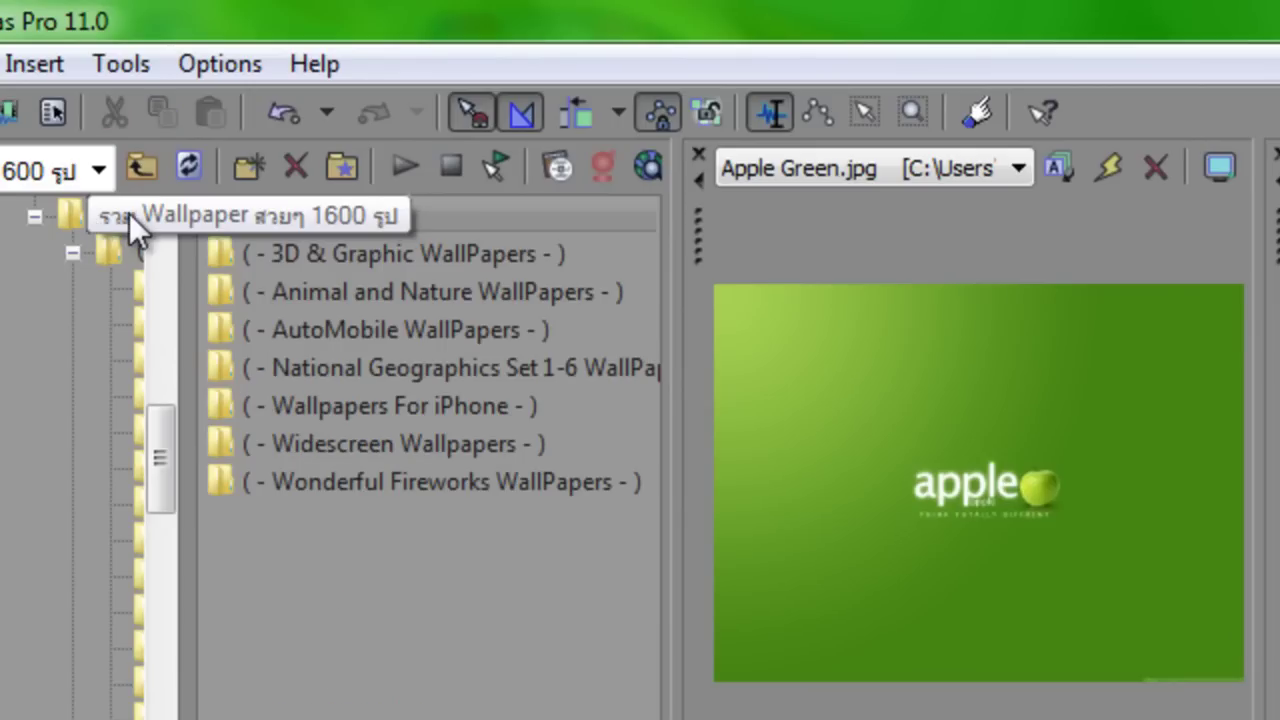
double_click(359, 321)
double_click(309, 443)
click(364, 296)
right_click(366, 294)
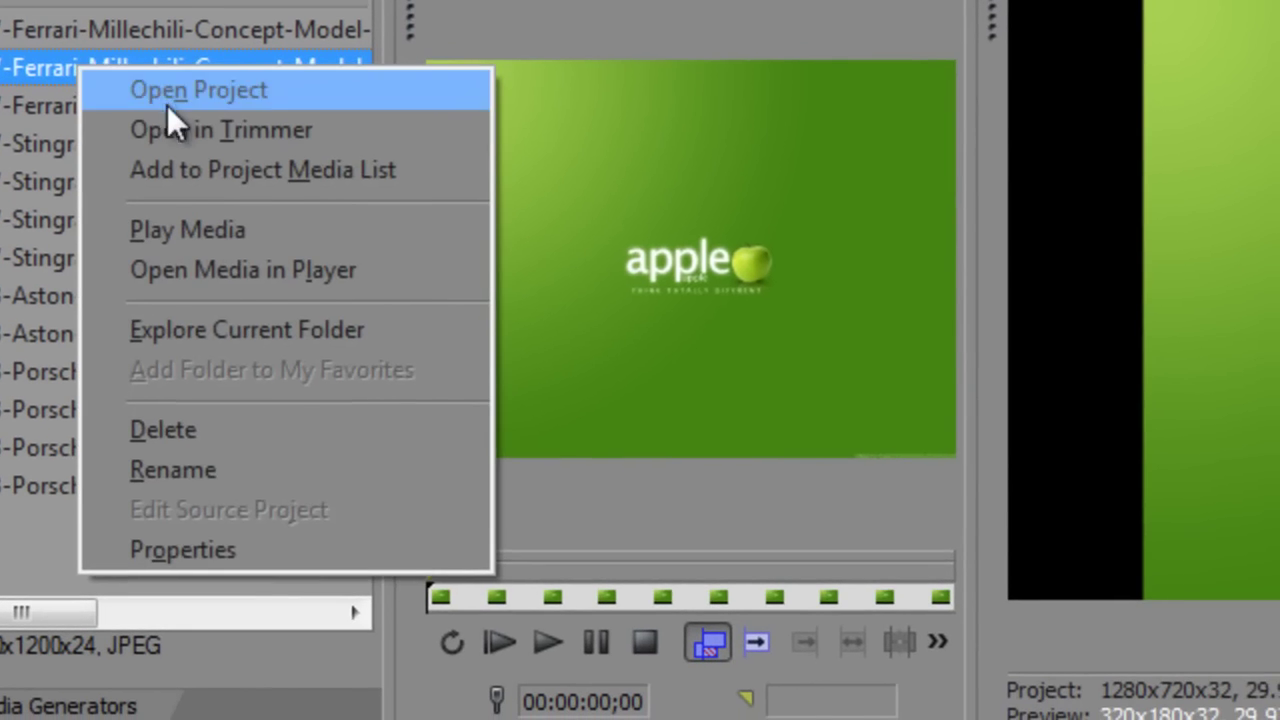
click(165, 129)
- Preview each of the four 2007 Stingray Dream Design images in the Trimmer
click(143, 131)
right_click(143, 131)
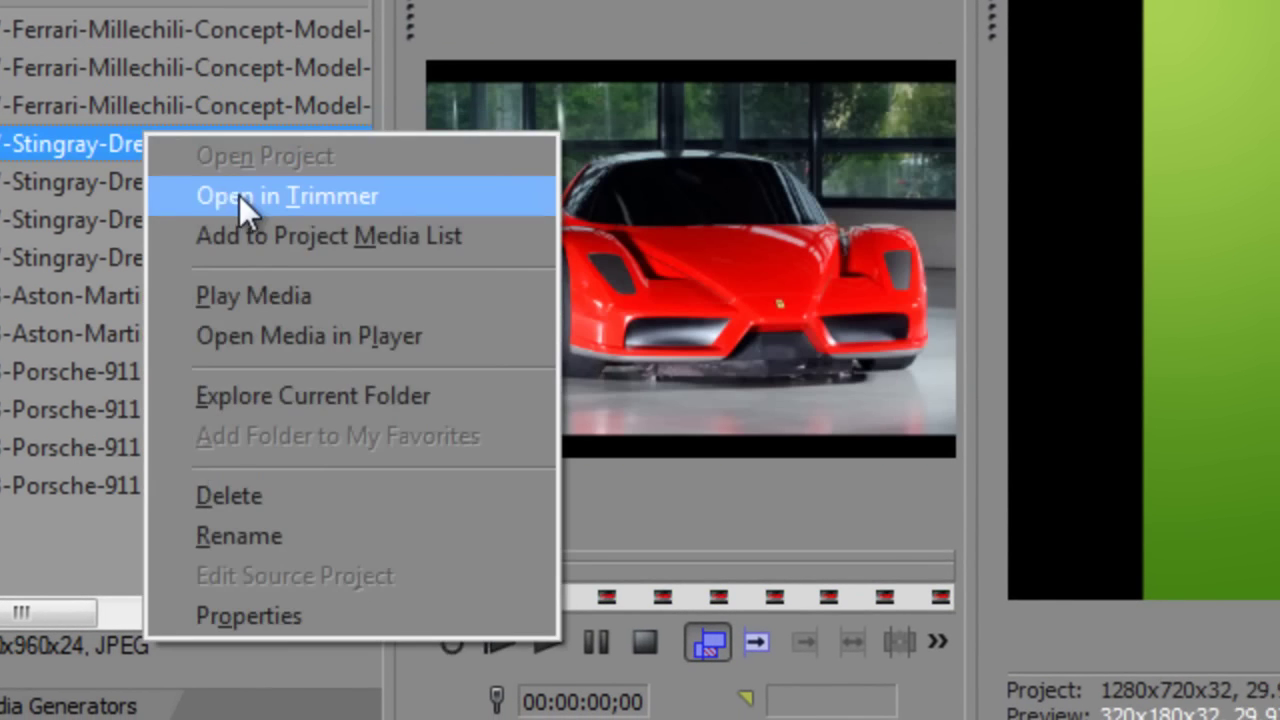
click(239, 195)
click(141, 179)
right_click(141, 179)
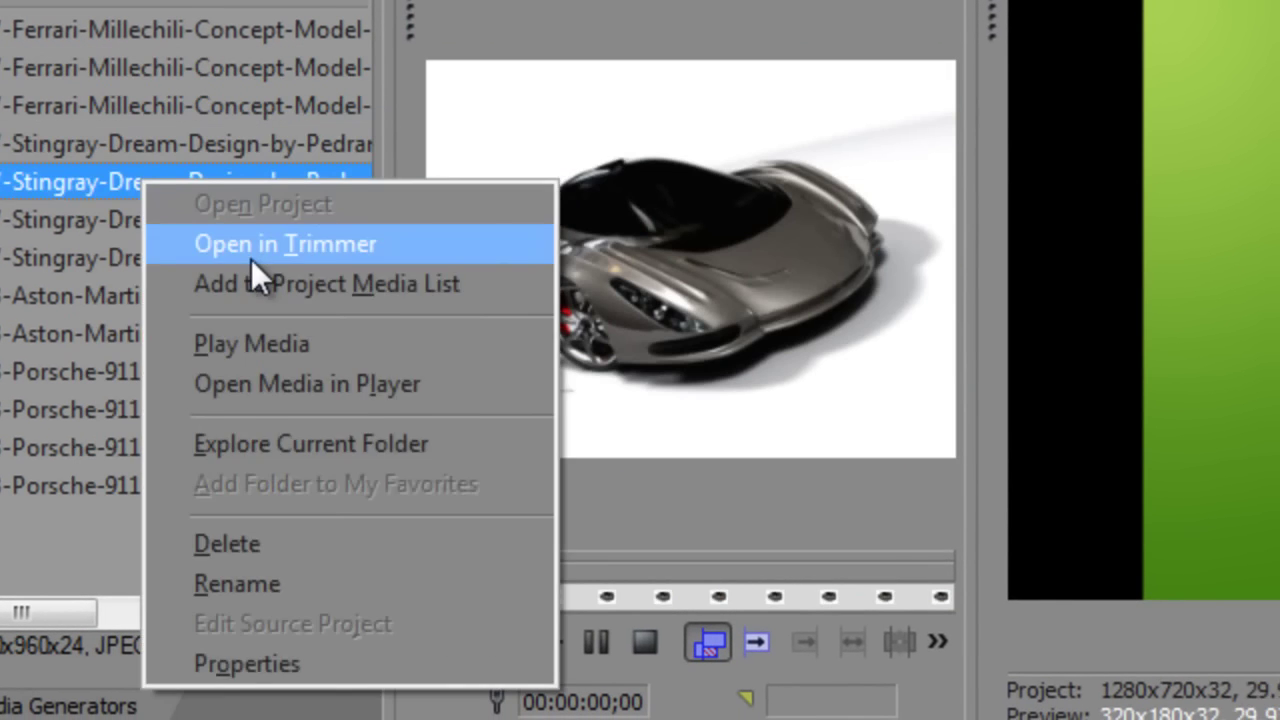
click(251, 245)
click(157, 221)
right_click(157, 221)
click(265, 266)
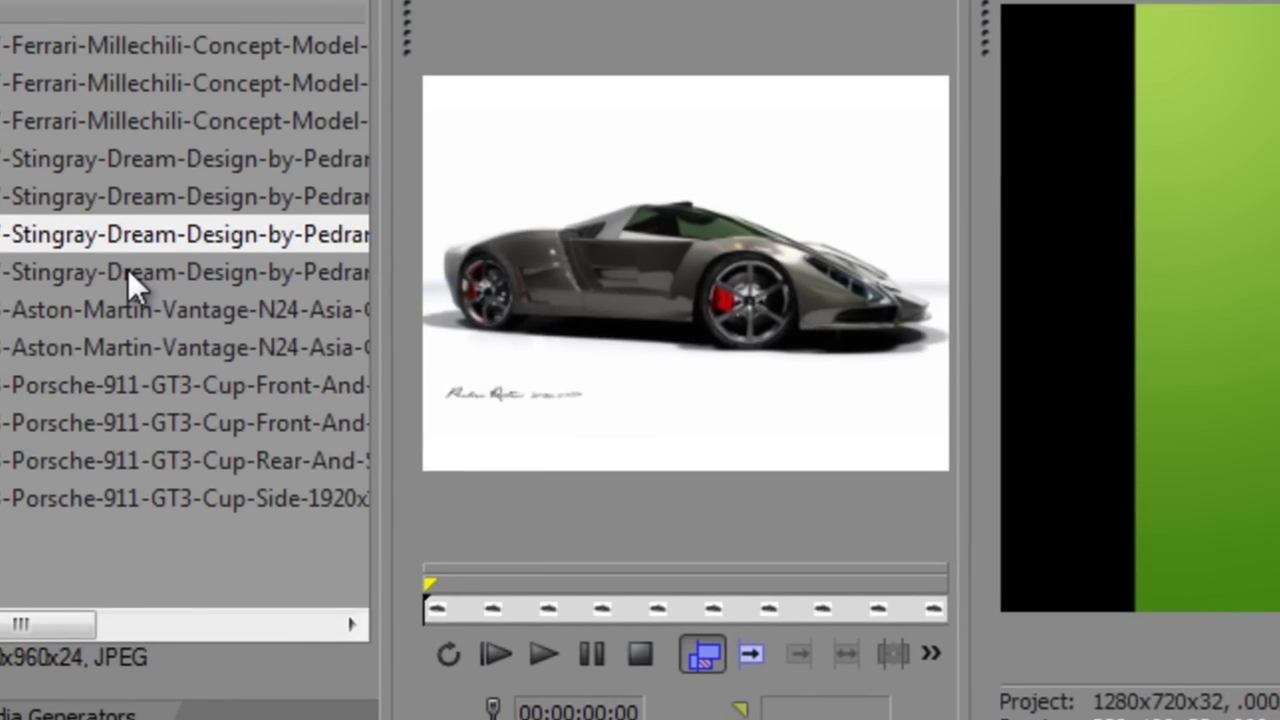
click(127, 268)
right_click(127, 268)
click(257, 334)
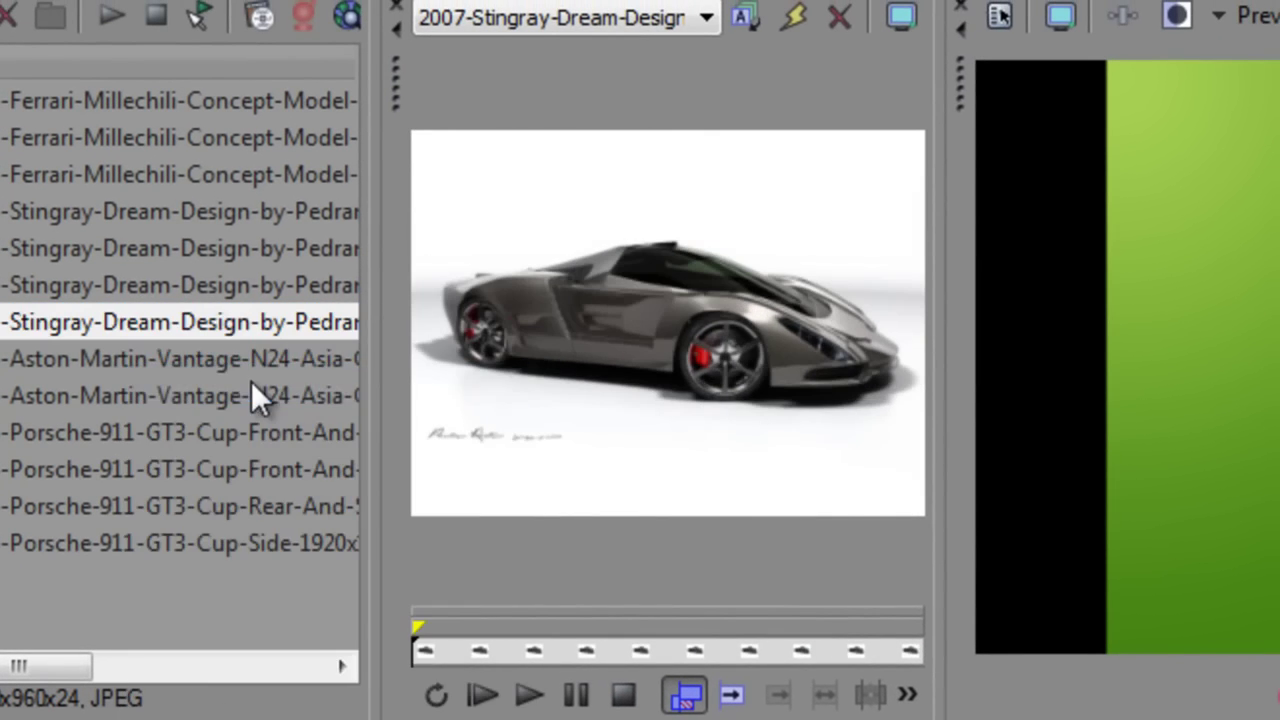
- Preview both 2008 Aston Martin Vantage N24 images in the Trimmer
click(131, 310)
right_click(131, 310)
click(231, 425)
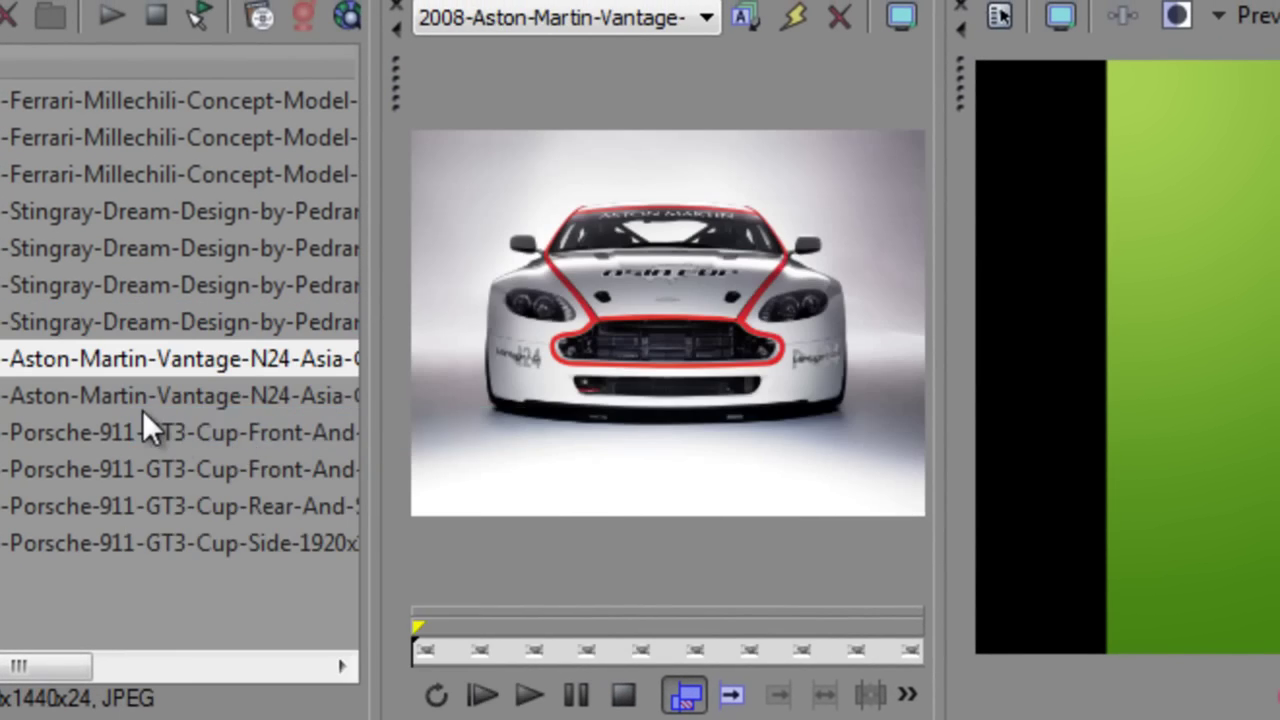
click(192, 408)
right_click(192, 408)
click(234, 468)
- Preview the two front views and the rear view of the 2008 Porsche 911 GT3 Cup in the Trimmer
click(127, 435)
right_click(127, 435)
click(222, 500)
click(152, 478)
right_click(152, 478)
click(208, 532)
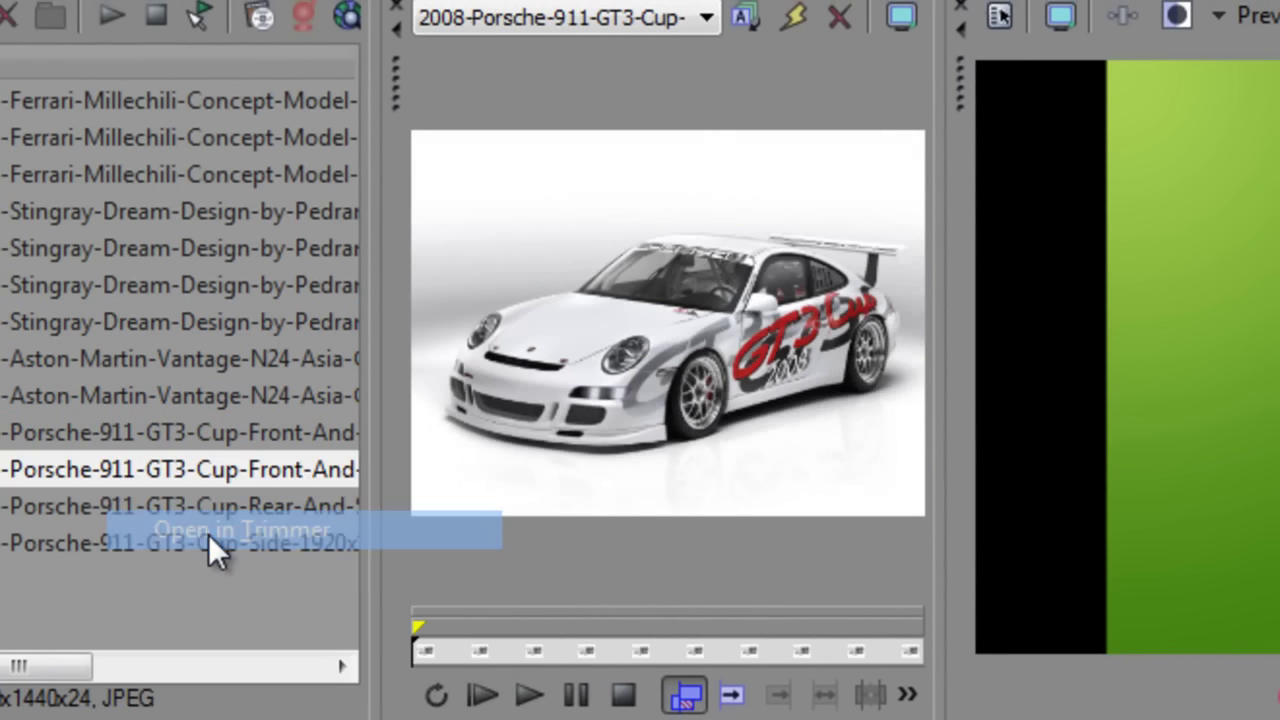
click(140, 508)
right_click(140, 508)
click(218, 569)
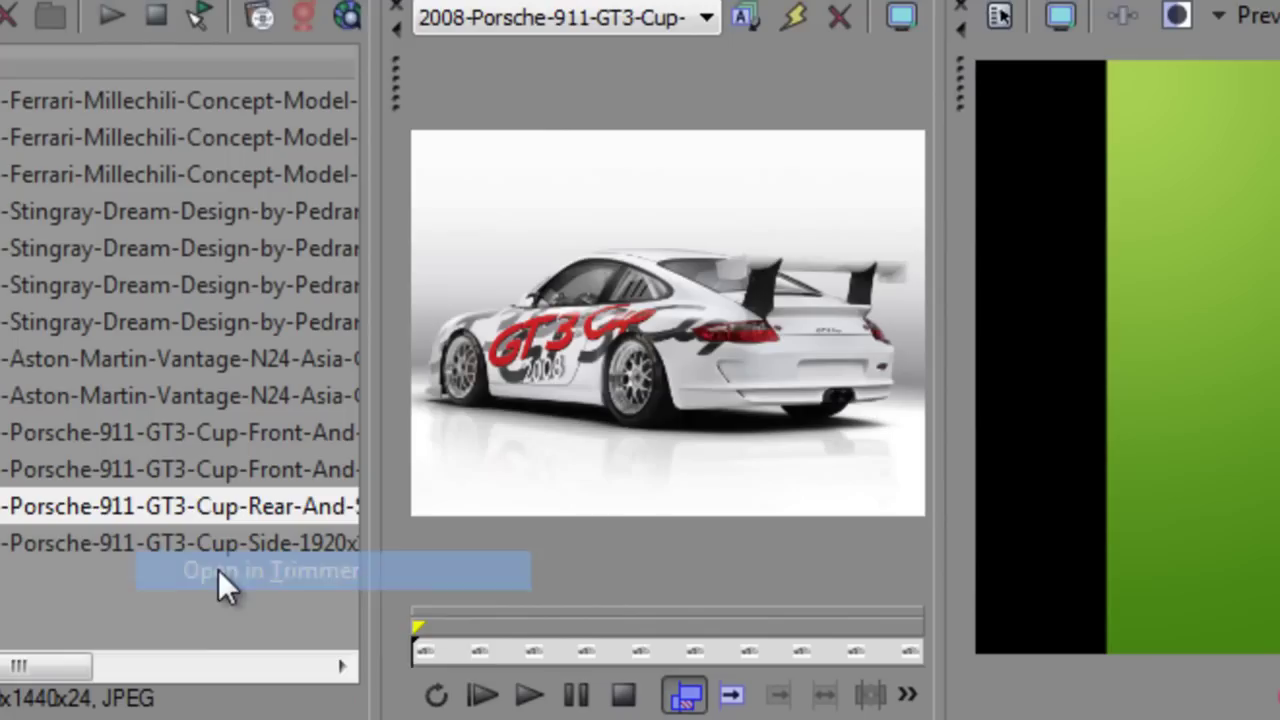
- Preview the 2008 Porsche 911 GT3 Cup side image and place it on a track below Apple Green, extended to the same length
click(160, 545)
right_click(160, 545)
click(266, 600)
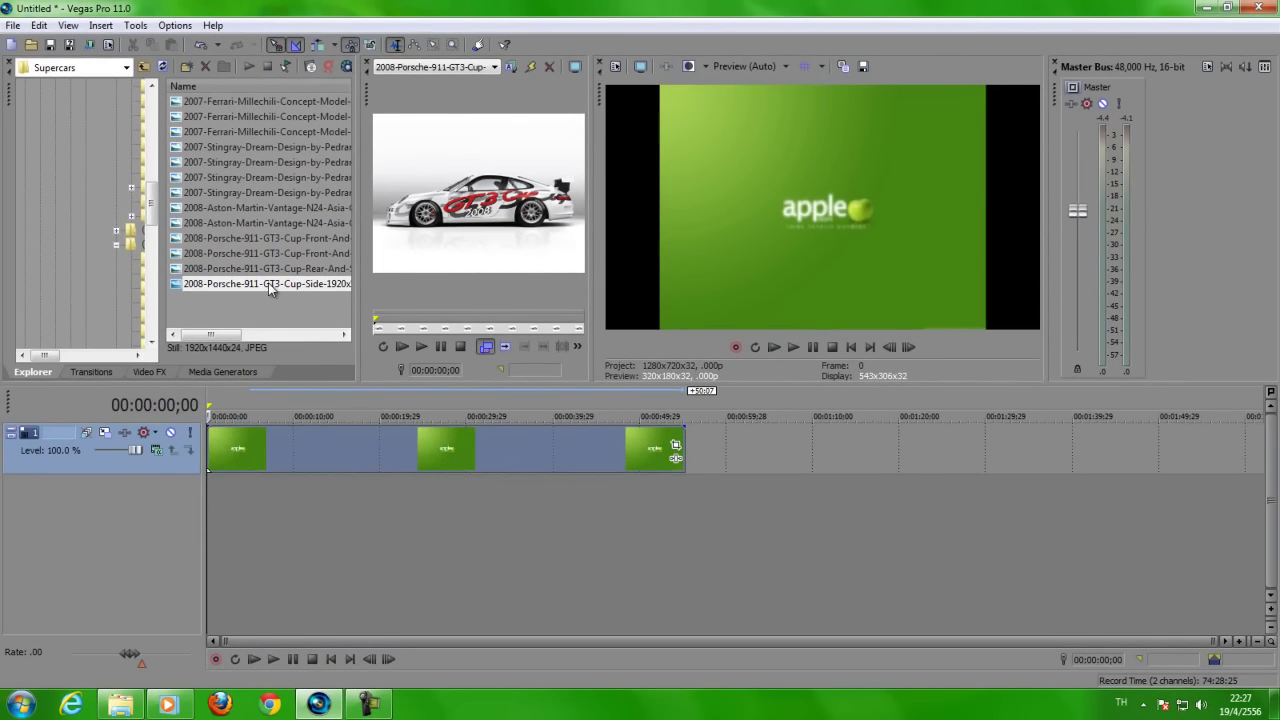
drag(202, 443, 113, 719)
drag(221, 514, 684, 495)
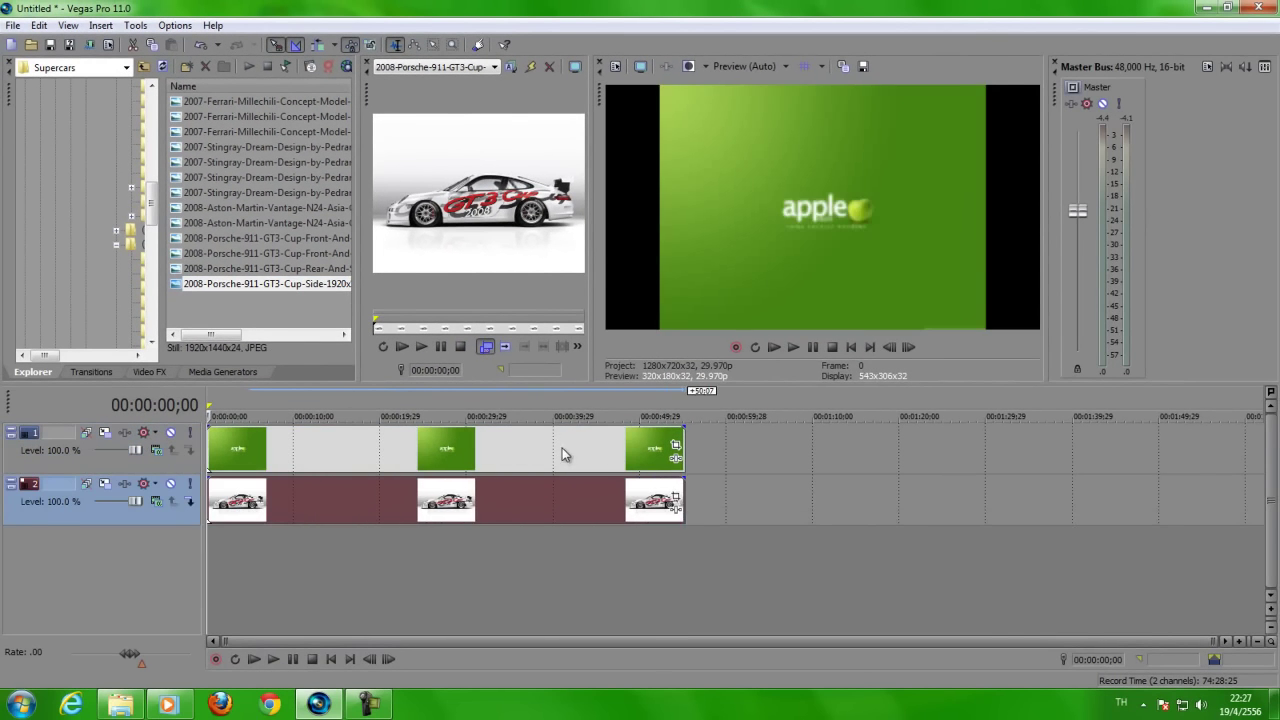
click(562, 448)
click(545, 500)
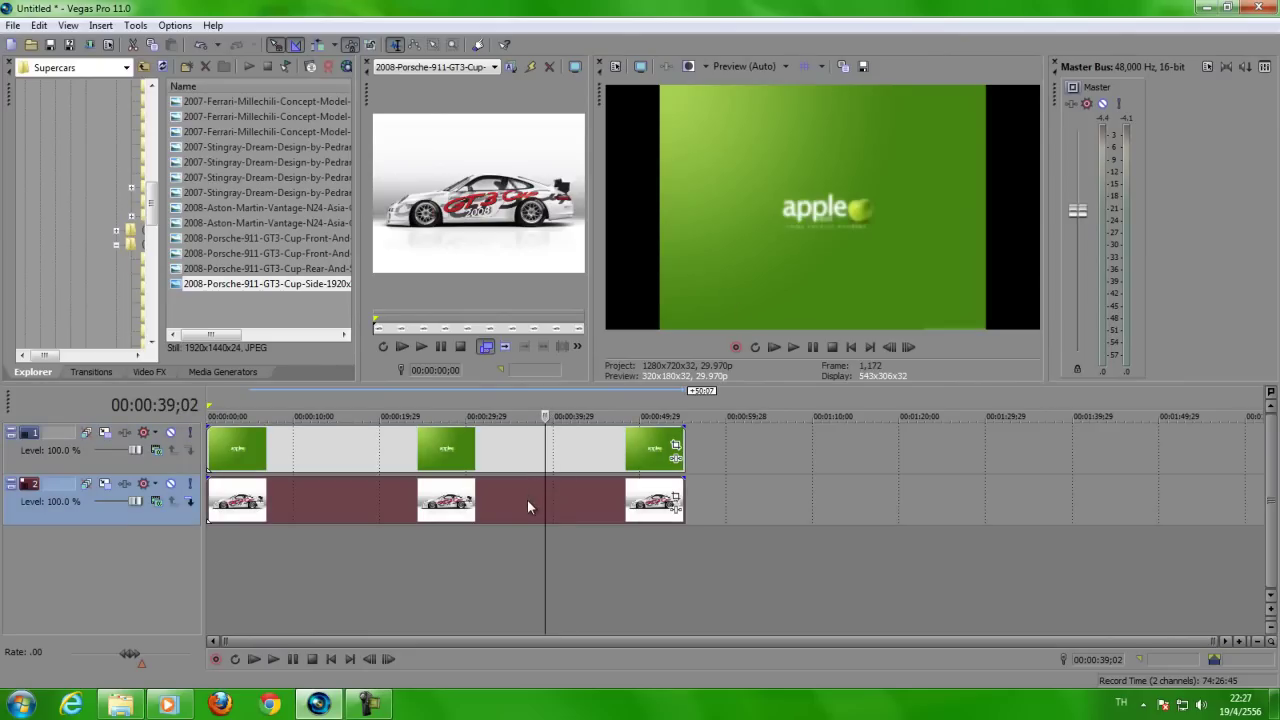
click(91, 464)
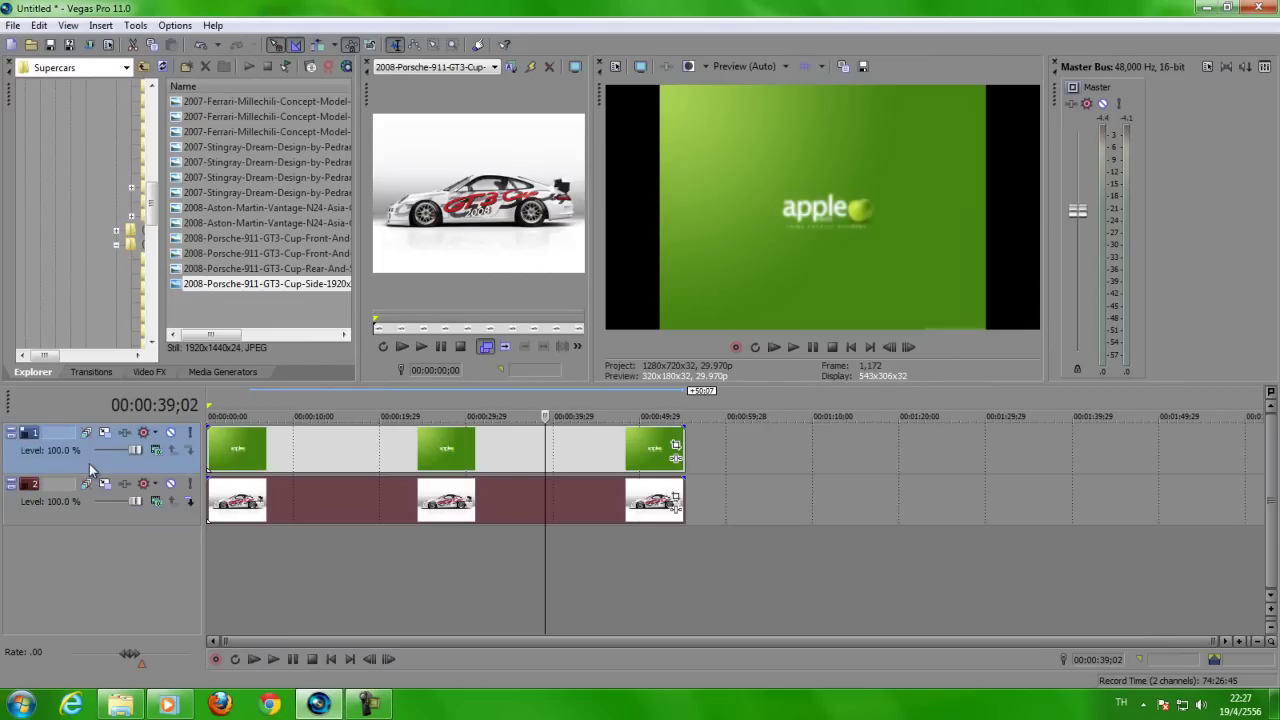
click(100, 518)
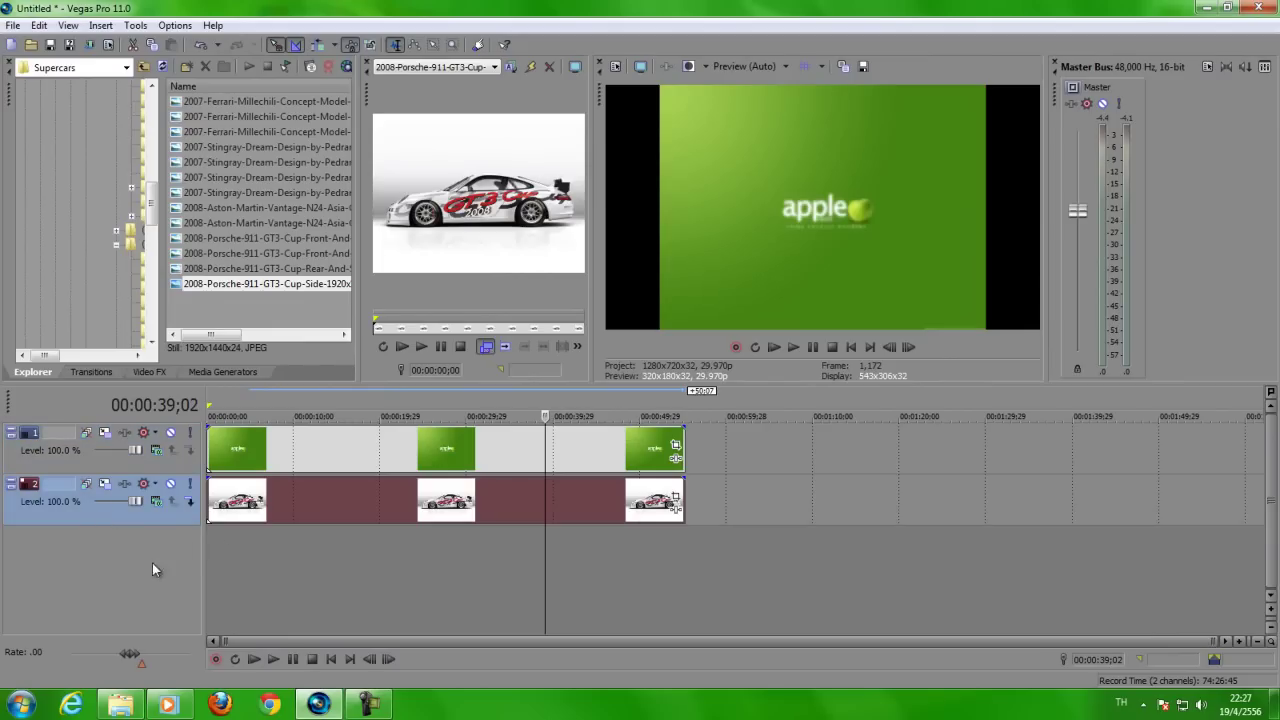
- Open the Desktop's เพลง มิกซ์ music folder and add the second Baauer - Harlem Shake file to a new audio track at the timeline start
drag(154, 202, 163, 120)
click(125, 272)
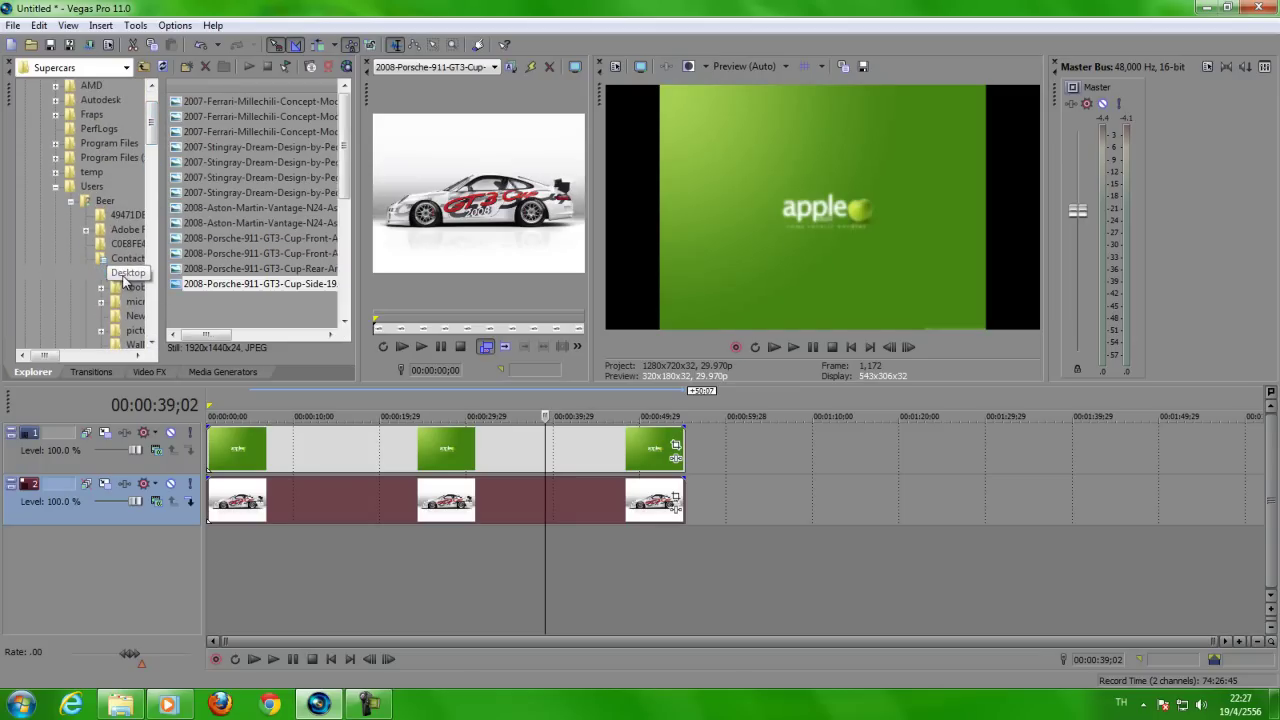
double_click(202, 225)
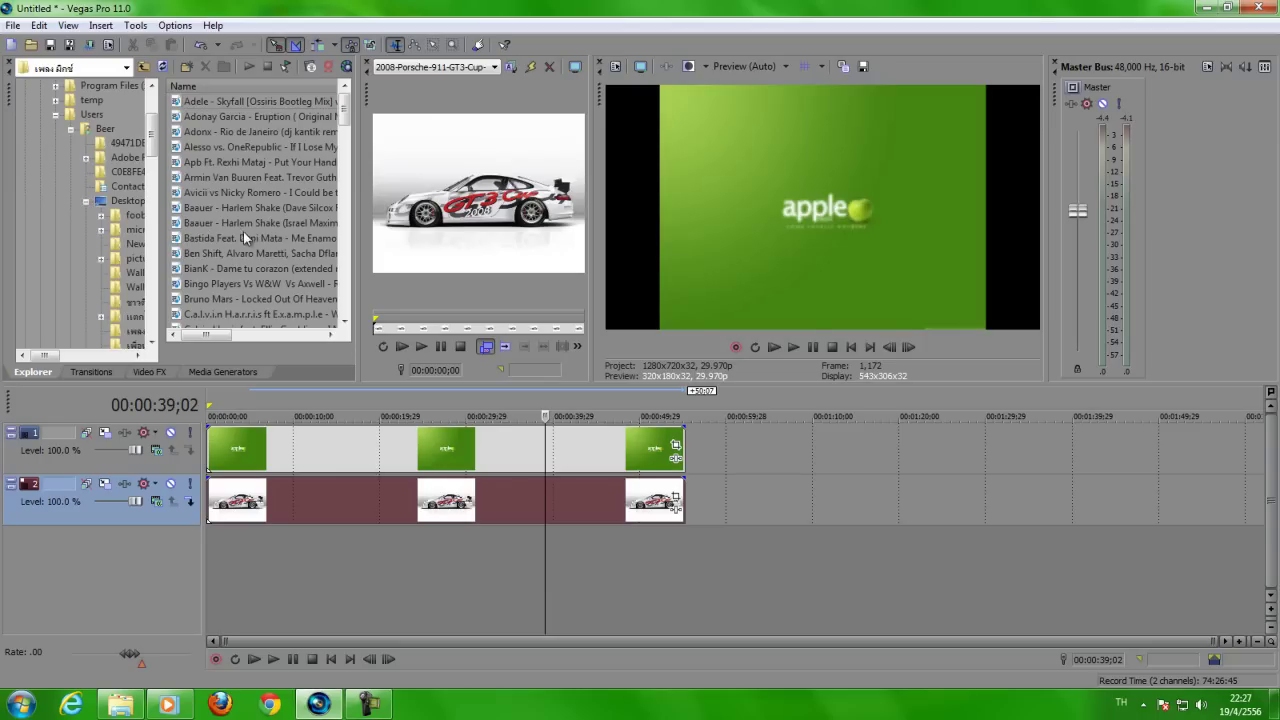
drag(232, 222, 217, 543)
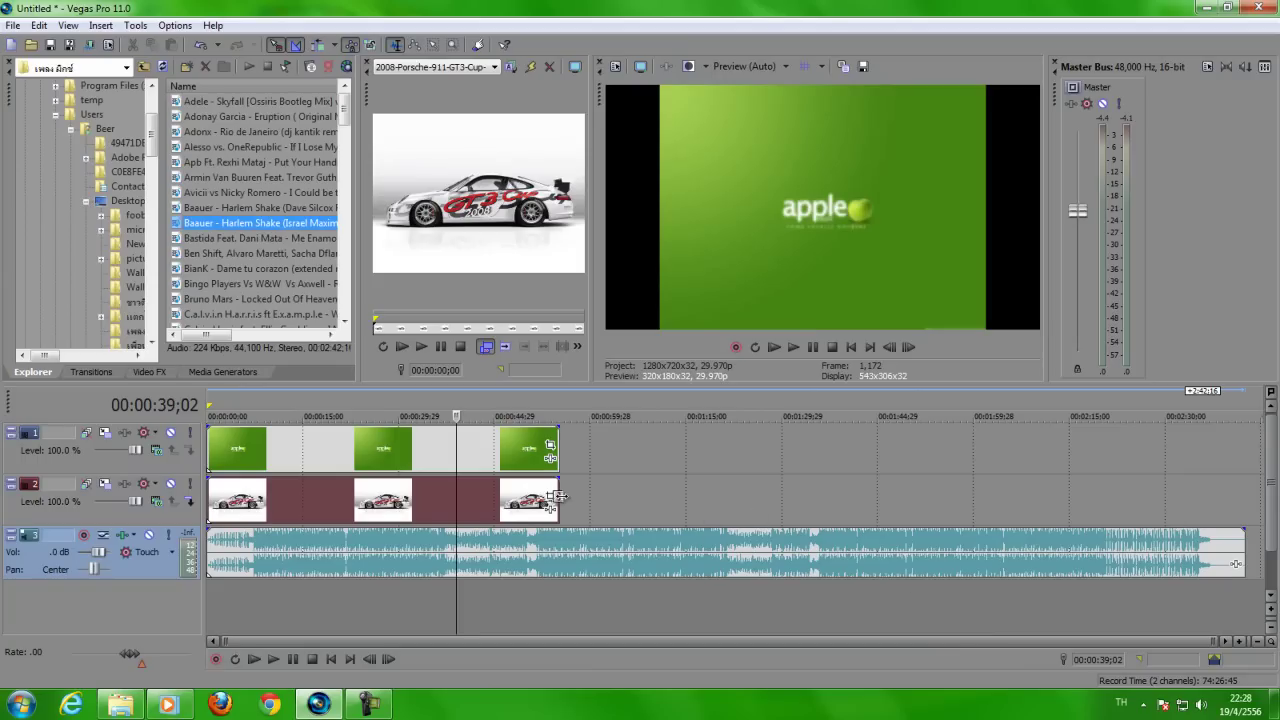
- Extend both image events to the end of the audio and swap them so the Porsche is above Apple Green
drag(558, 496, 1243, 496)
drag(557, 448, 1243, 438)
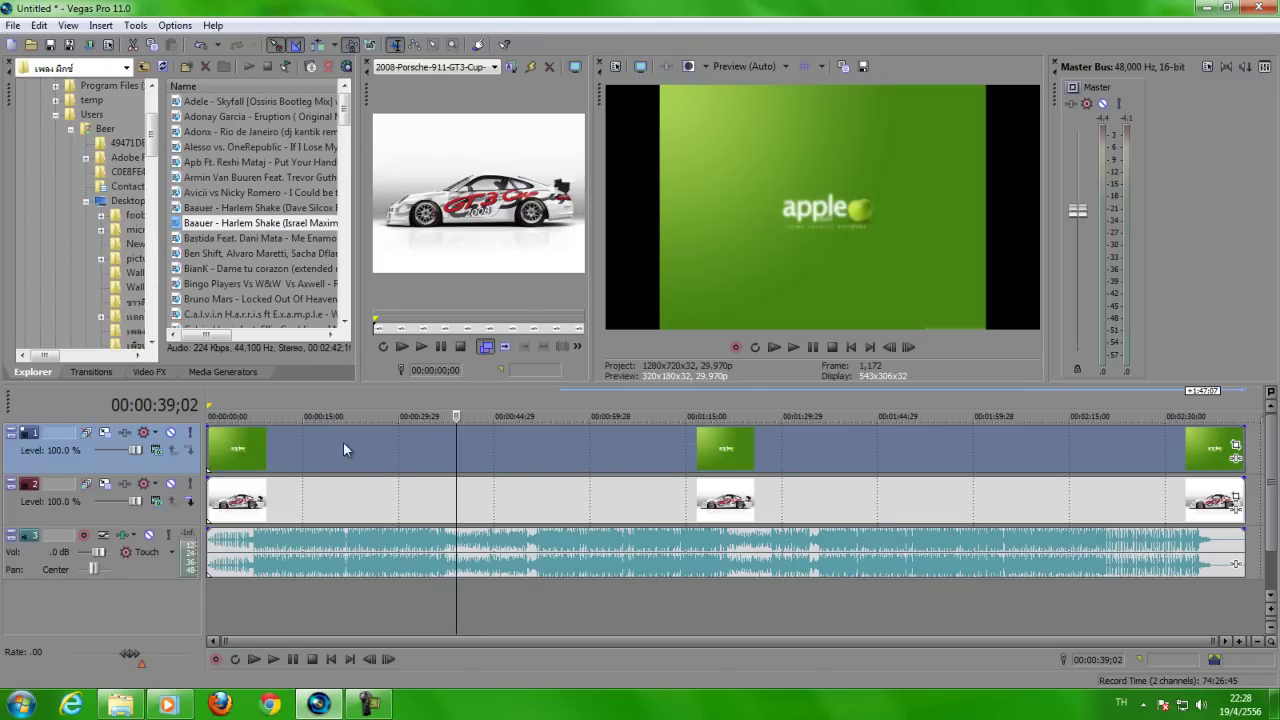
key(Delete)
drag(397, 505, 397, 447)
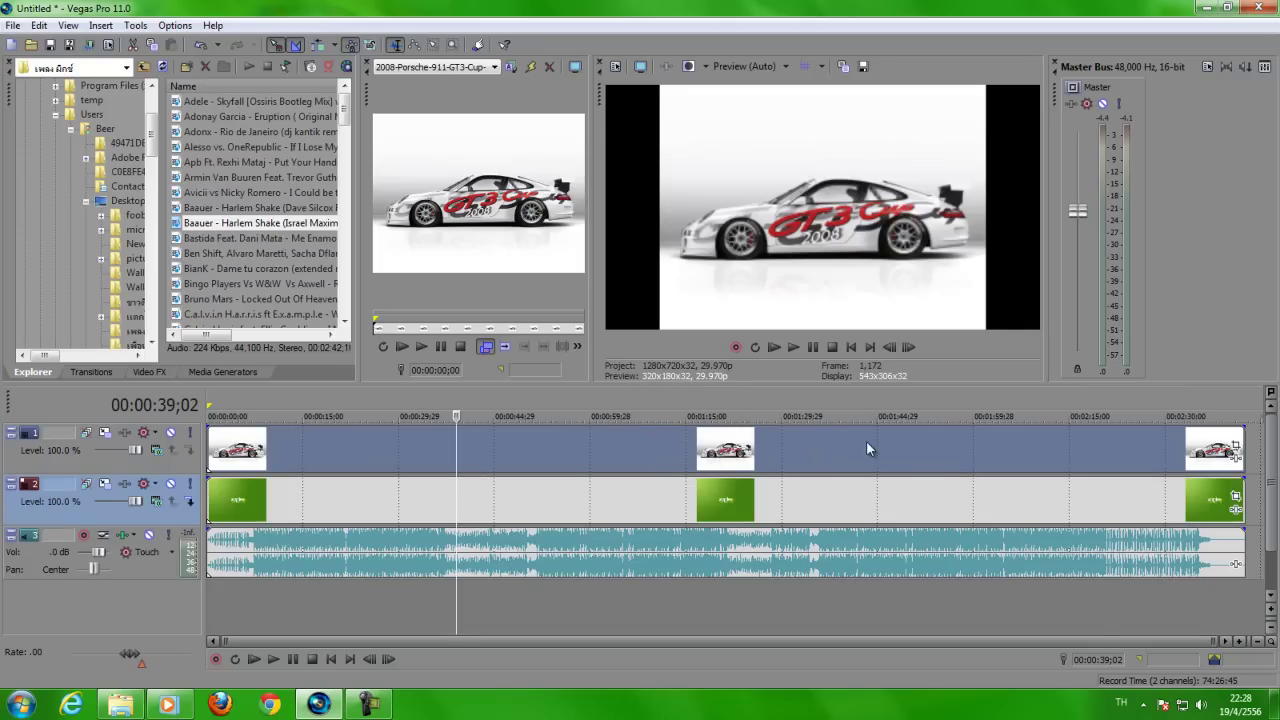
right_click(1037, 458)
click(1108, 333)
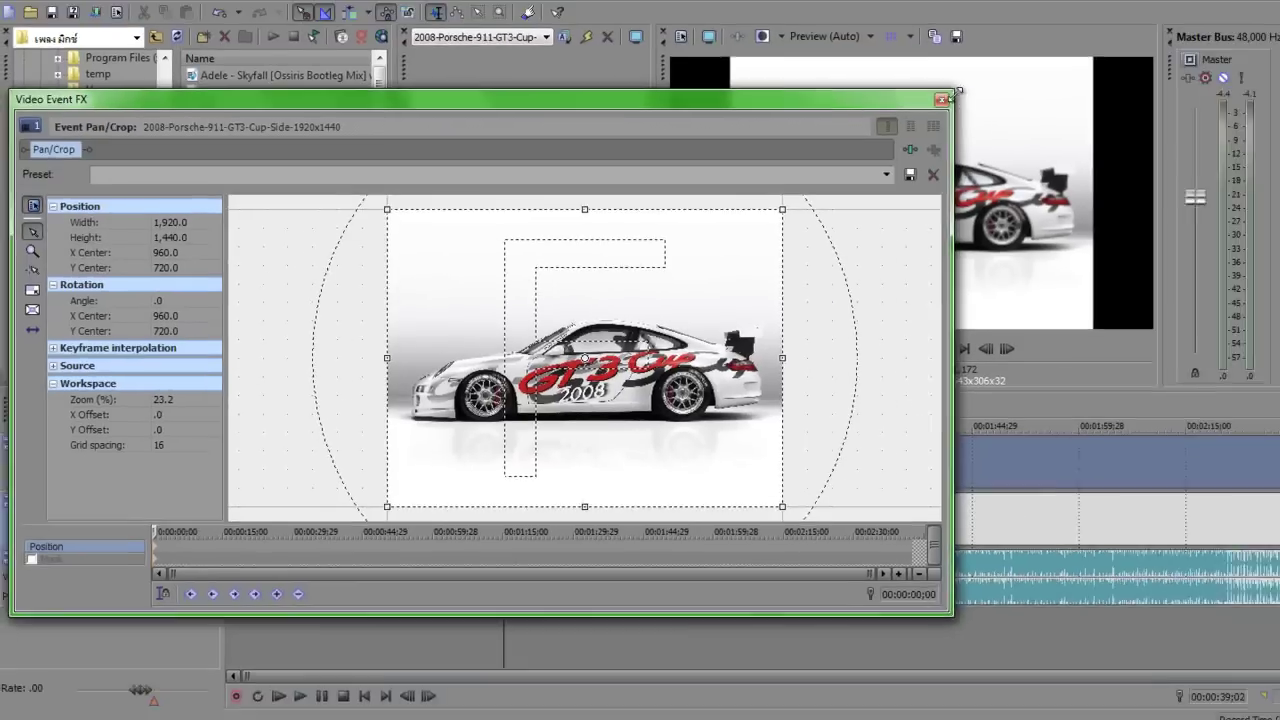
click(1262, 16)
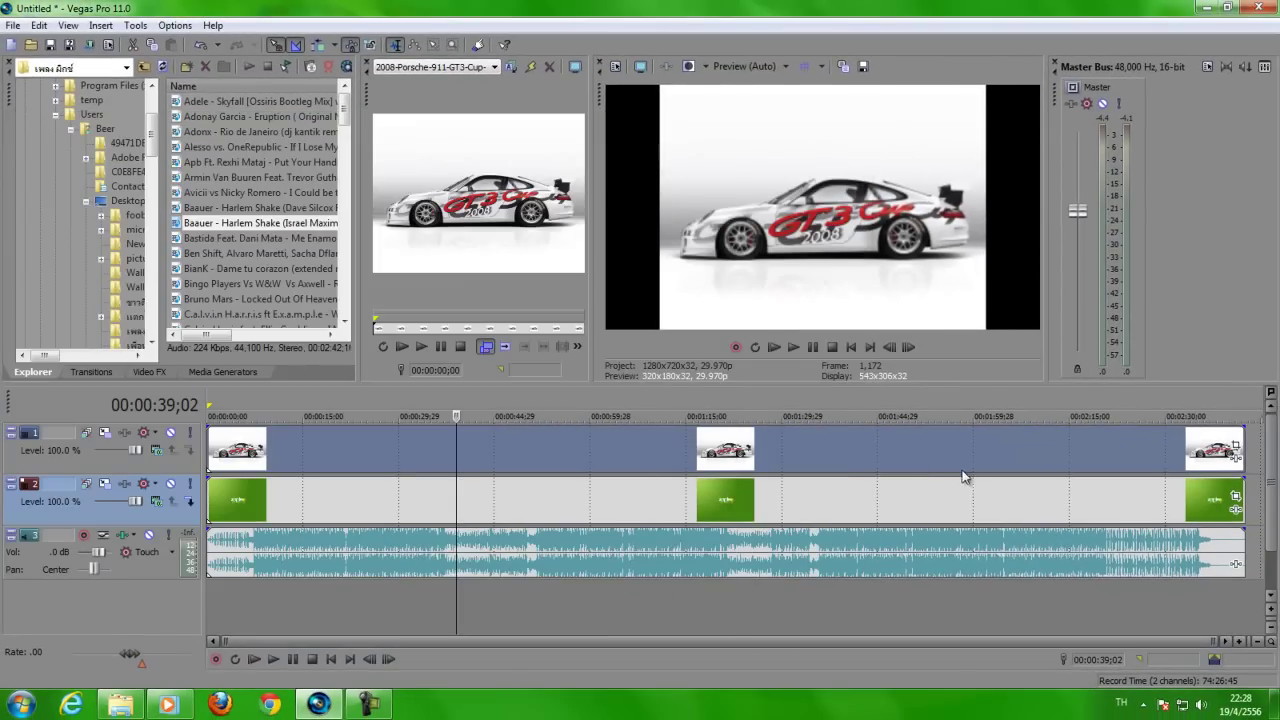
- Open Event Pan/Crop for the Porsche event on the upper track and enable its Mask
right_click(851, 449)
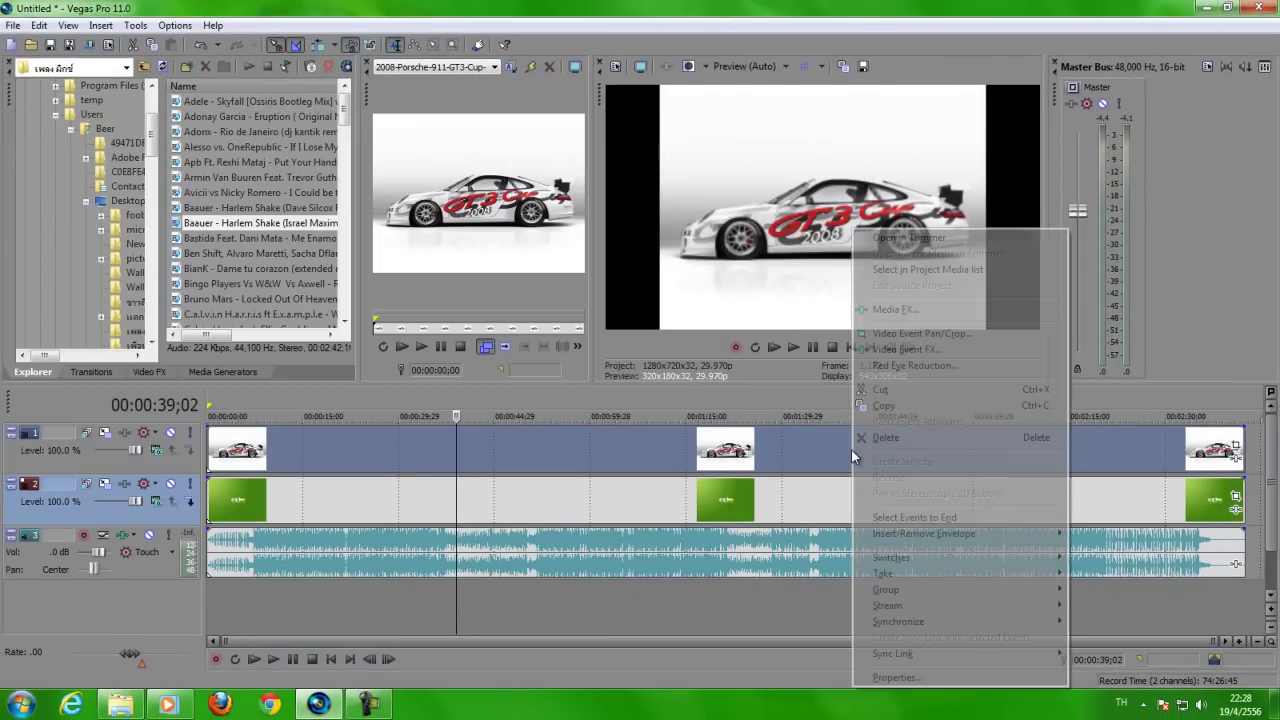
click(952, 342)
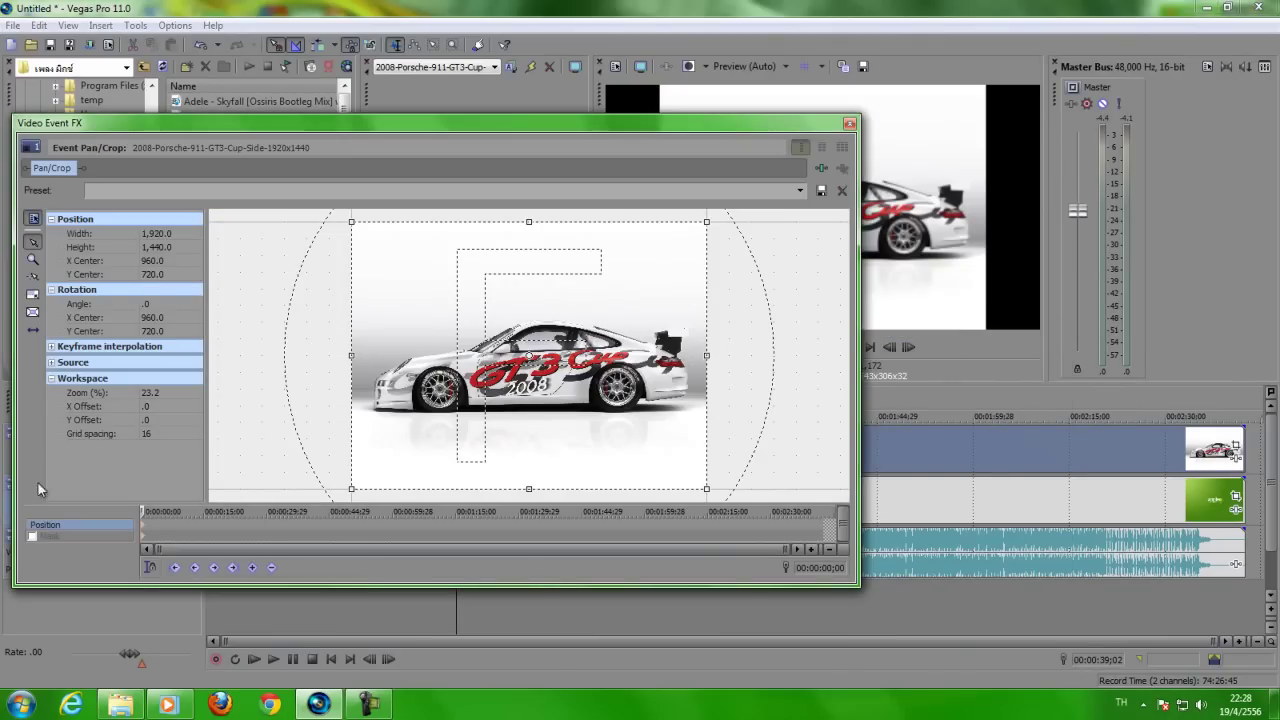
click(31, 537)
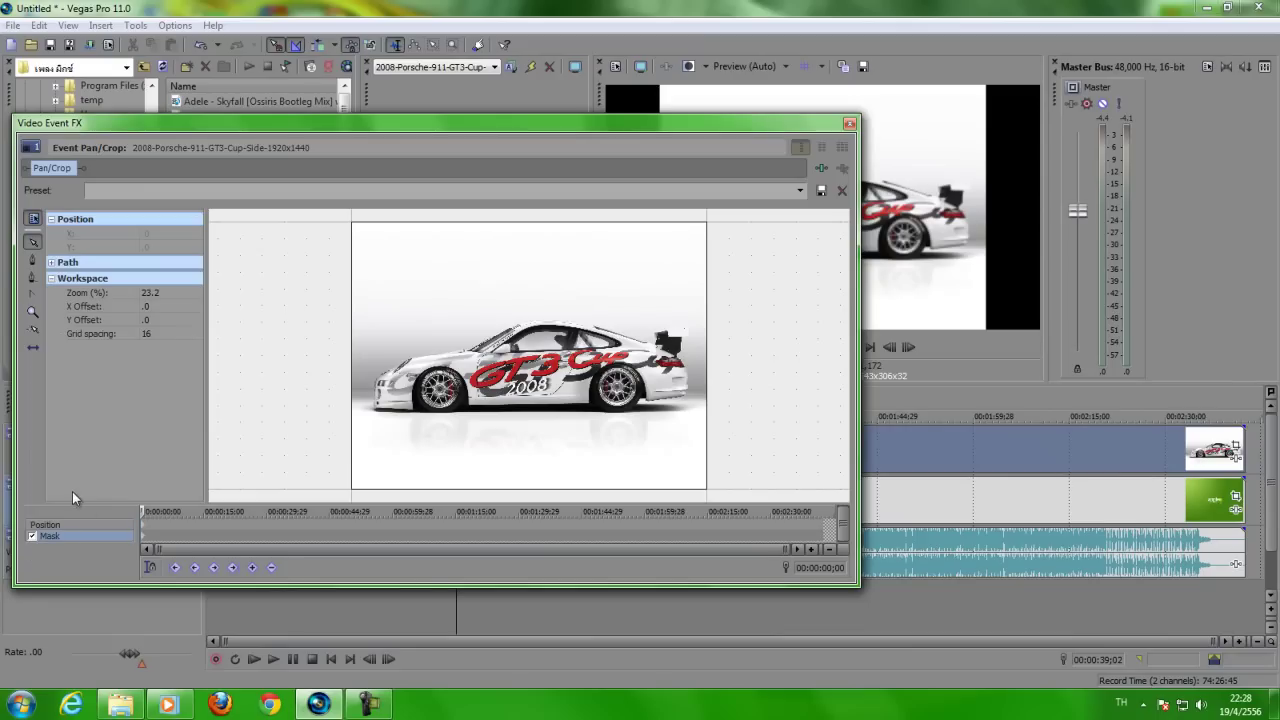
- Start a mask path with the Anchor Creation tool, tracing the Porsche from the front bumper over the hood, windshield and roof
click(33, 263)
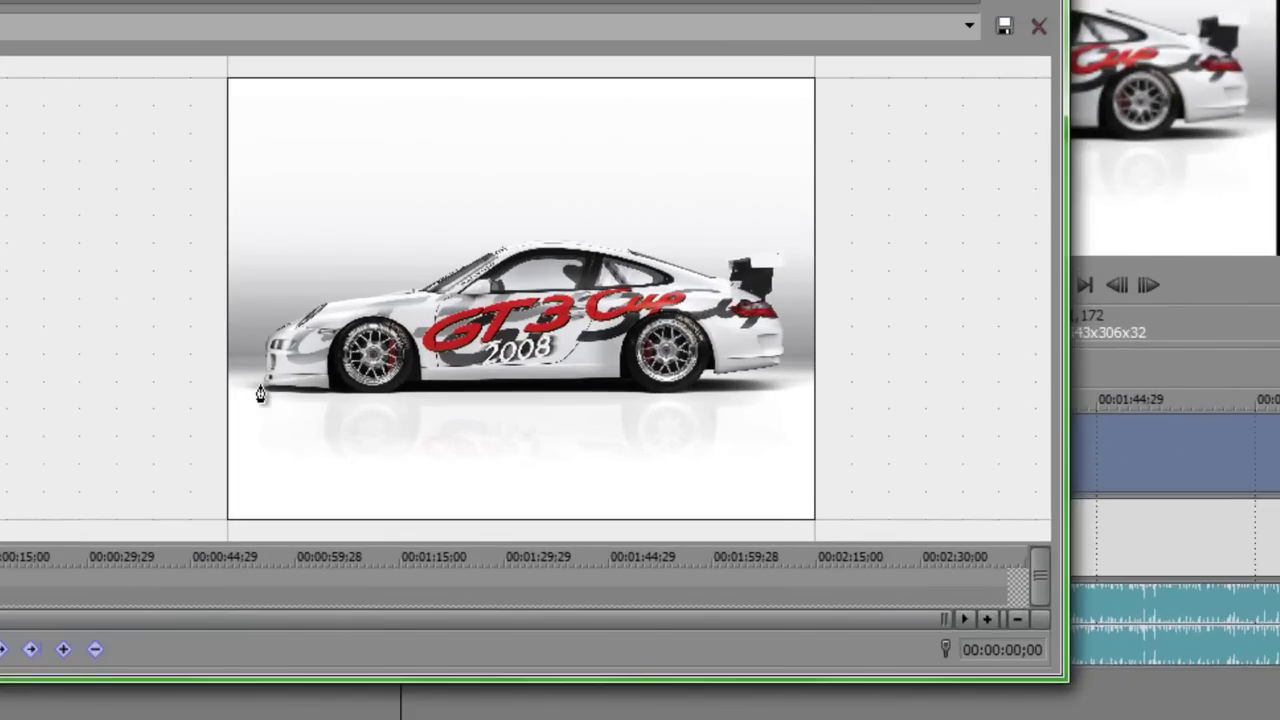
click(373, 409)
click(126, 283)
click(198, 230)
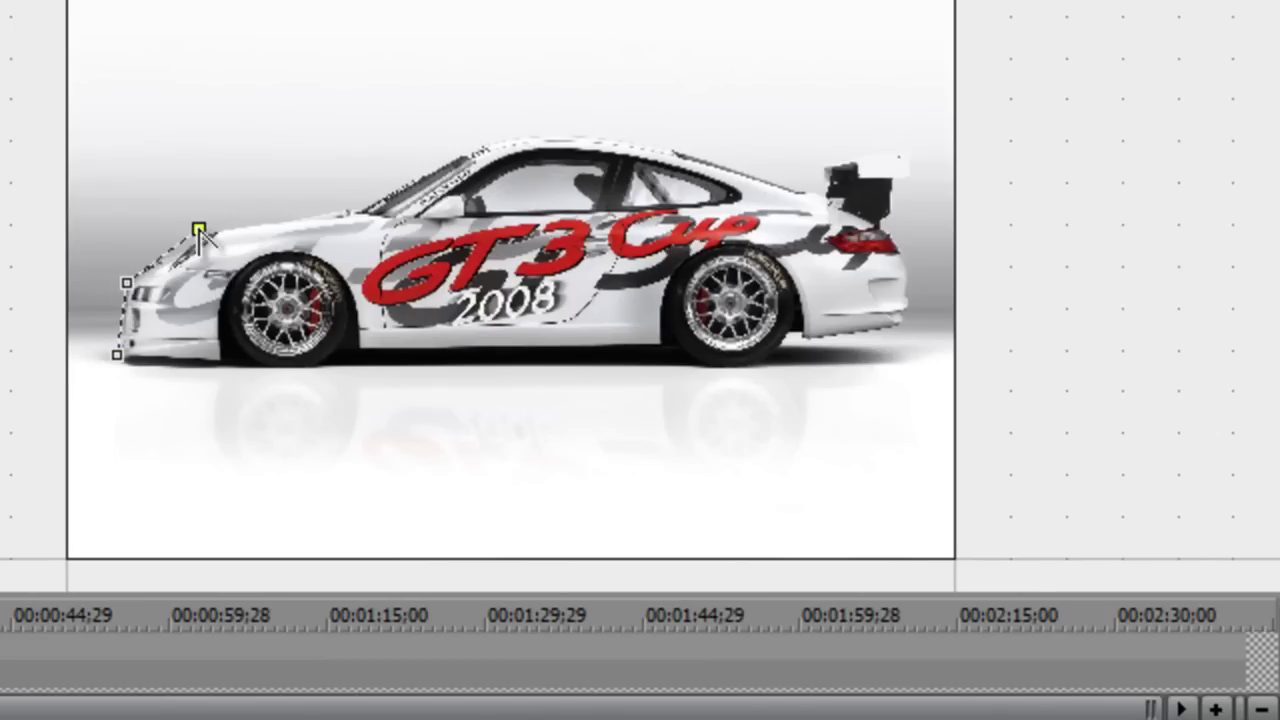
click(358, 195)
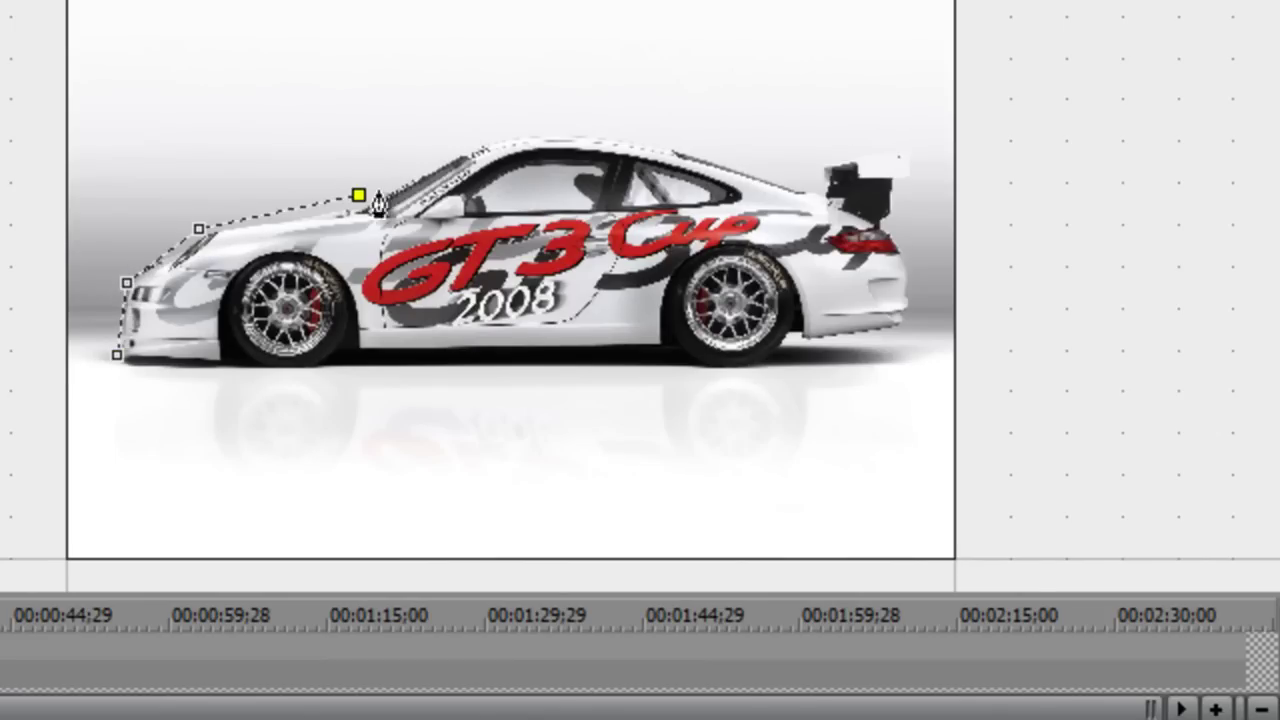
click(462, 139)
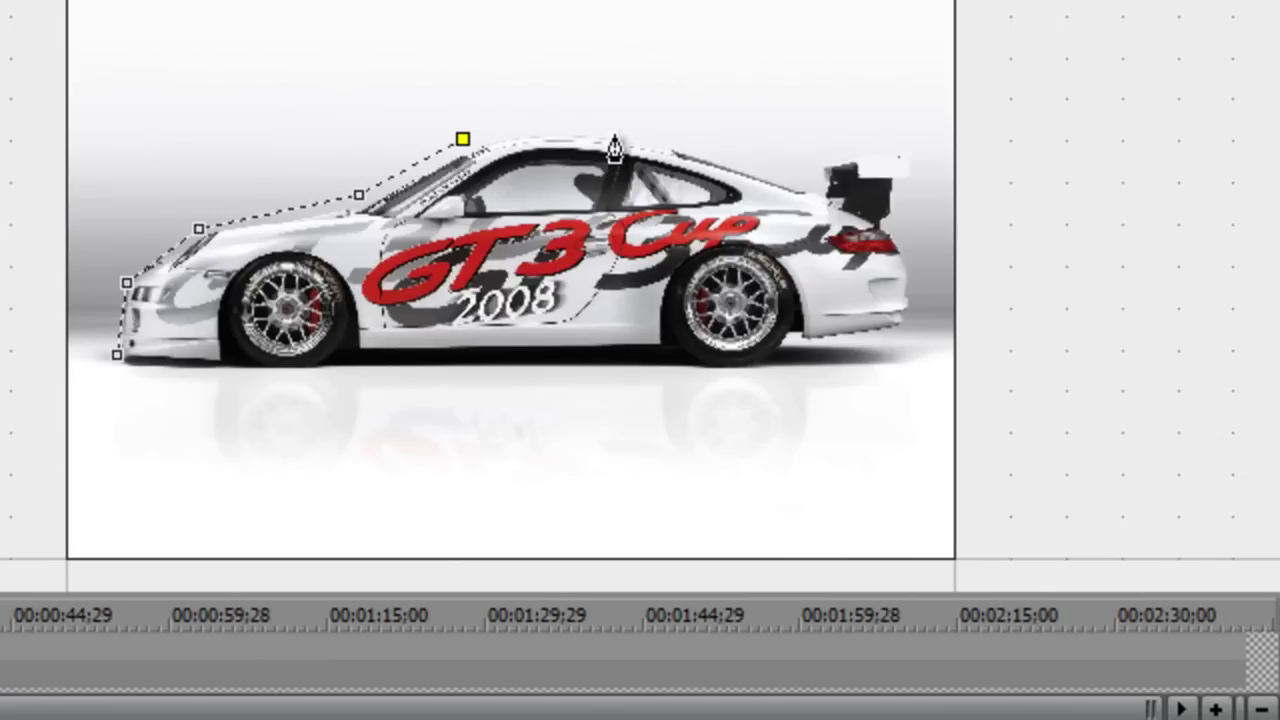
click(622, 129)
click(712, 155)
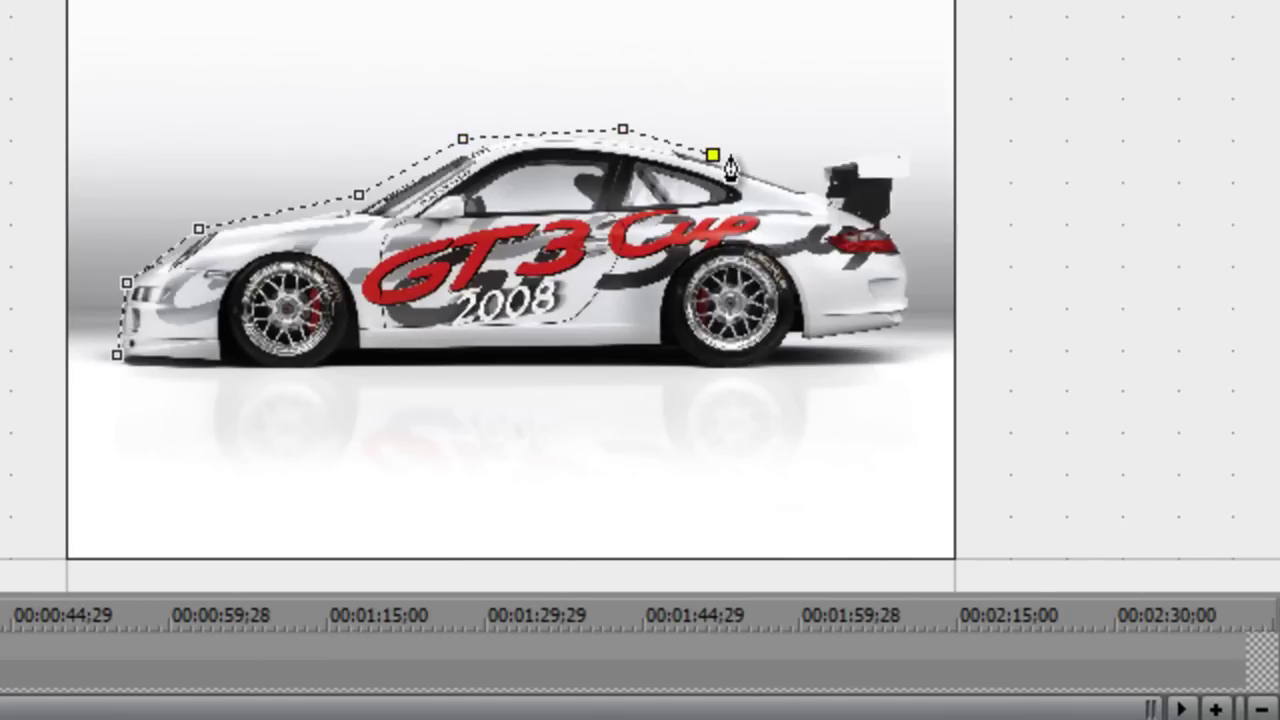
- Continue the mask path over the rear deck, around the spoiler and down the tail to the underside of the rear bumper
click(808, 171)
click(855, 151)
click(889, 134)
click(914, 157)
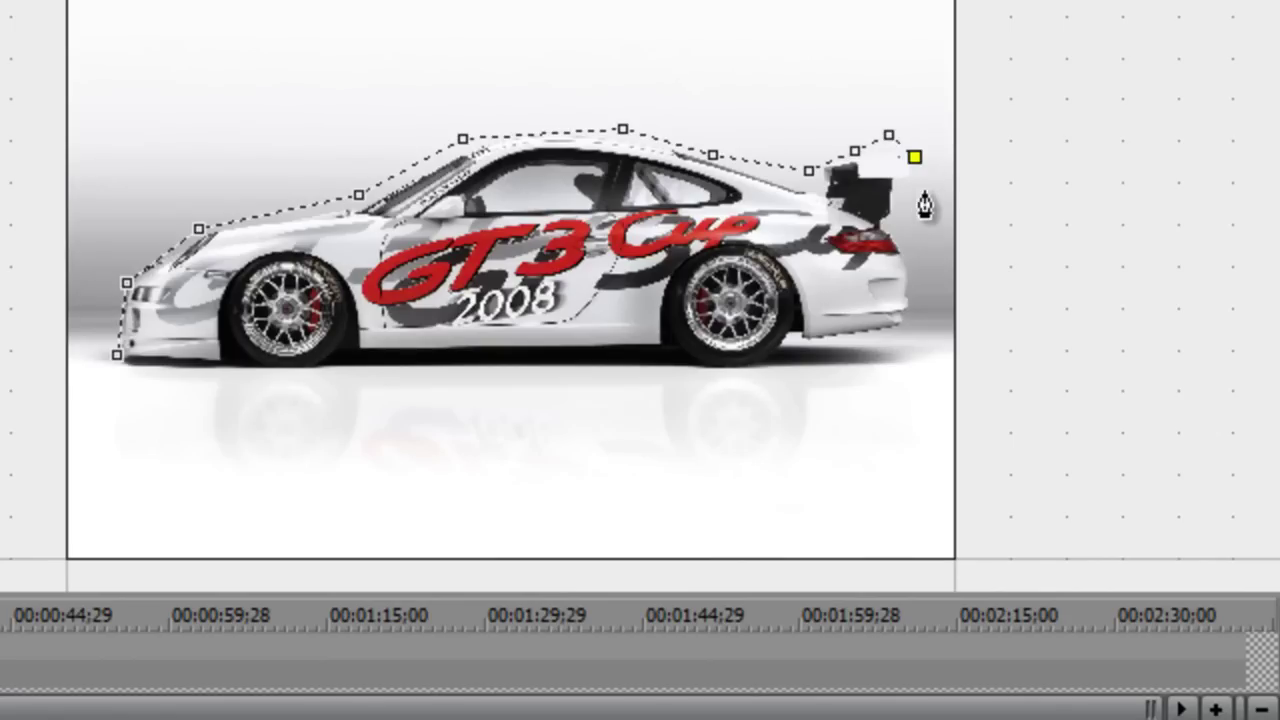
click(894, 218)
click(913, 265)
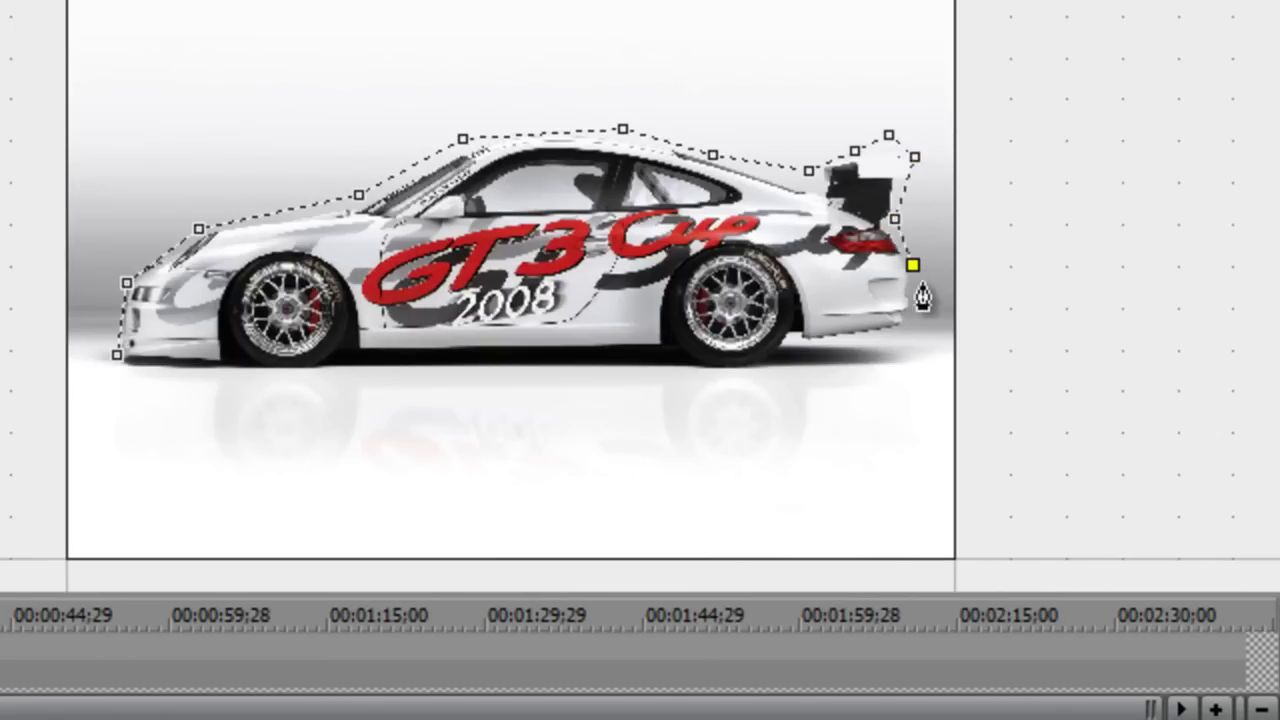
click(922, 321)
click(845, 349)
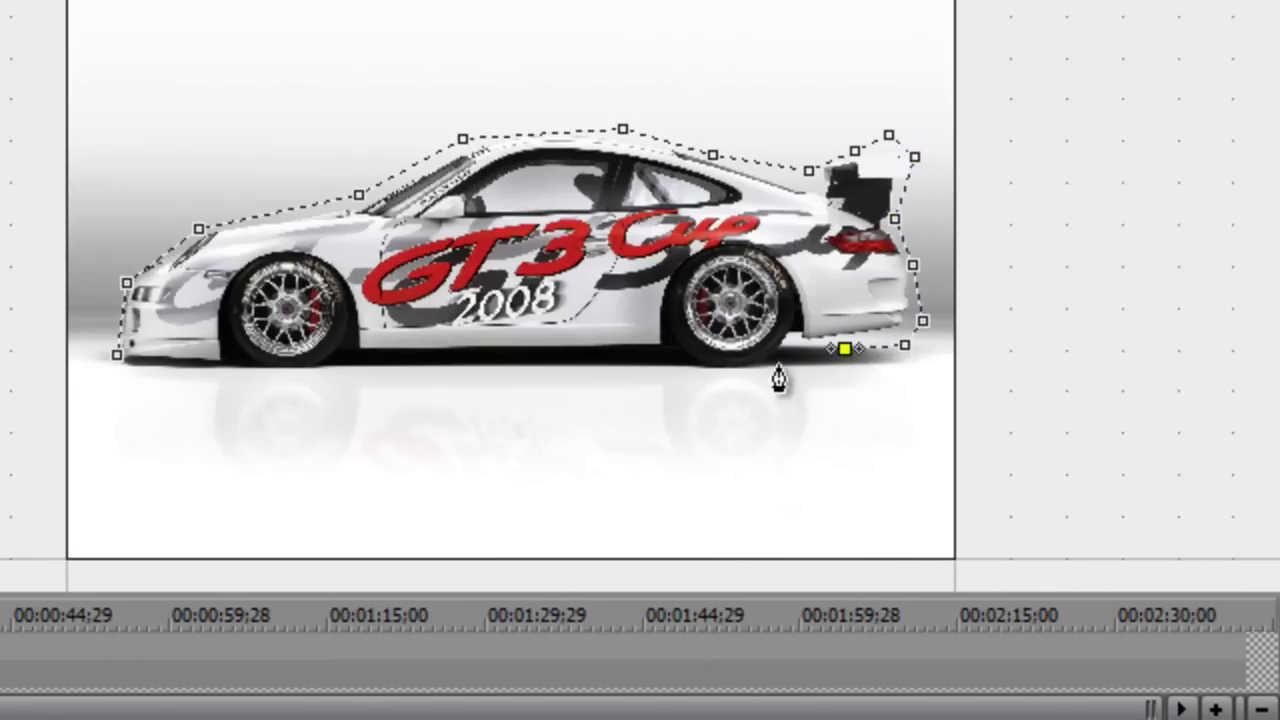
- Trace the mask path under both wheels back to the front bumper and close it at its starting point
click(705, 376)
click(587, 364)
click(335, 368)
click(221, 373)
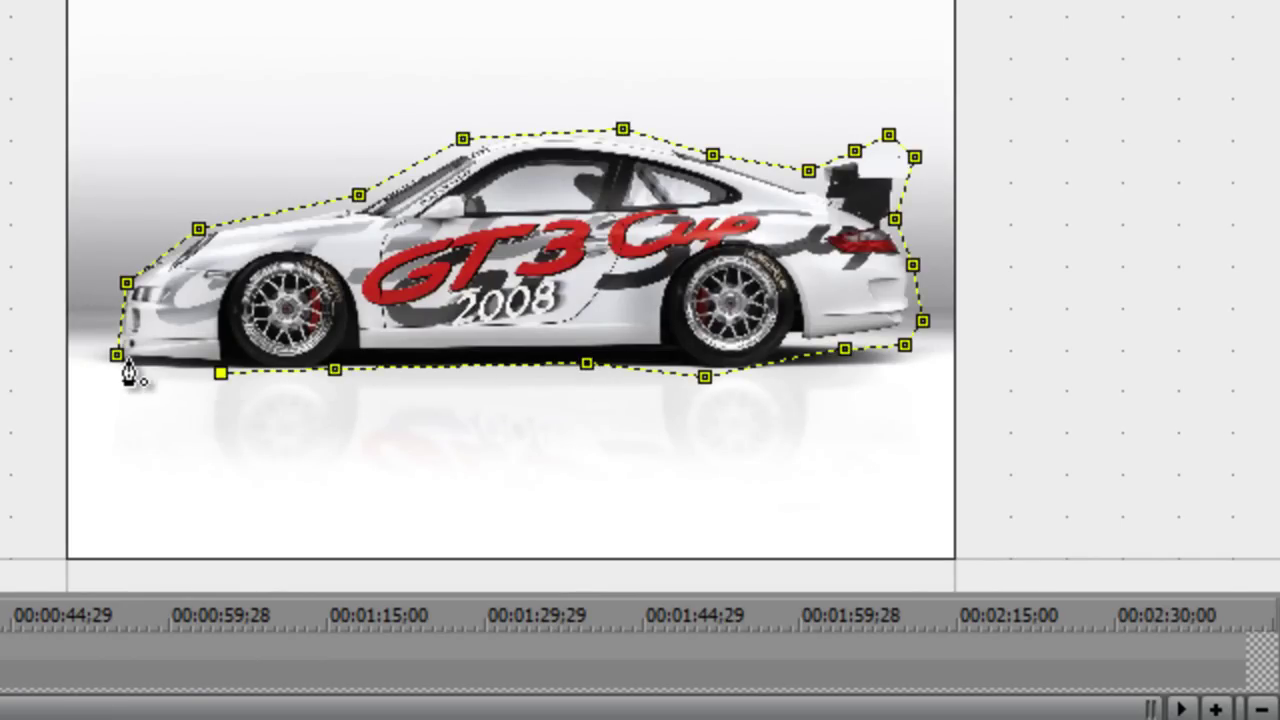
click(129, 368)
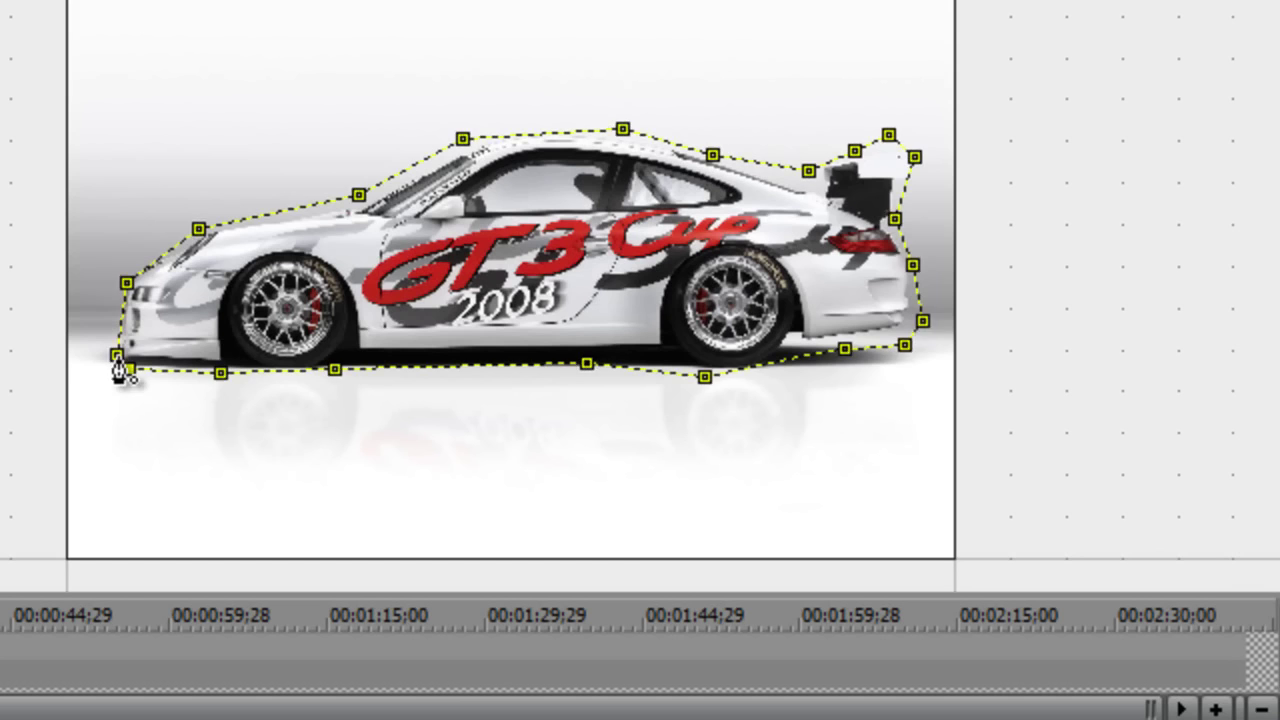
click(117, 354)
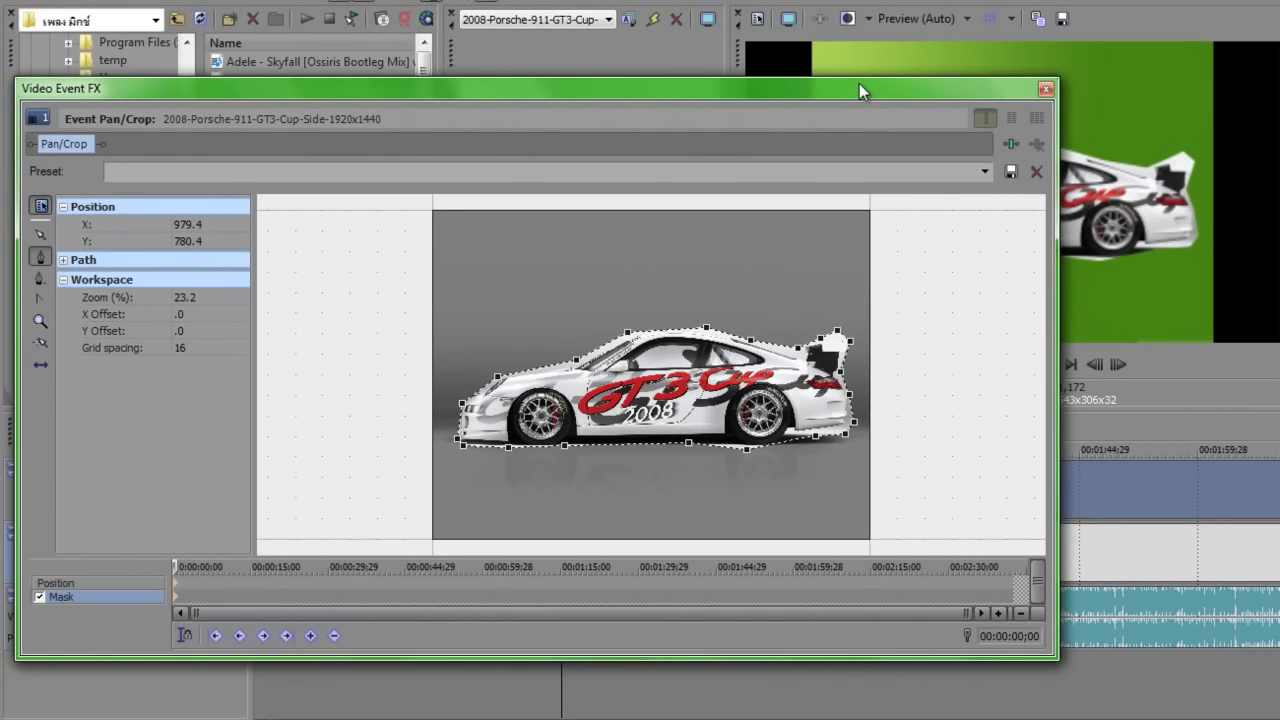
- Check the cutout in the preview, then compare the Porsche image with the mask disabled and enabled again
drag(859, 83, 791, 49)
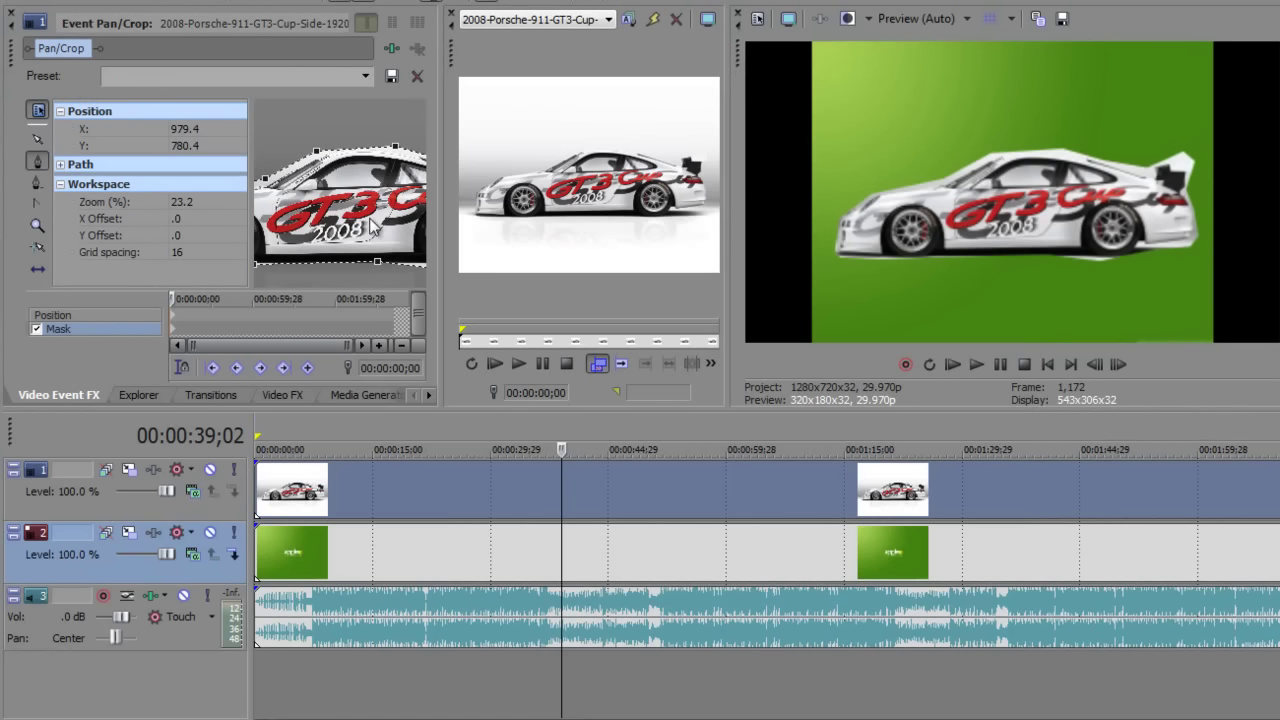
drag(15, 50, 222, 140)
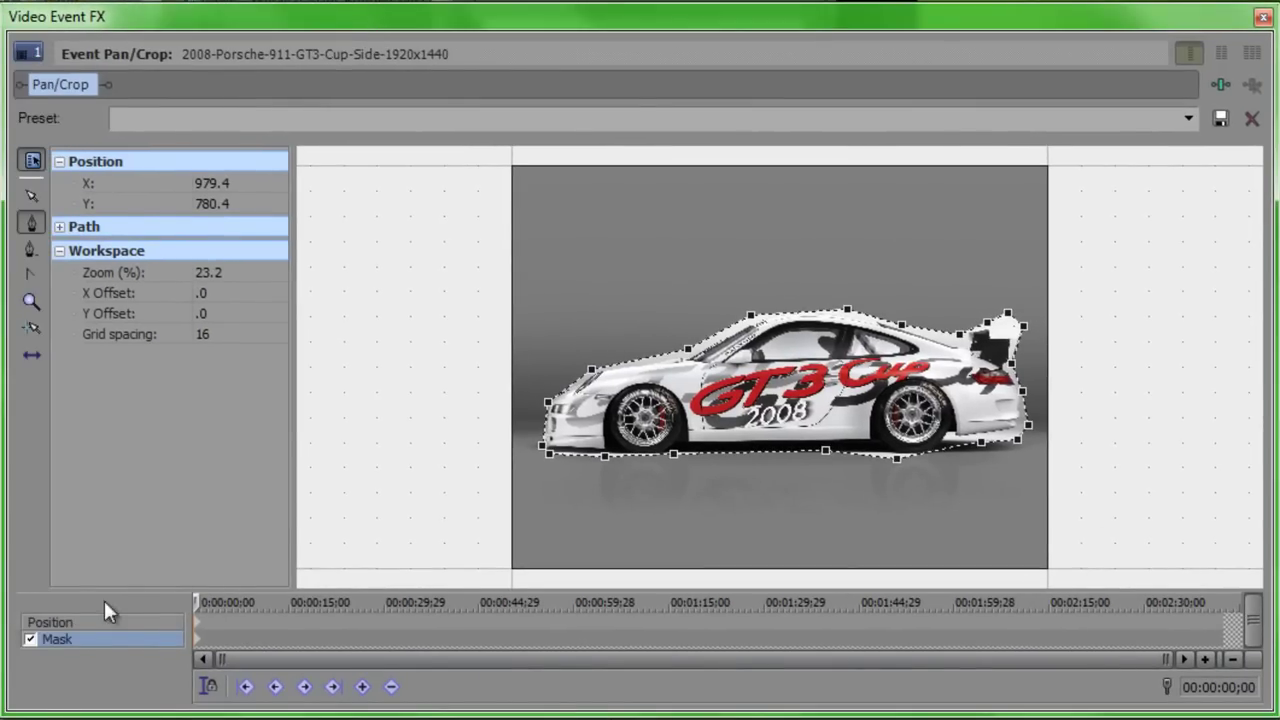
click(31, 640)
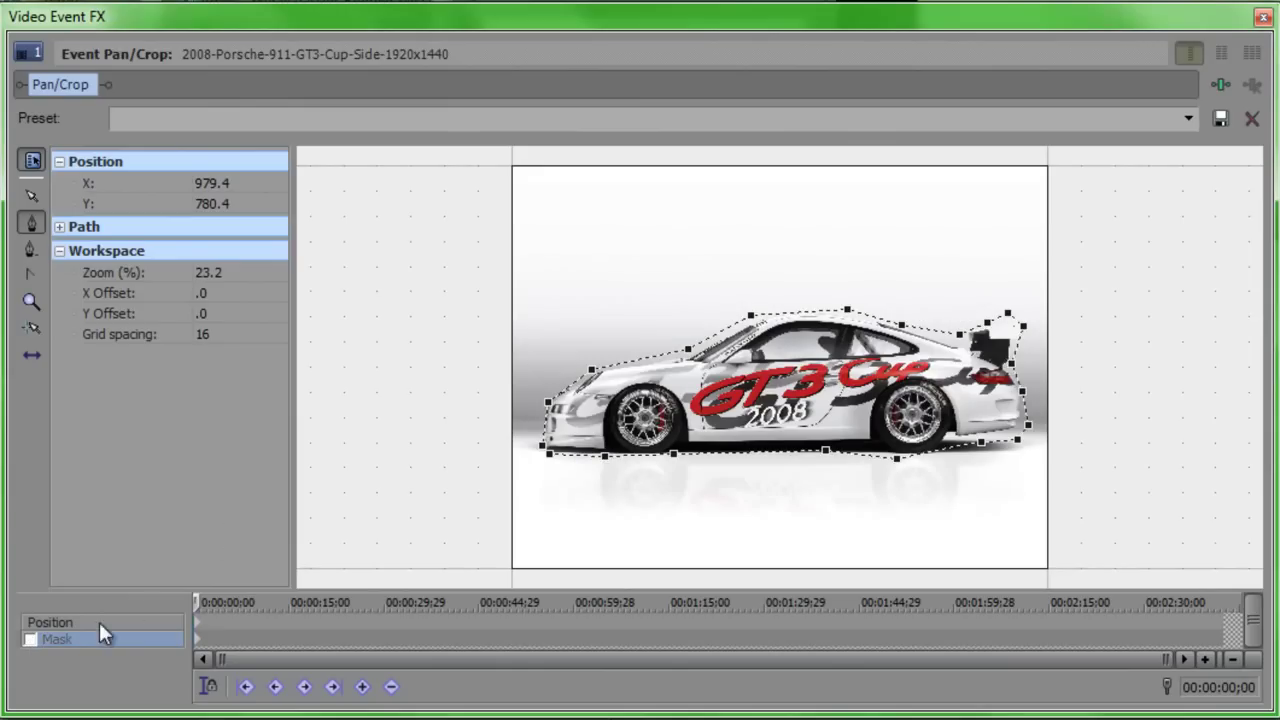
click(31, 640)
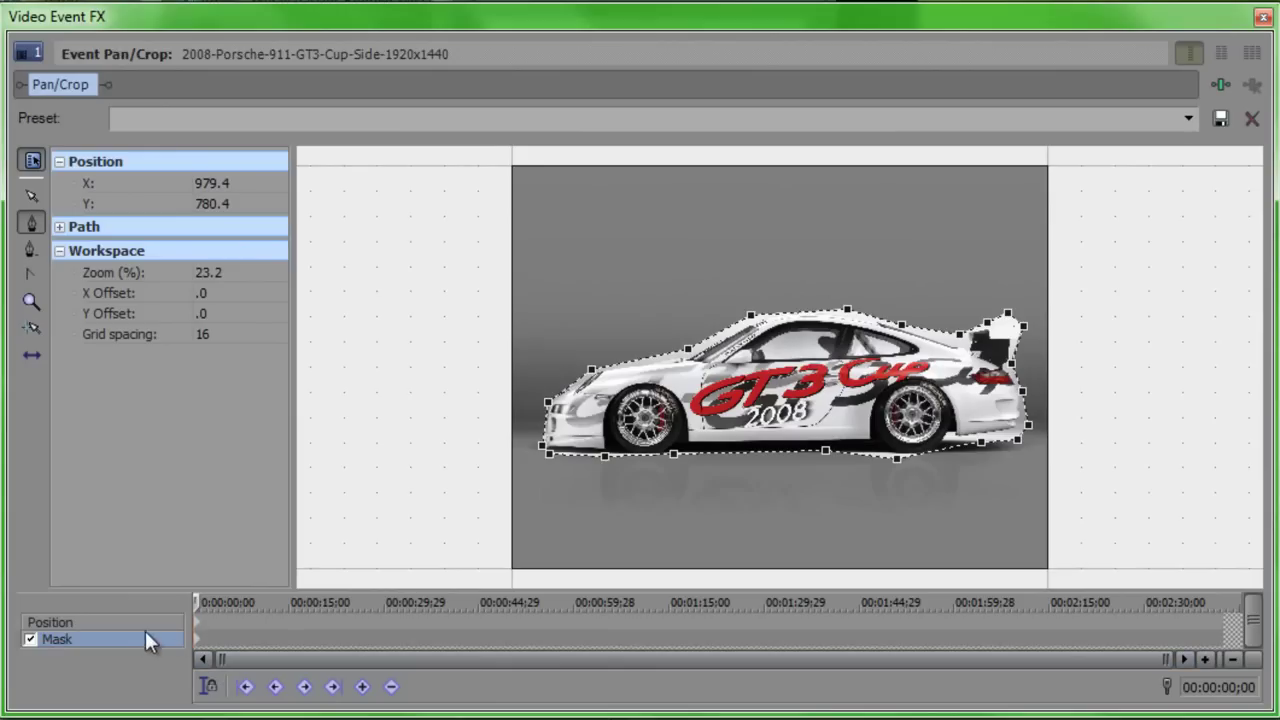
- Switch to the Position keyframes and enlarge the crop frame to a width of 3,280 and height of 2,168
click(196, 623)
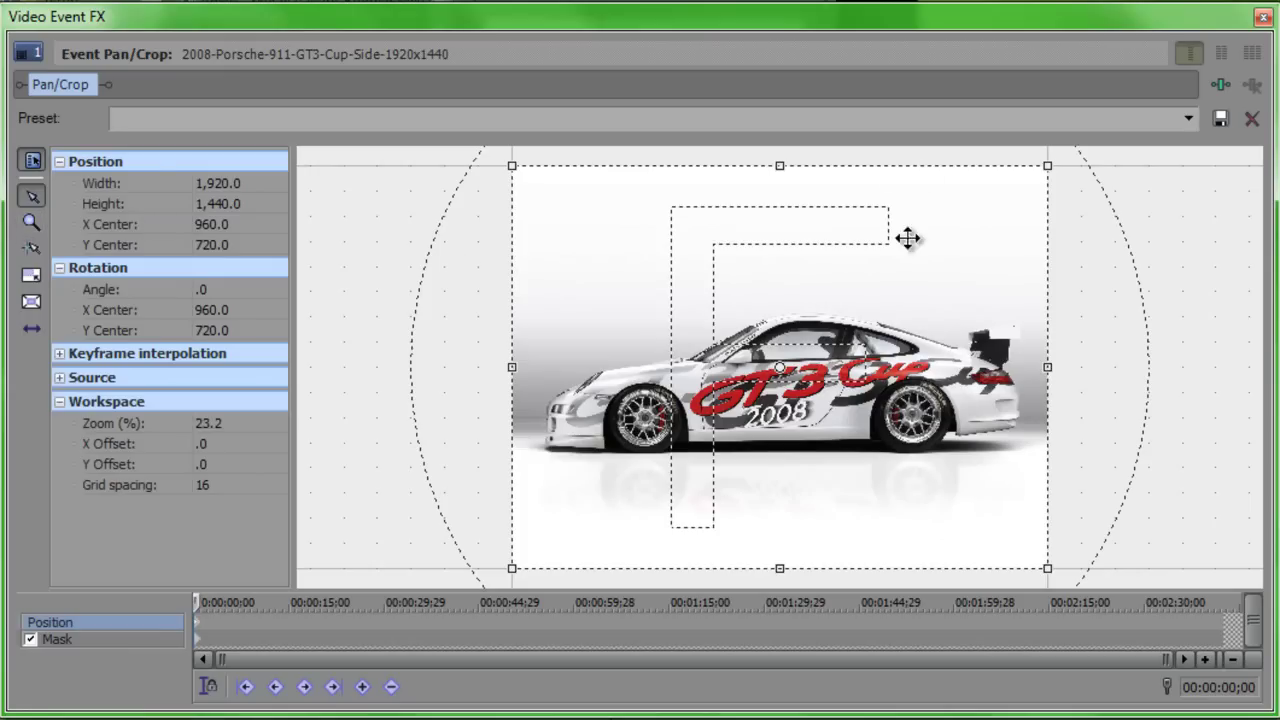
scroll(903, 354, up, 1)
scroll(867, 343, down, 1)
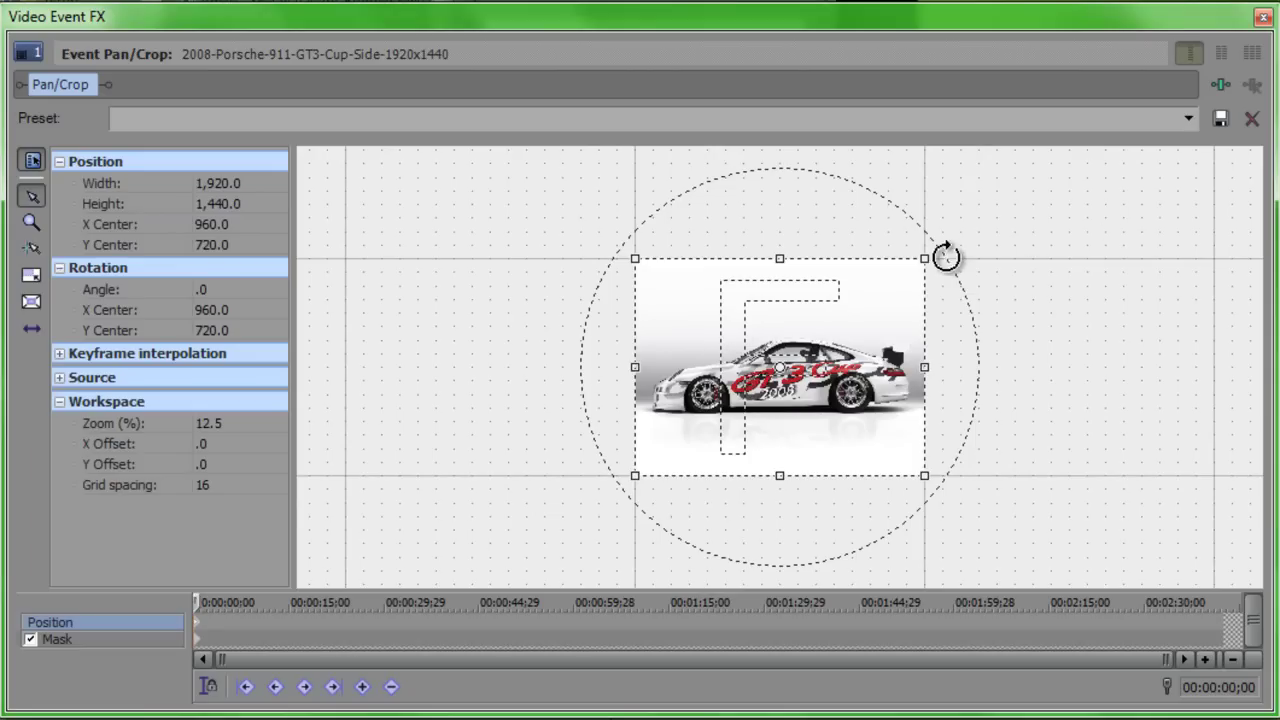
drag(928, 259, 1132, 148)
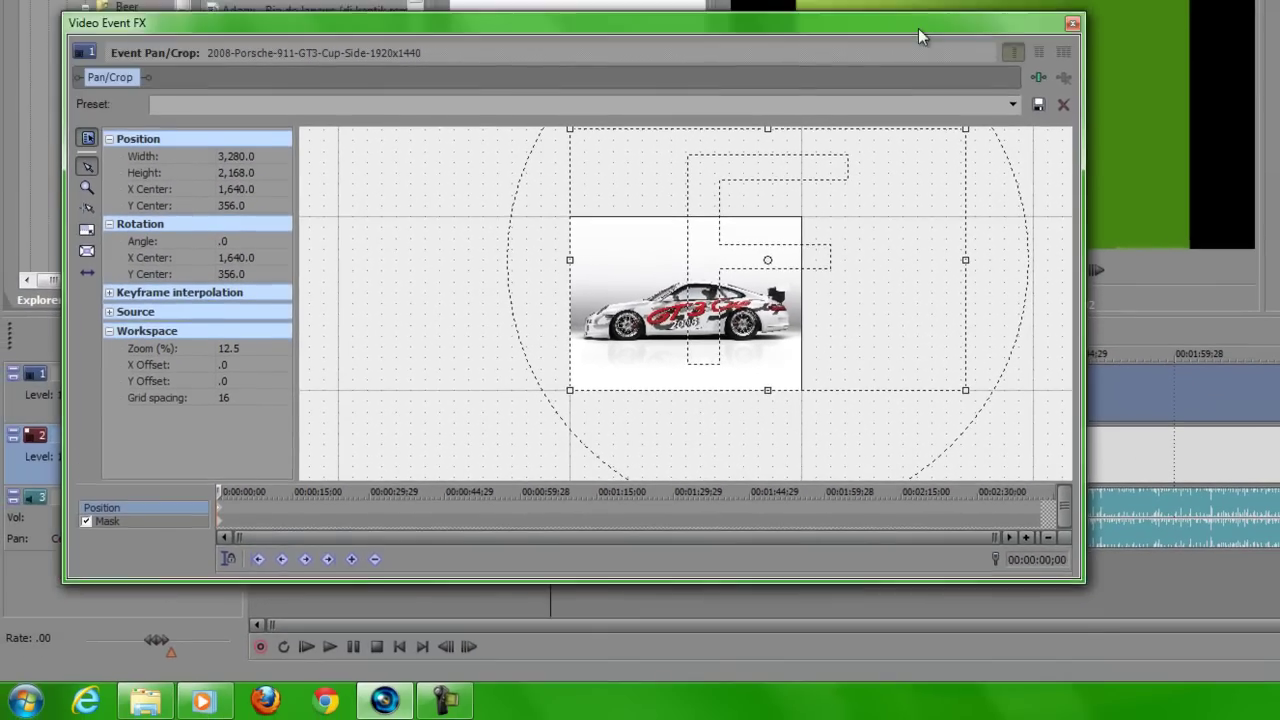
drag(1071, 18, 841, 47)
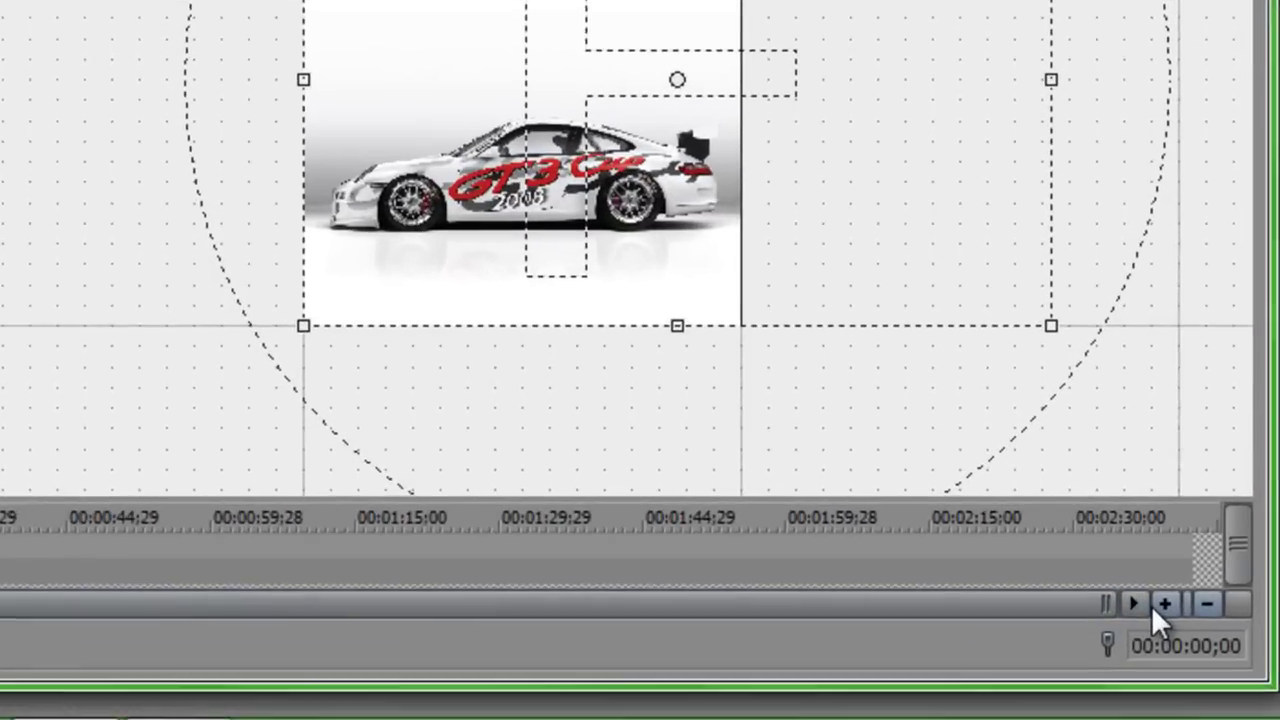
- Enlarge the first keyframe's crop frame to 4,608 by 2,816 and shift its centre to X -584, Y 32
click(1205, 659)
click(1205, 659)
click(1150, 591)
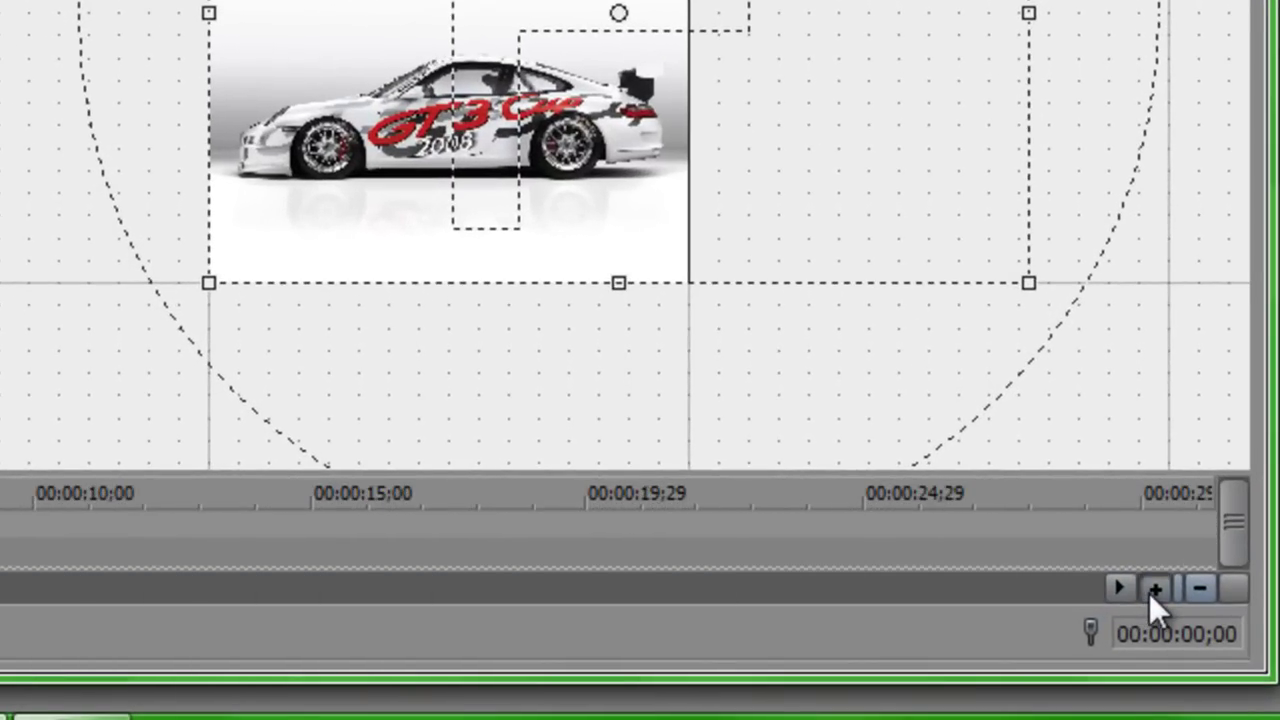
click(1150, 591)
click(1150, 591)
click(1151, 591)
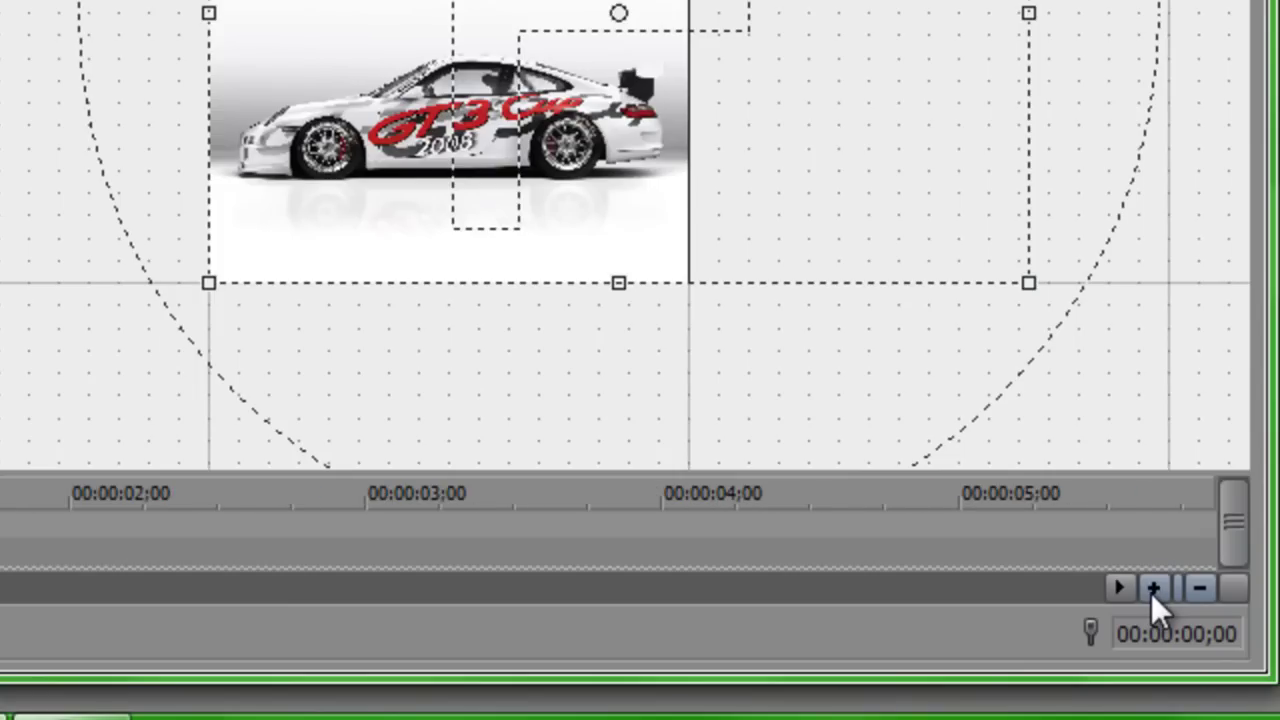
click(1151, 593)
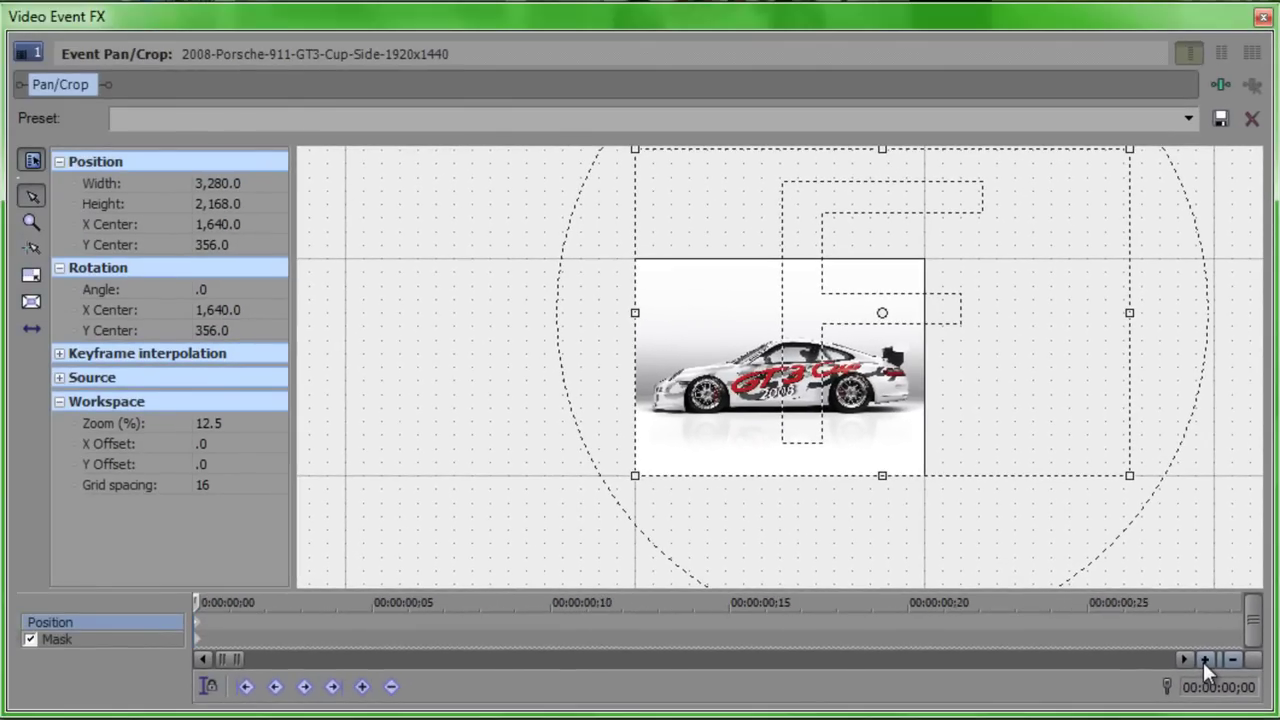
click(1205, 659)
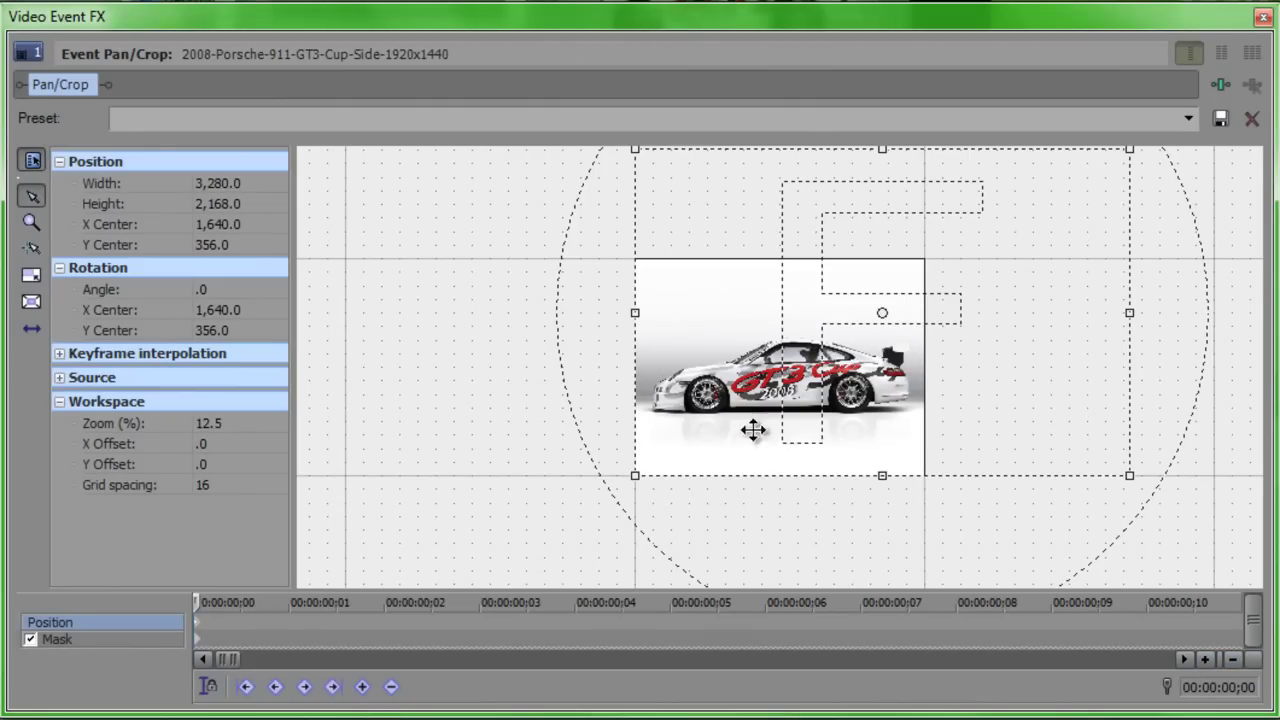
drag(867, 315, 613, 372)
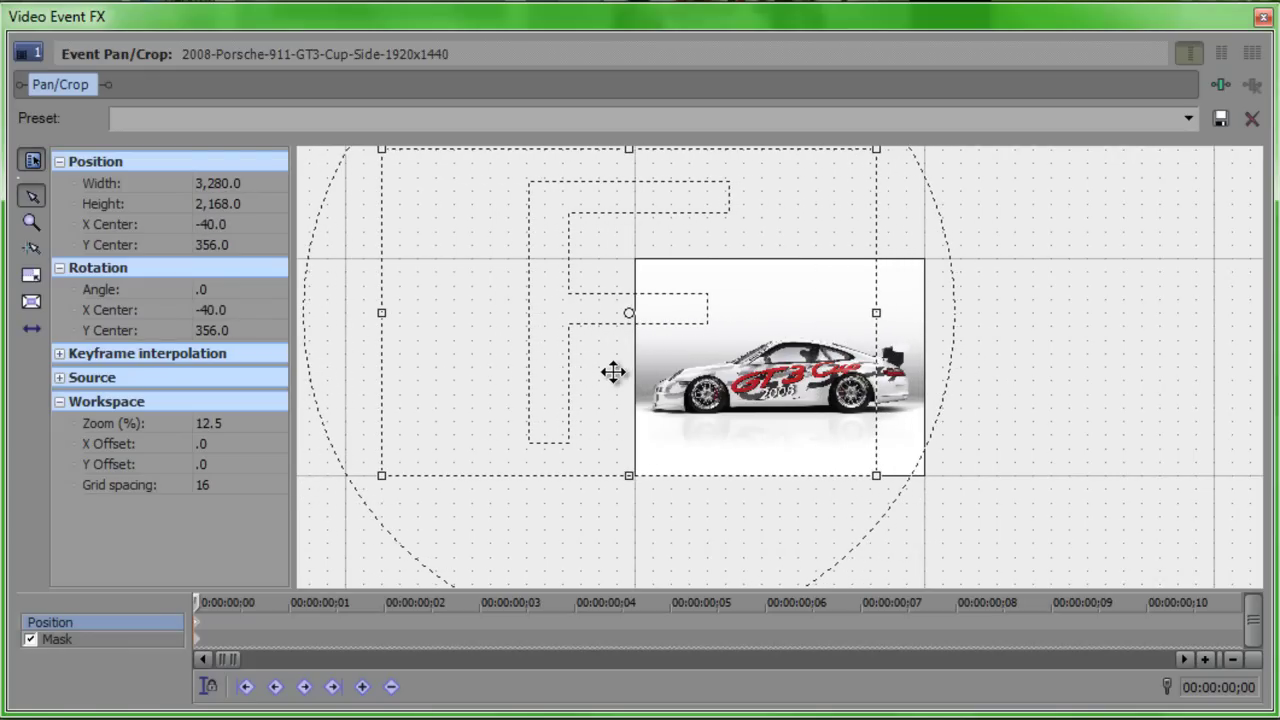
drag(878, 152, 1078, 50)
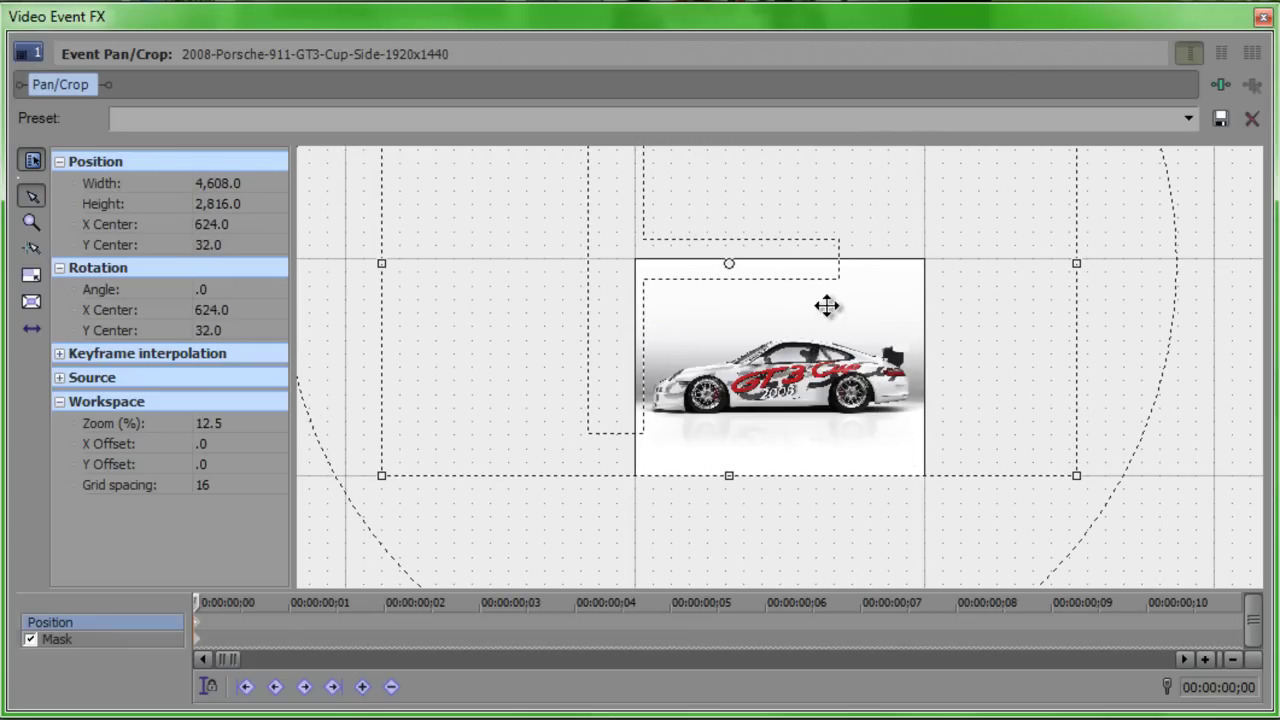
drag(778, 344, 589, 265)
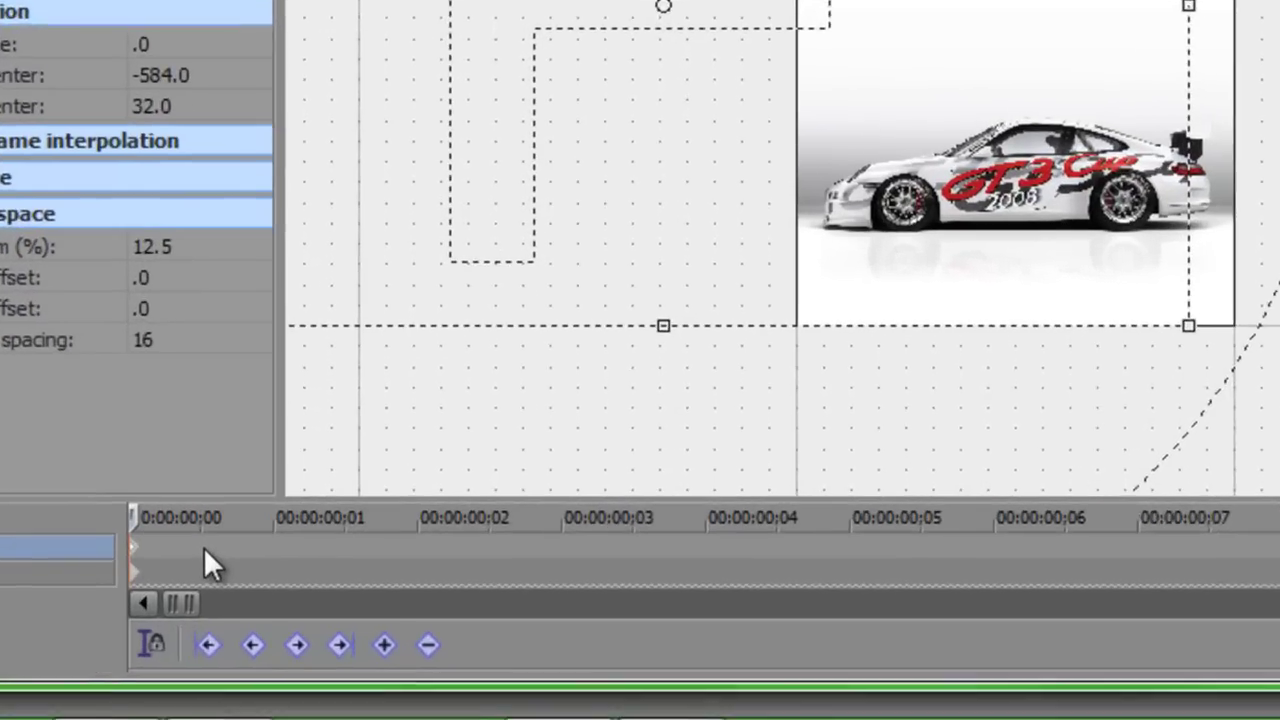
- Add a Position keyframe at frame 2 and shift the crop frame slightly to the right
right_click(242, 626)
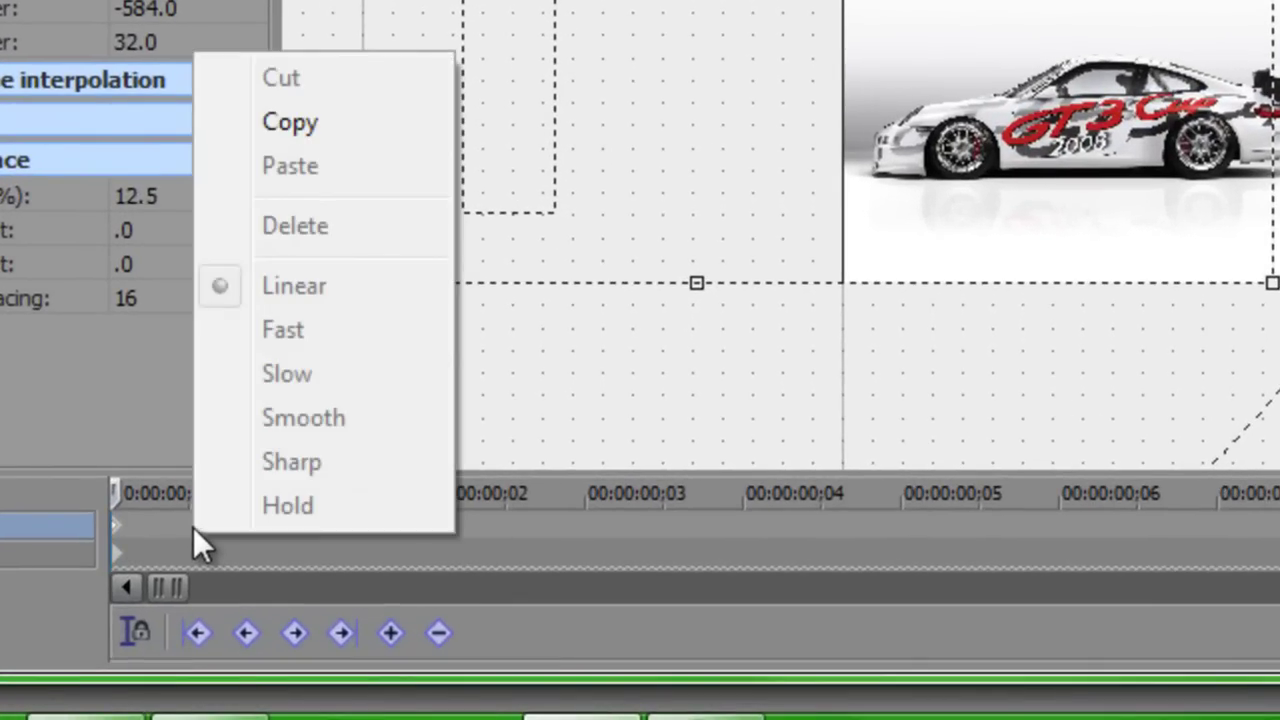
key(Escape)
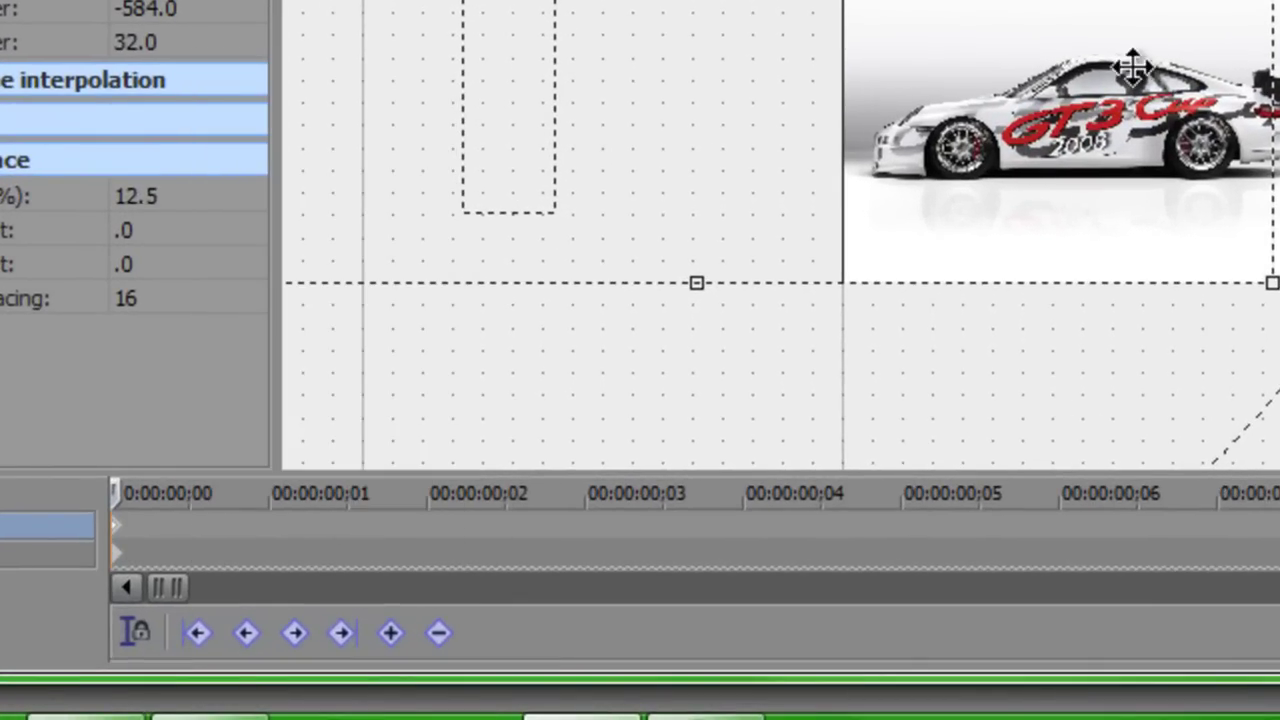
click(425, 525)
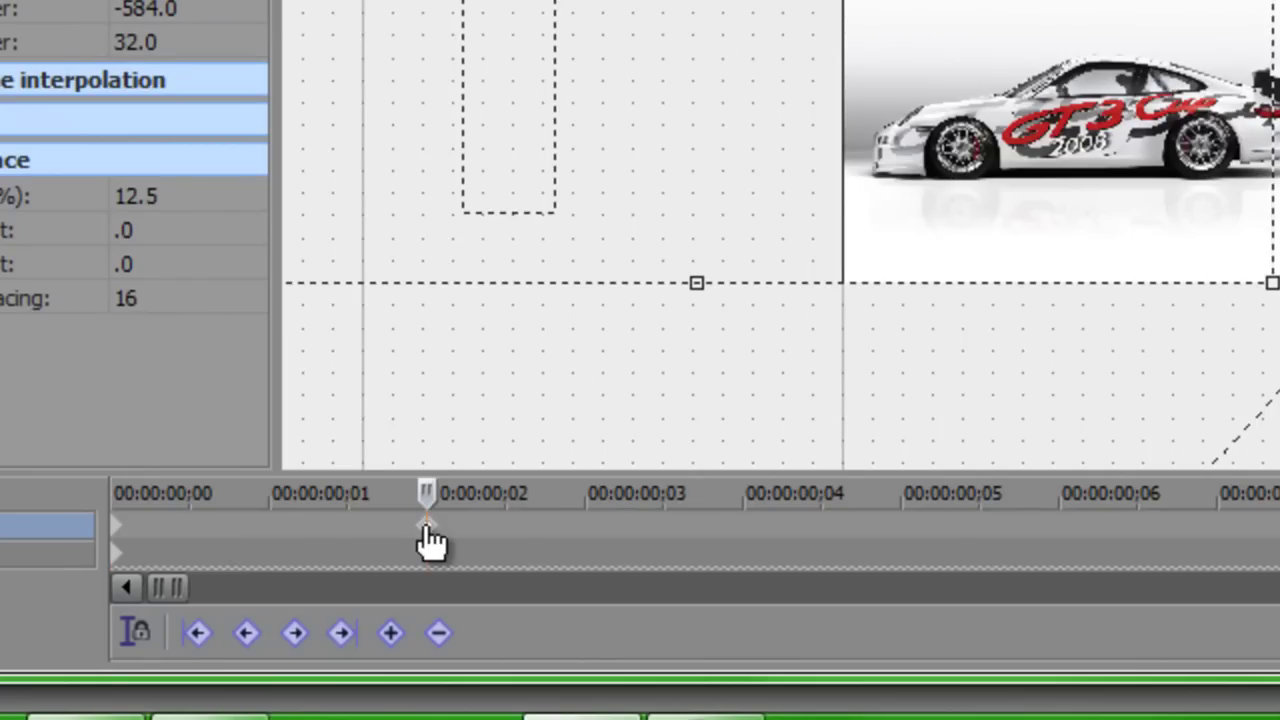
click(426, 525)
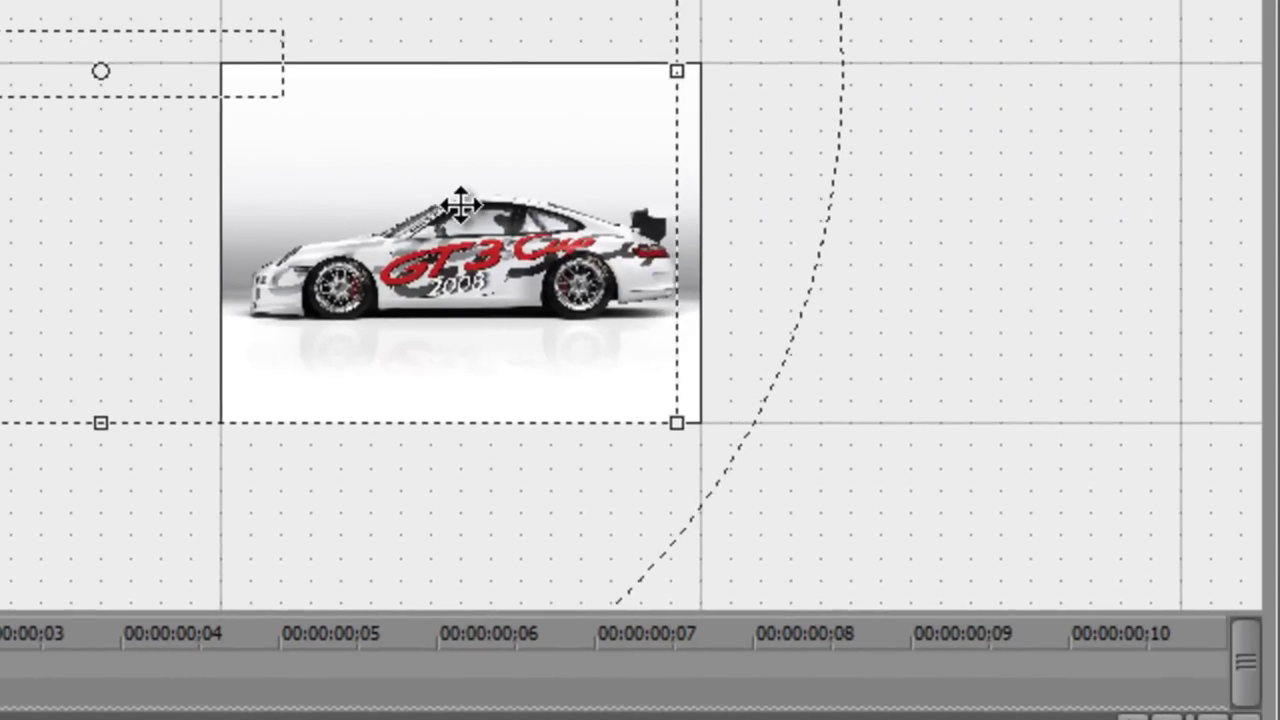
drag(460, 205, 535, 190)
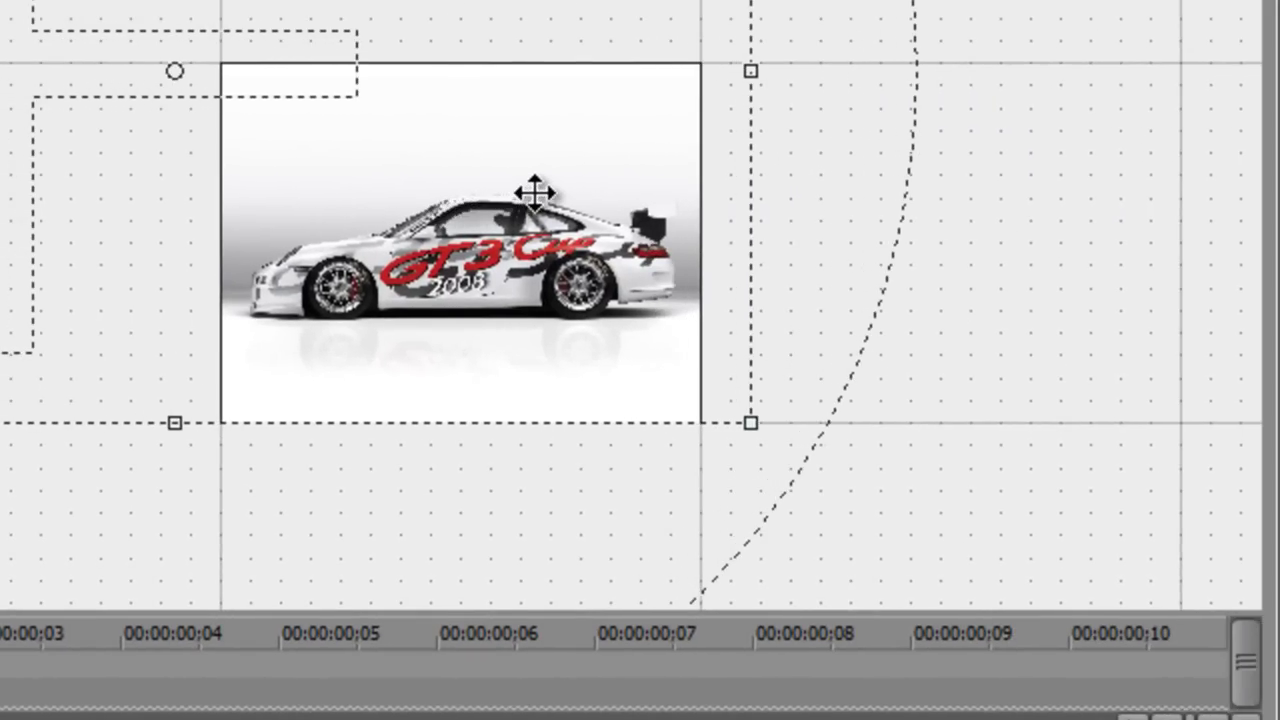
- Add Position keyframes at frames 4, 6 and 7, shifting the crop frame farther right to carry the car across the picture
click(120, 665)
drag(529, 222, 710, 172)
click(437, 665)
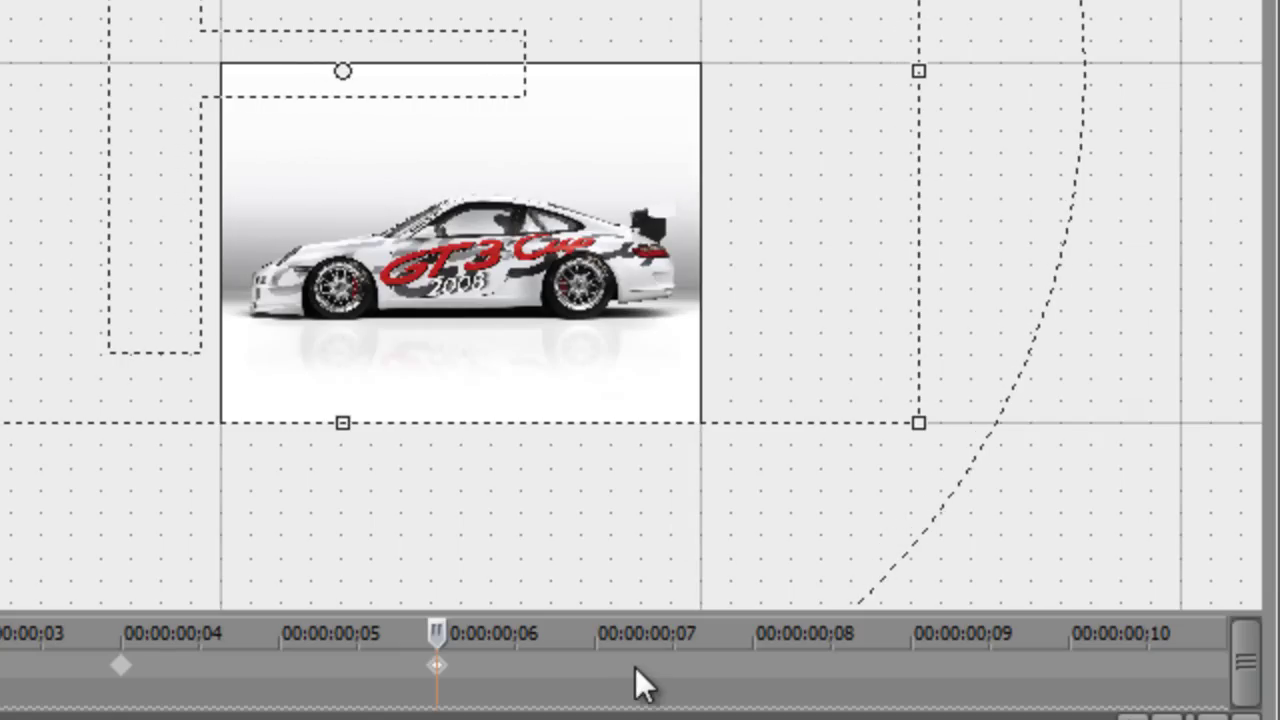
click(596, 665)
drag(515, 150, 620, 143)
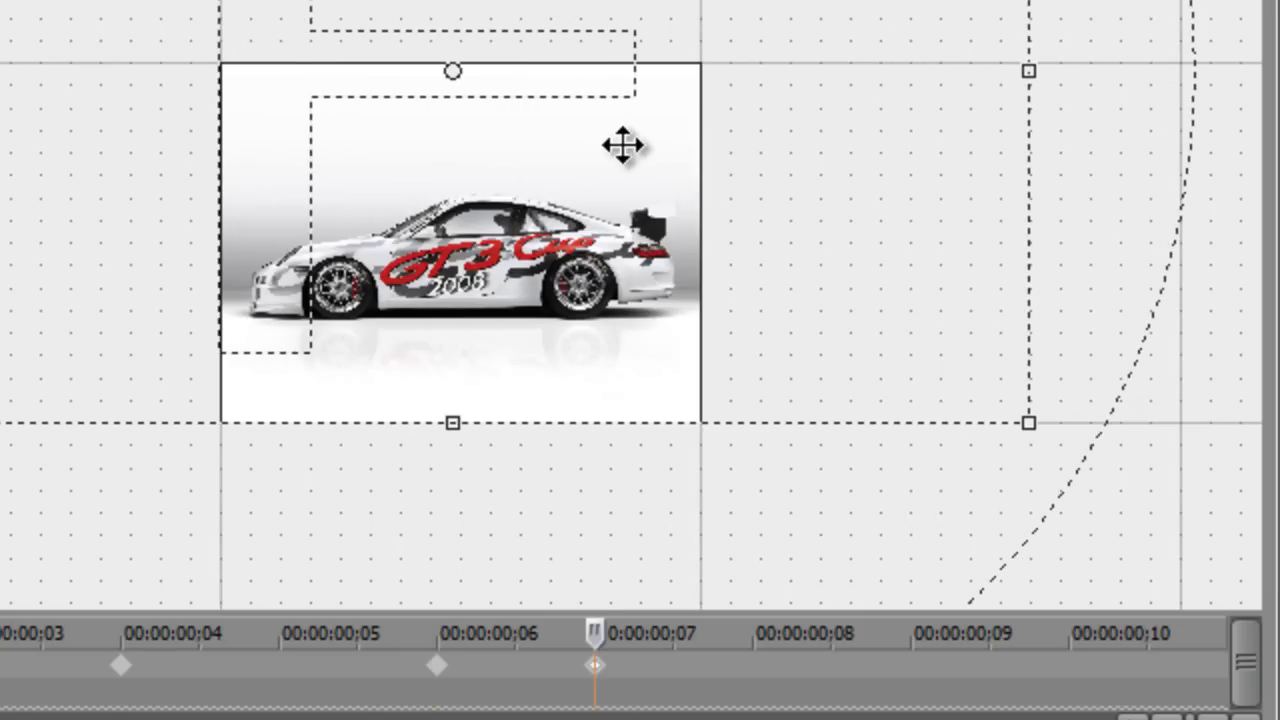
- Add Position keyframes at frames 8, 10 and 12, shifting the crop frame right to X centre 1,904, and close the Pan/Crop window
click(818, 668)
drag(689, 174, 769, 160)
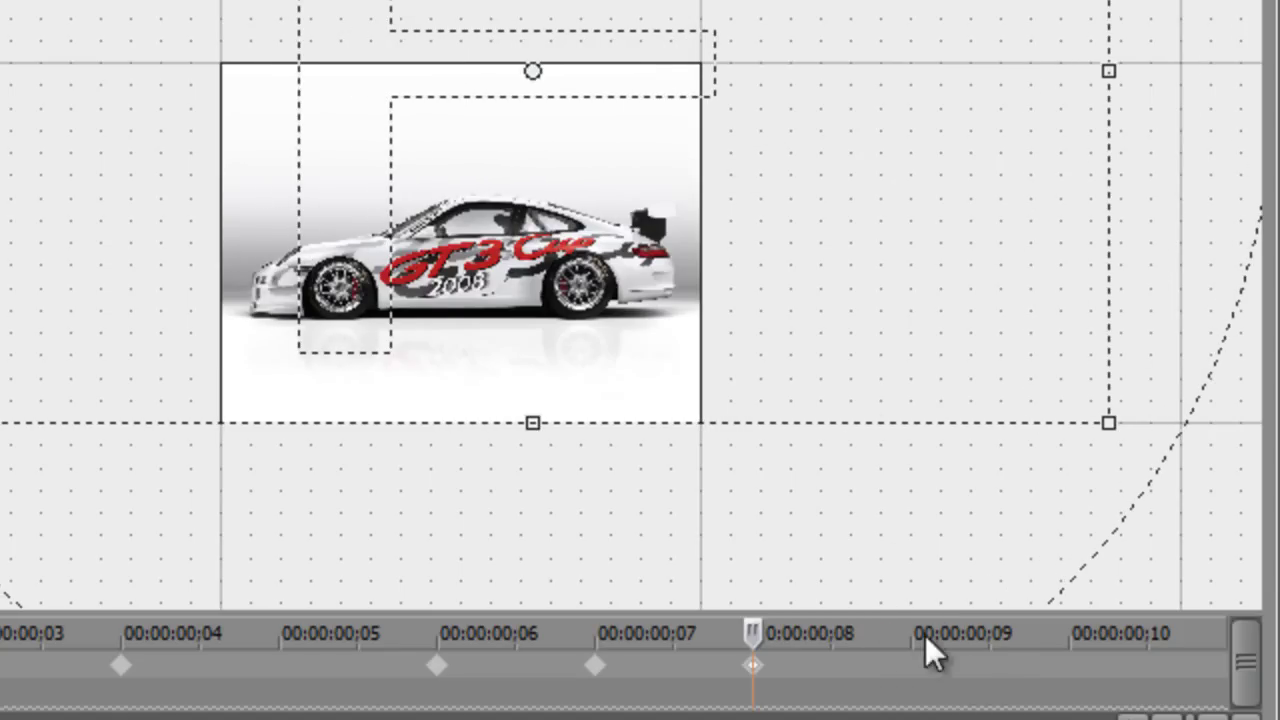
click(1041, 659)
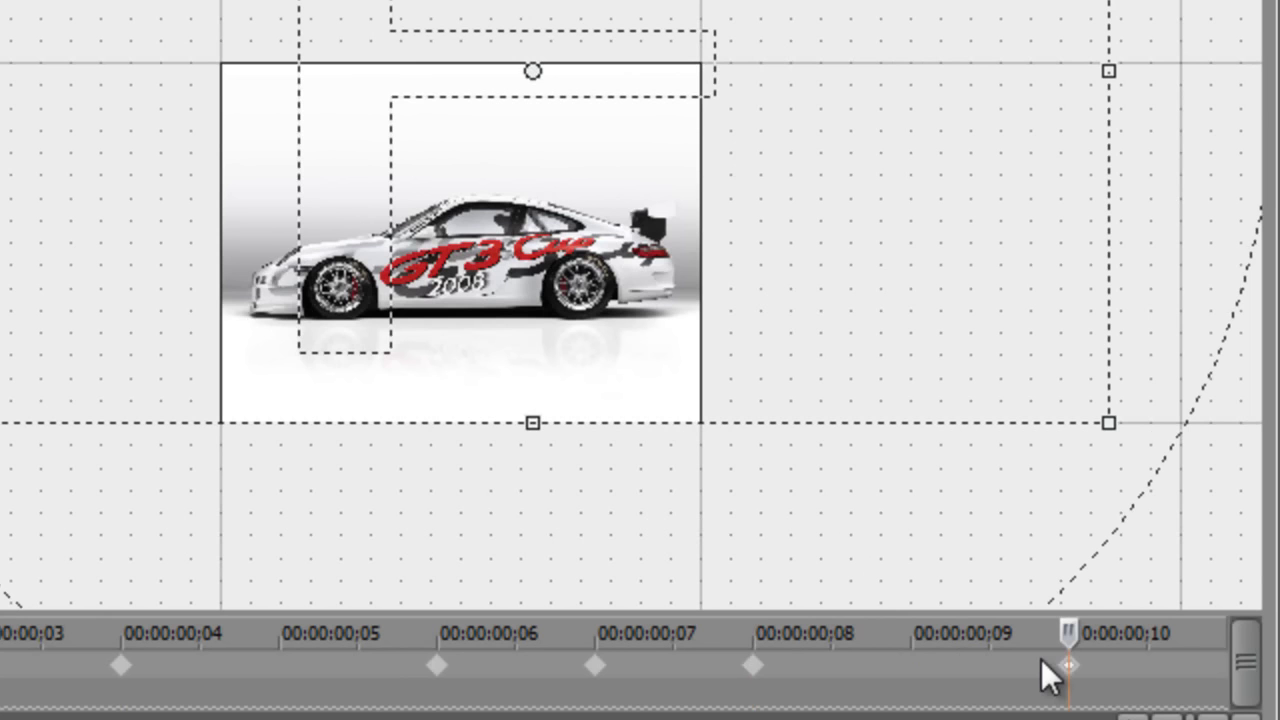
drag(678, 232, 810, 237)
click(1206, 668)
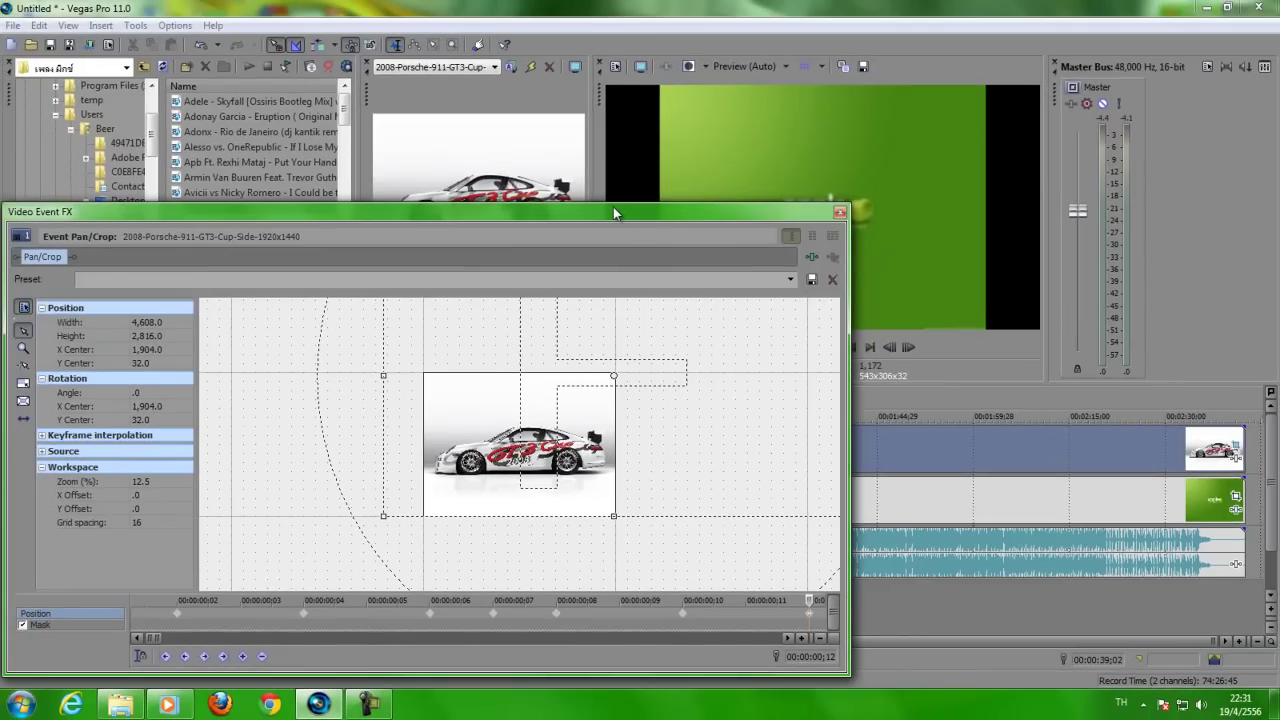
click(840, 212)
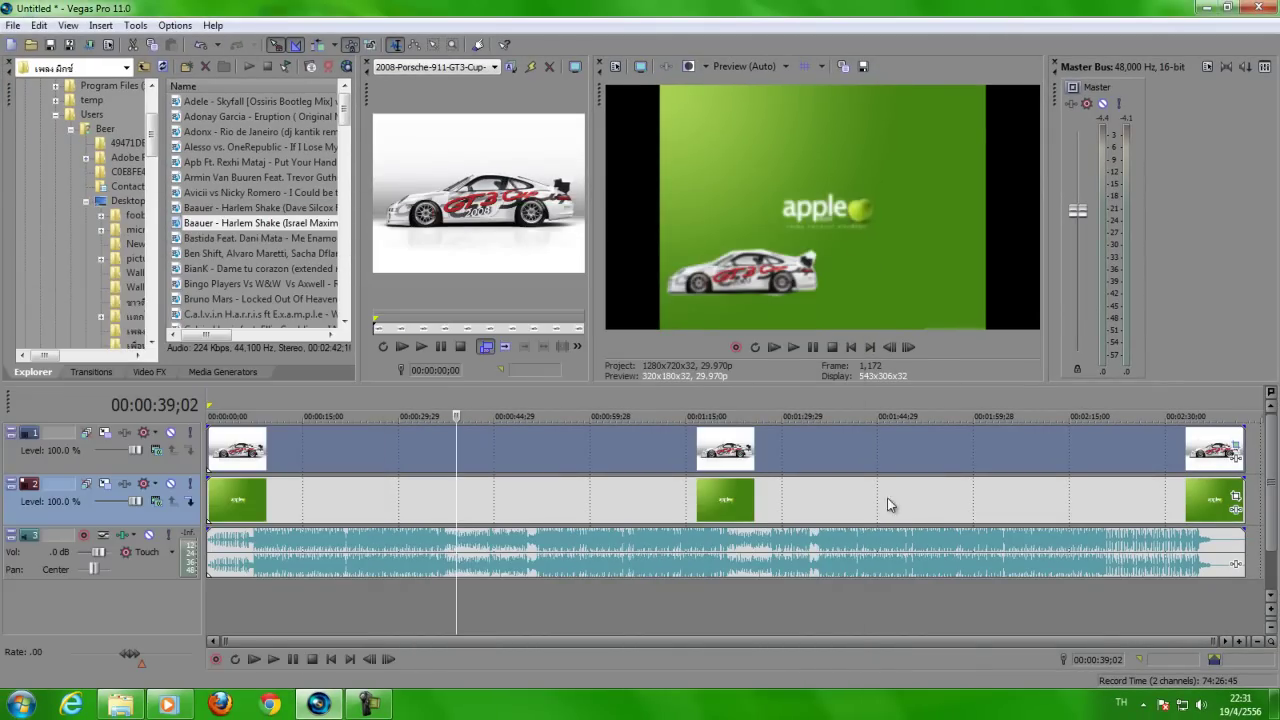
- Play the opening of the project from the start several times to check the car's motion
drag(457, 440, 210, 445)
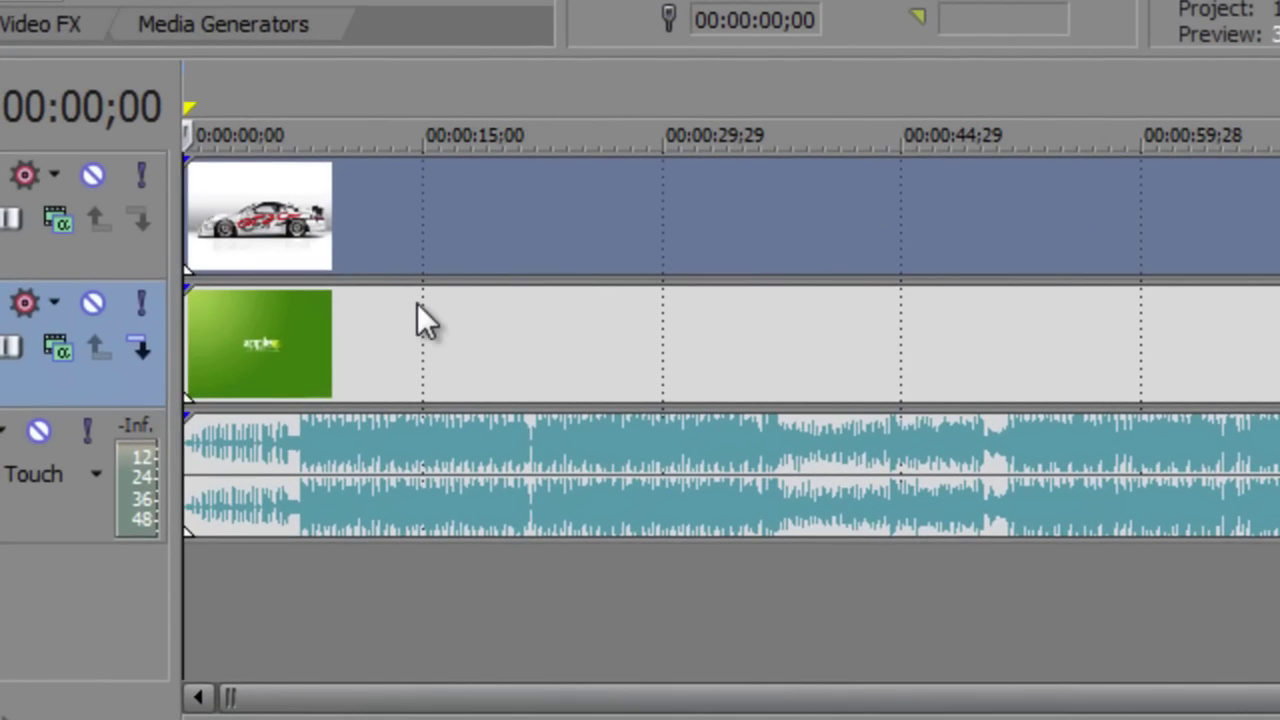
key(space)
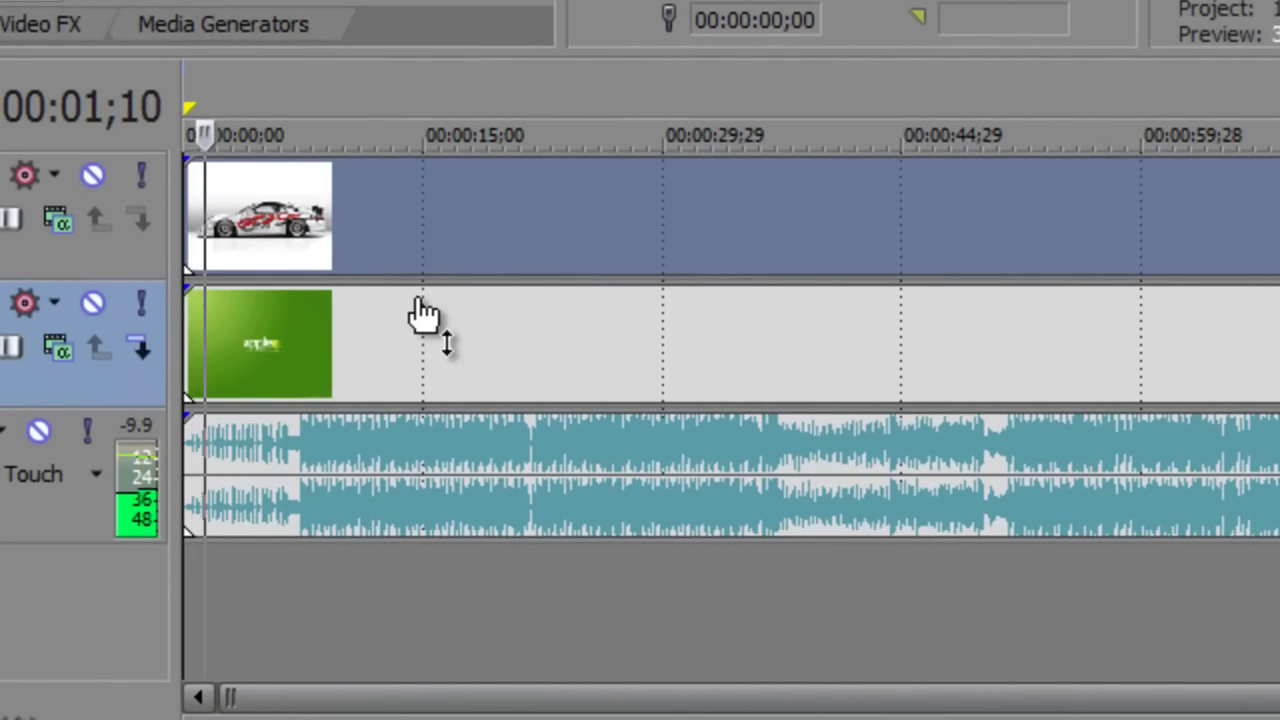
key(space)
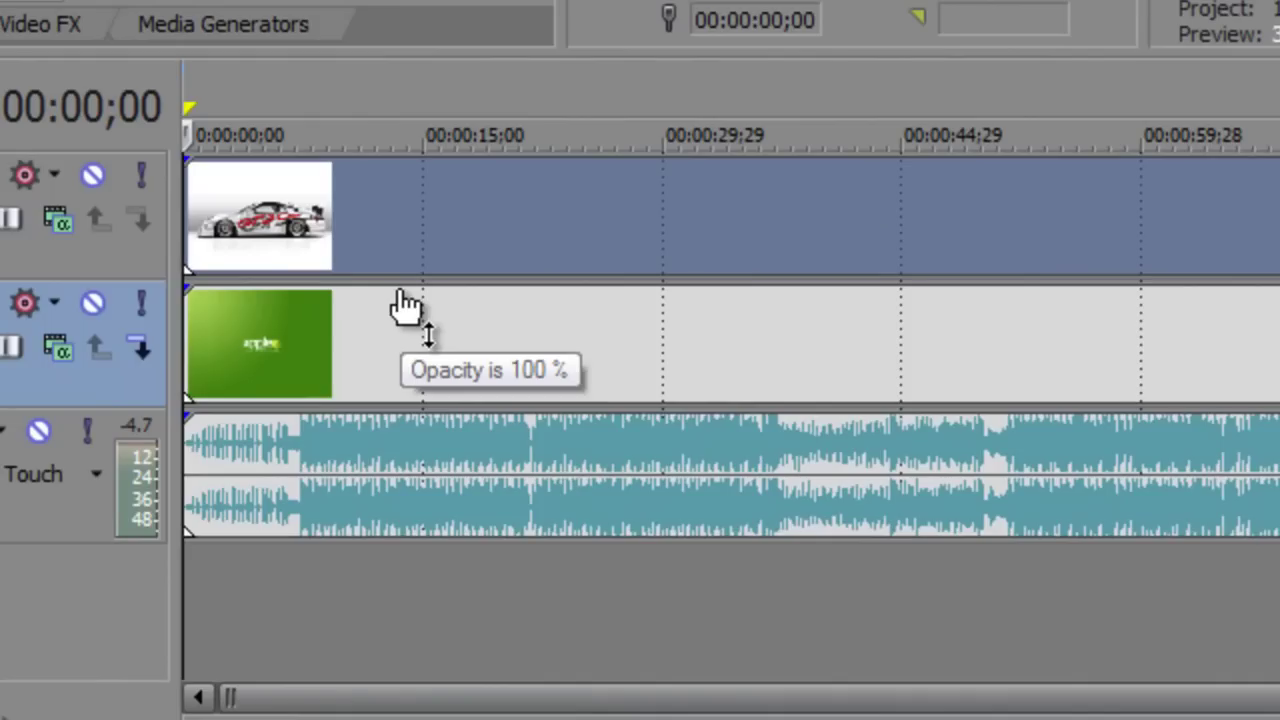
key(space)
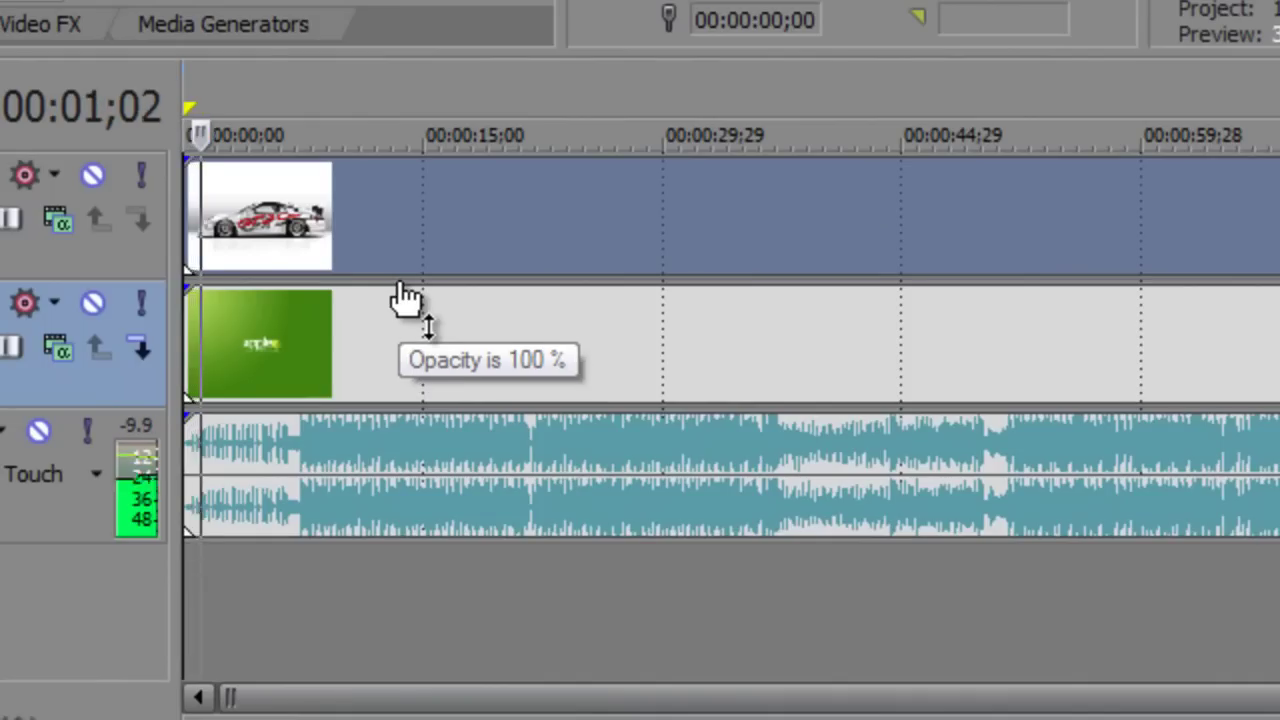
key(space)
key(space)
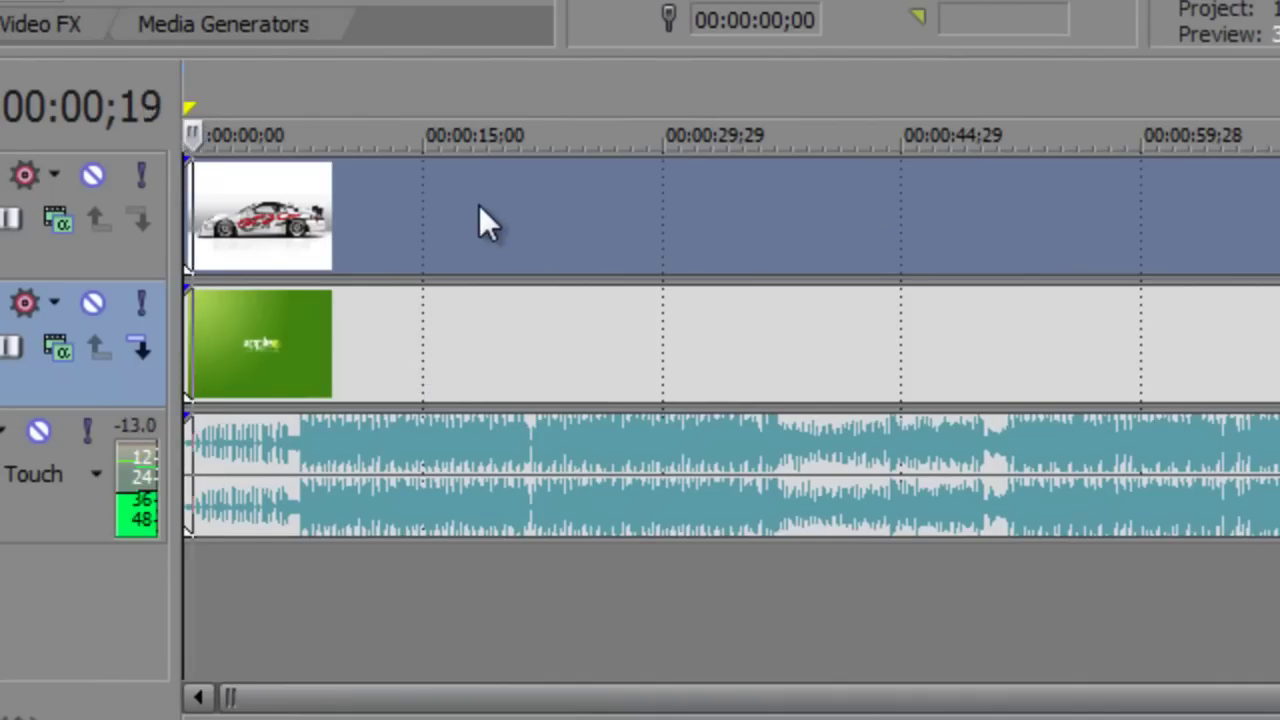
key(space)
key(space)
key(space)
key(space)
key(space)
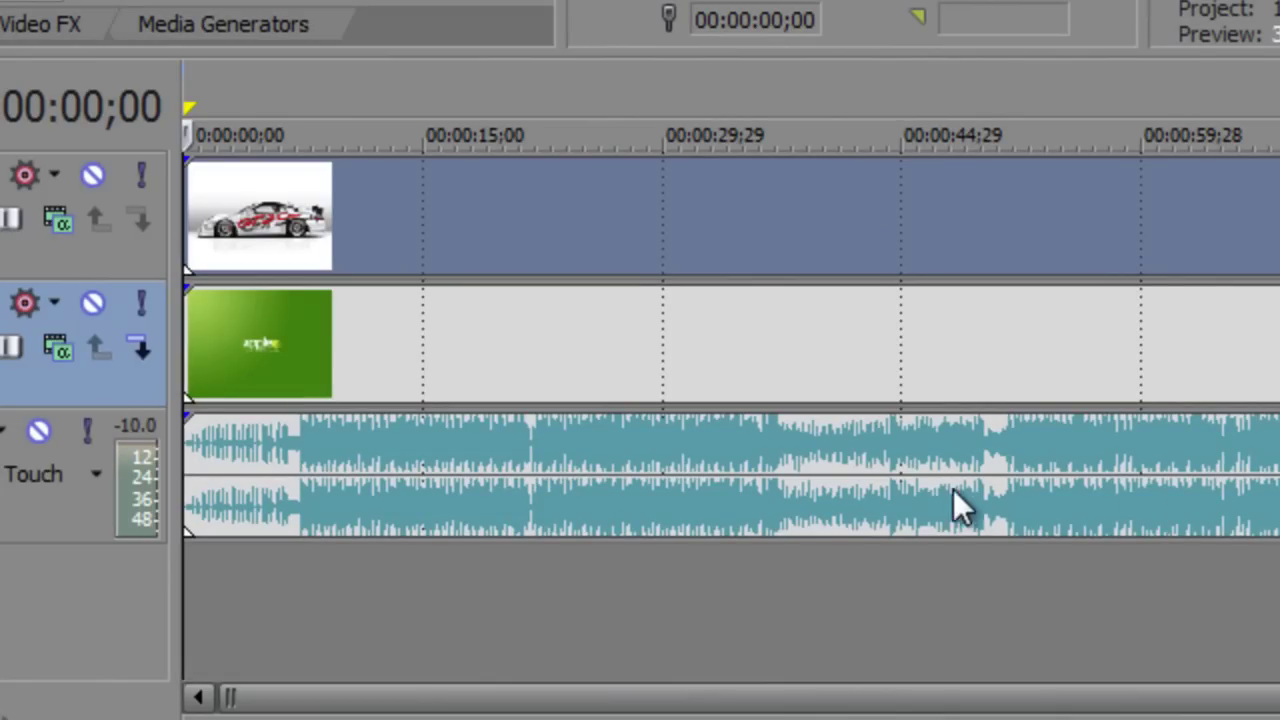
- Split the Porsche event at about 52 seconds and delete the part after the split
click(1020, 219)
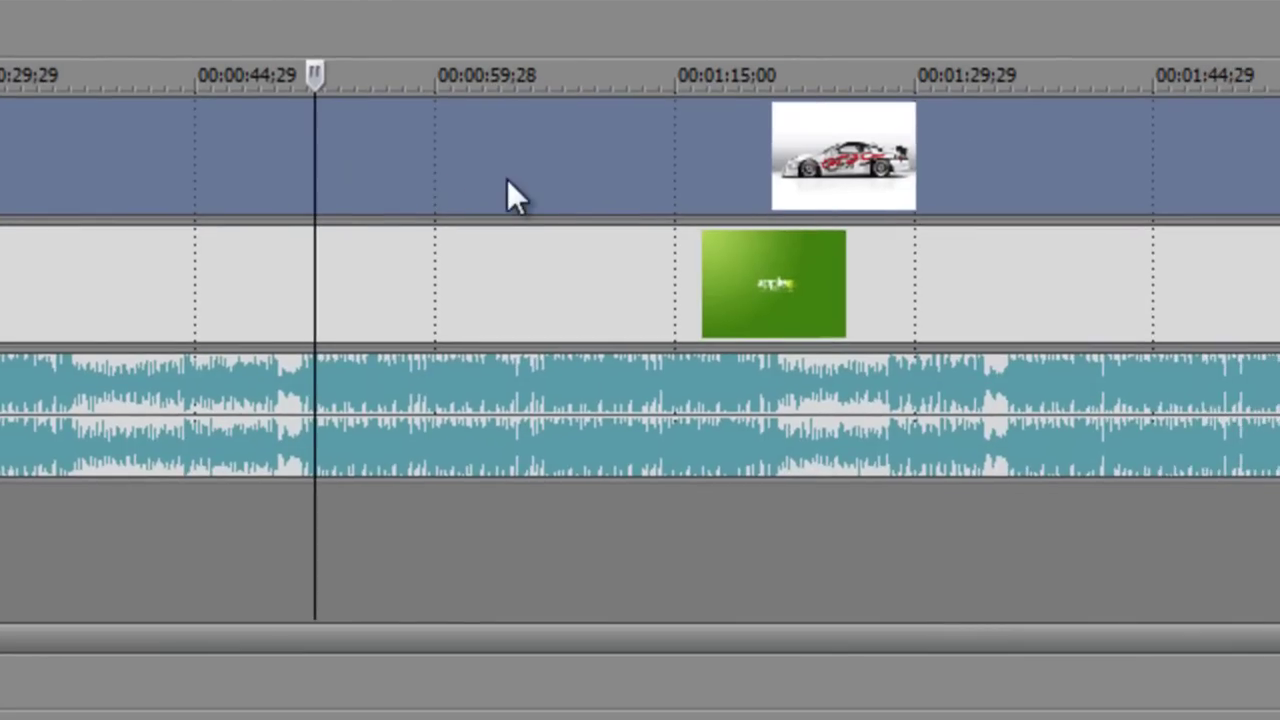
key(ctrl+z)
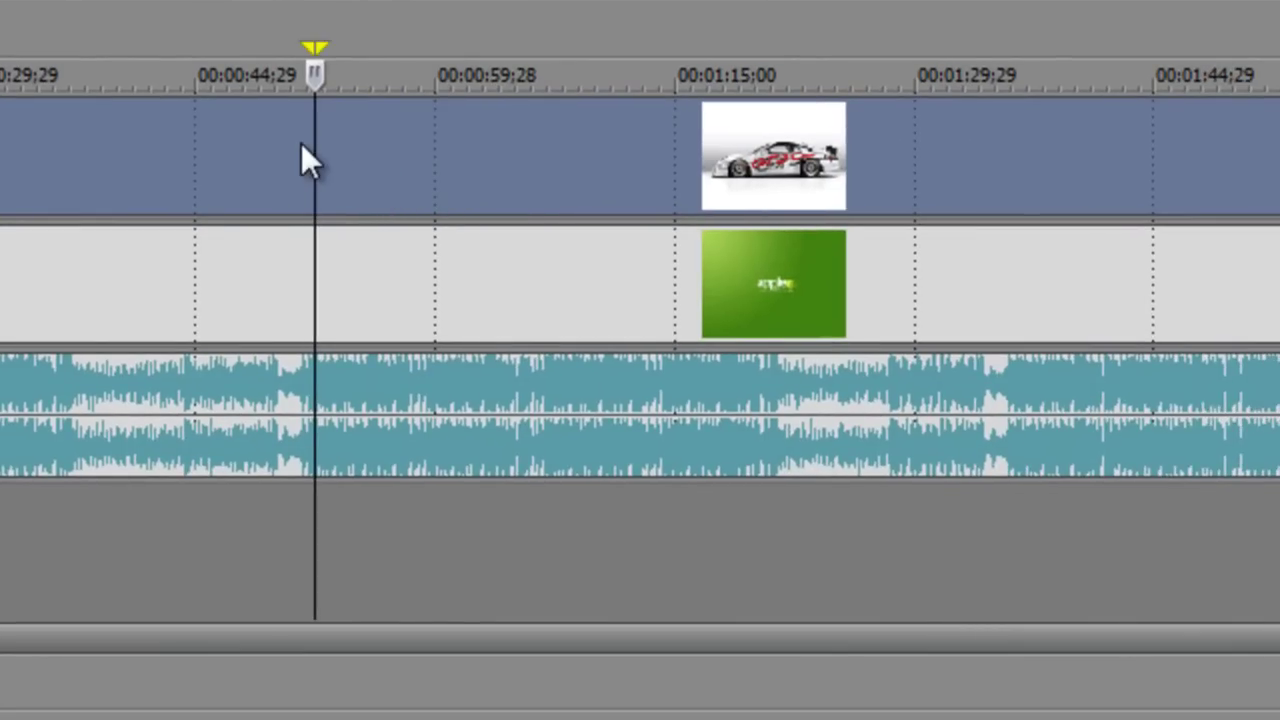
key(ctrl+shift+z)
key(ctrl+z)
key(ctrl+shift+z)
key(ctrl+z)
key(ctrl+shift+z)
key(ctrl+z)
key(ctrl+z)
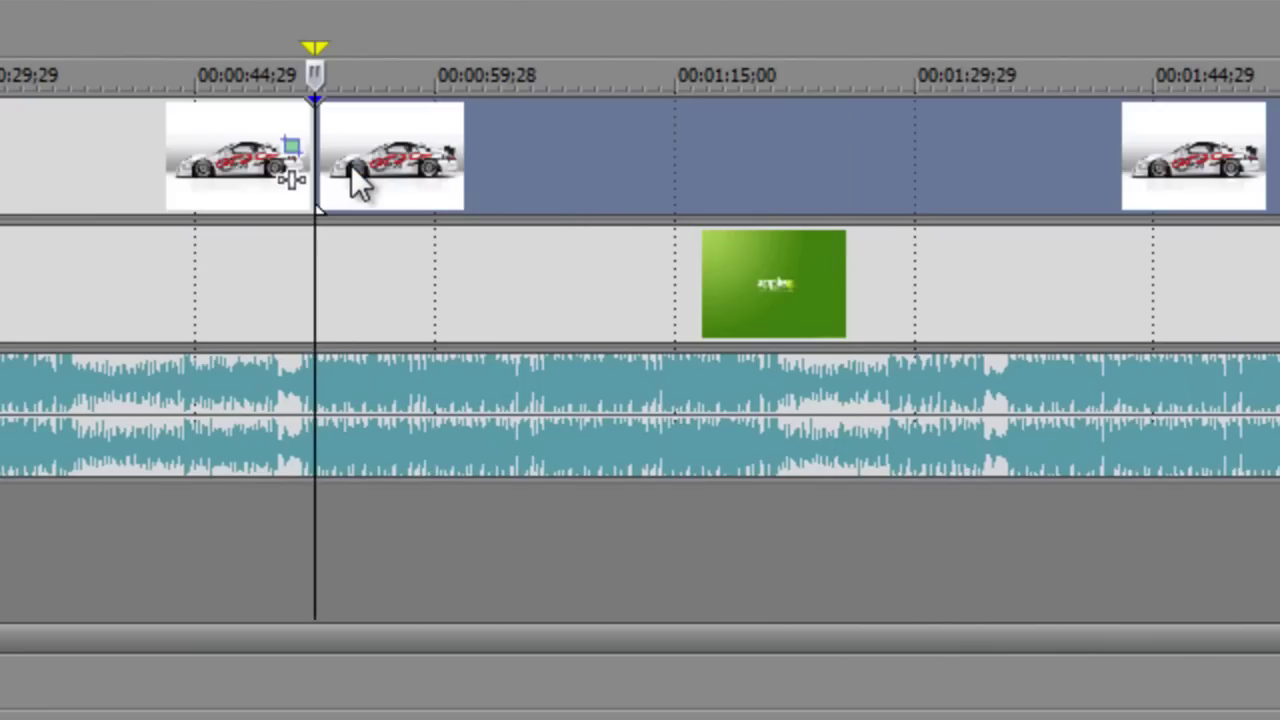
drag(493, 161, 729, 159)
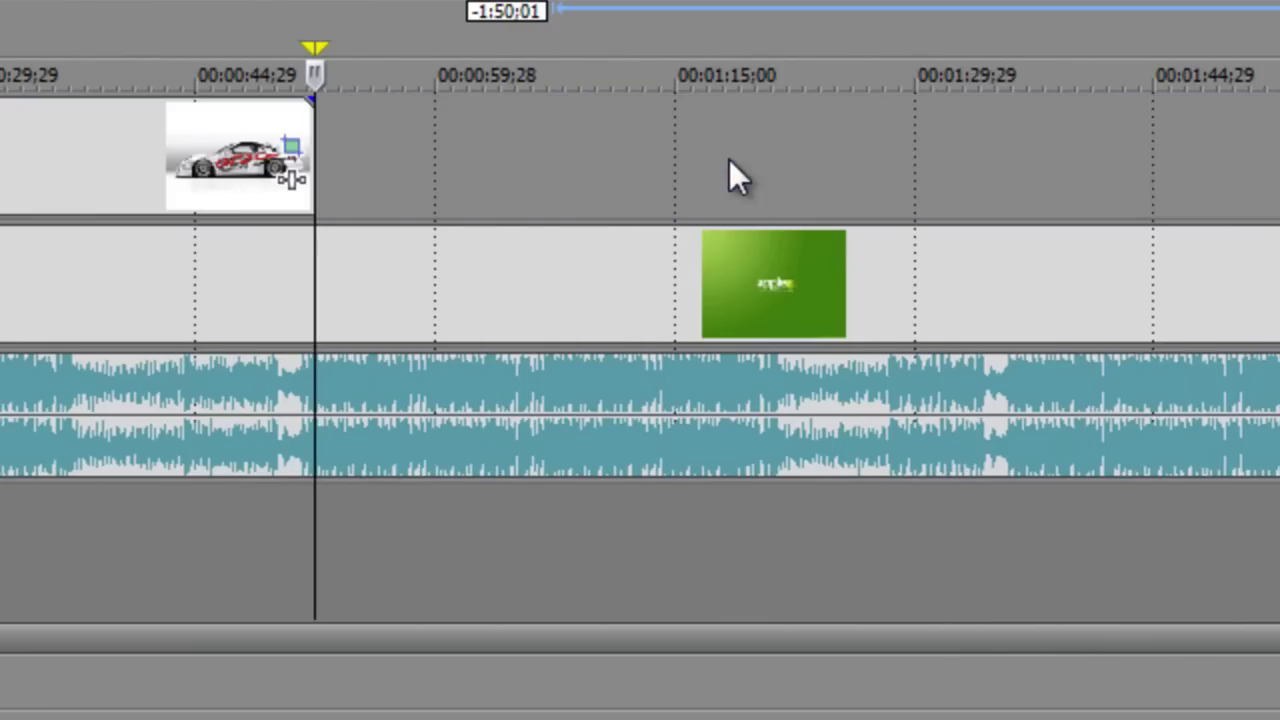
- Split the green background and music events where the Porsche event ends, at about 52 seconds
click(395, 297)
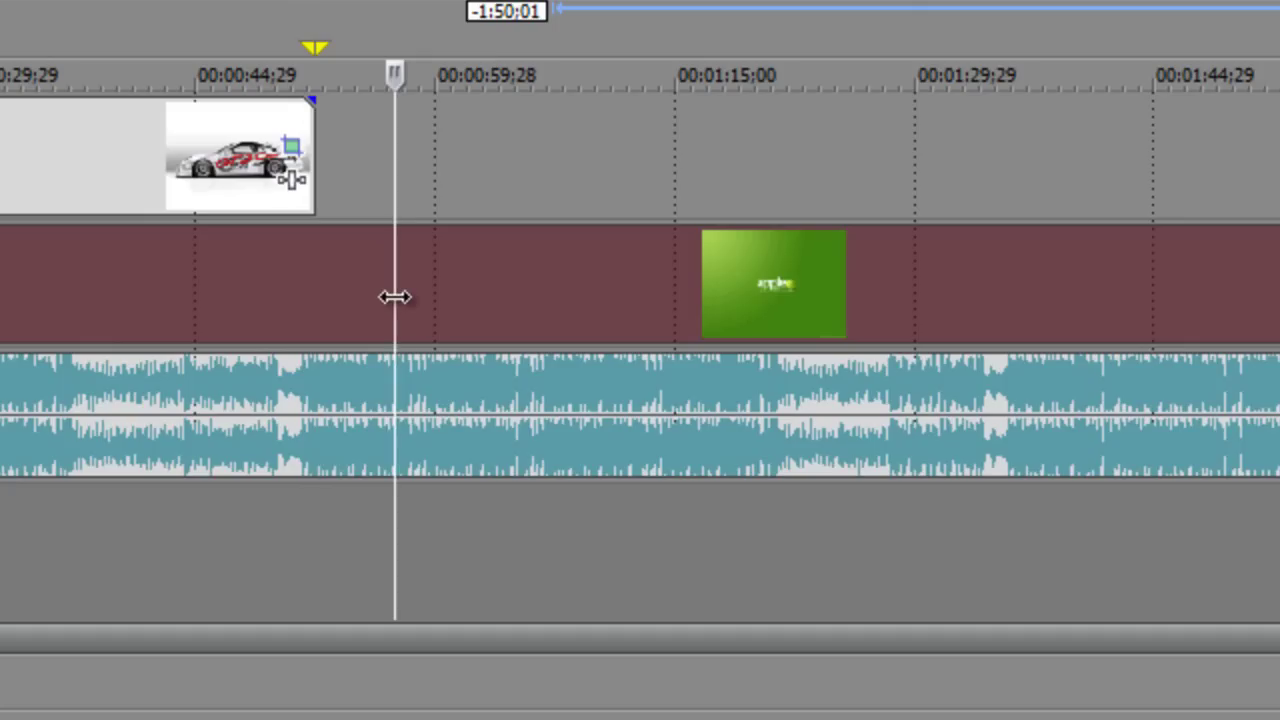
drag(394, 157, 330, 159)
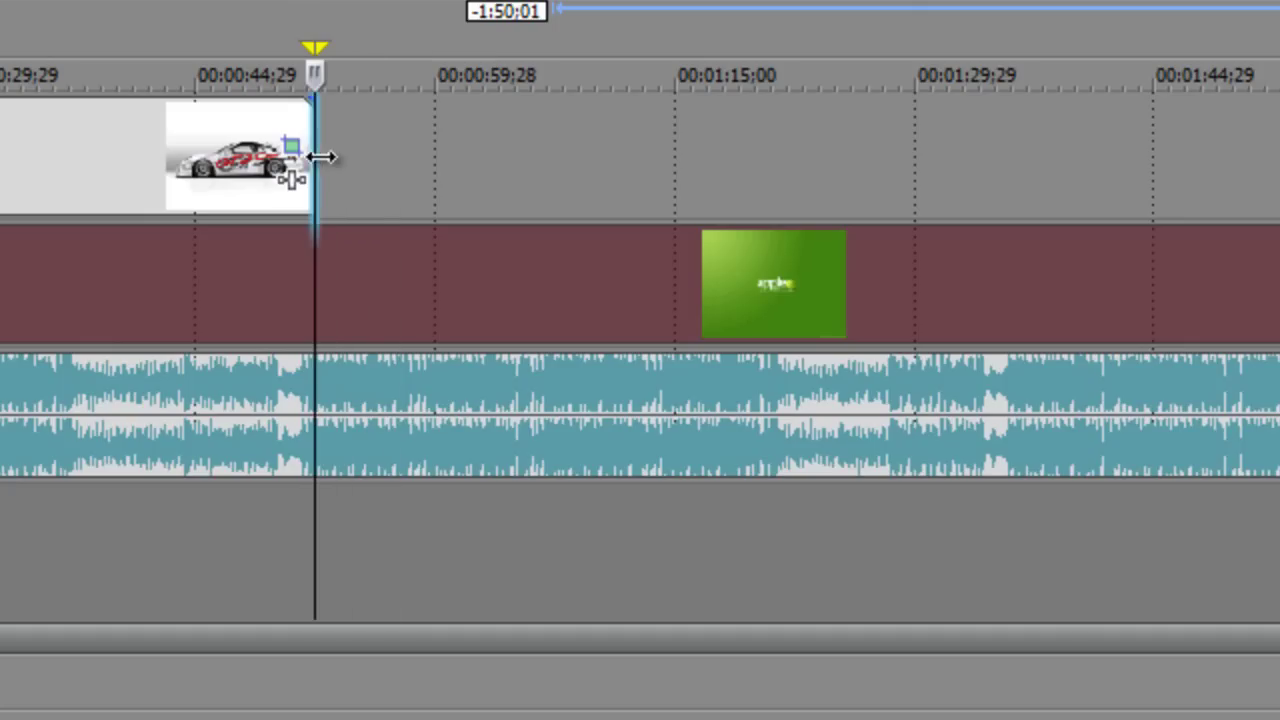
key(ctrl+v)
click(393, 419)
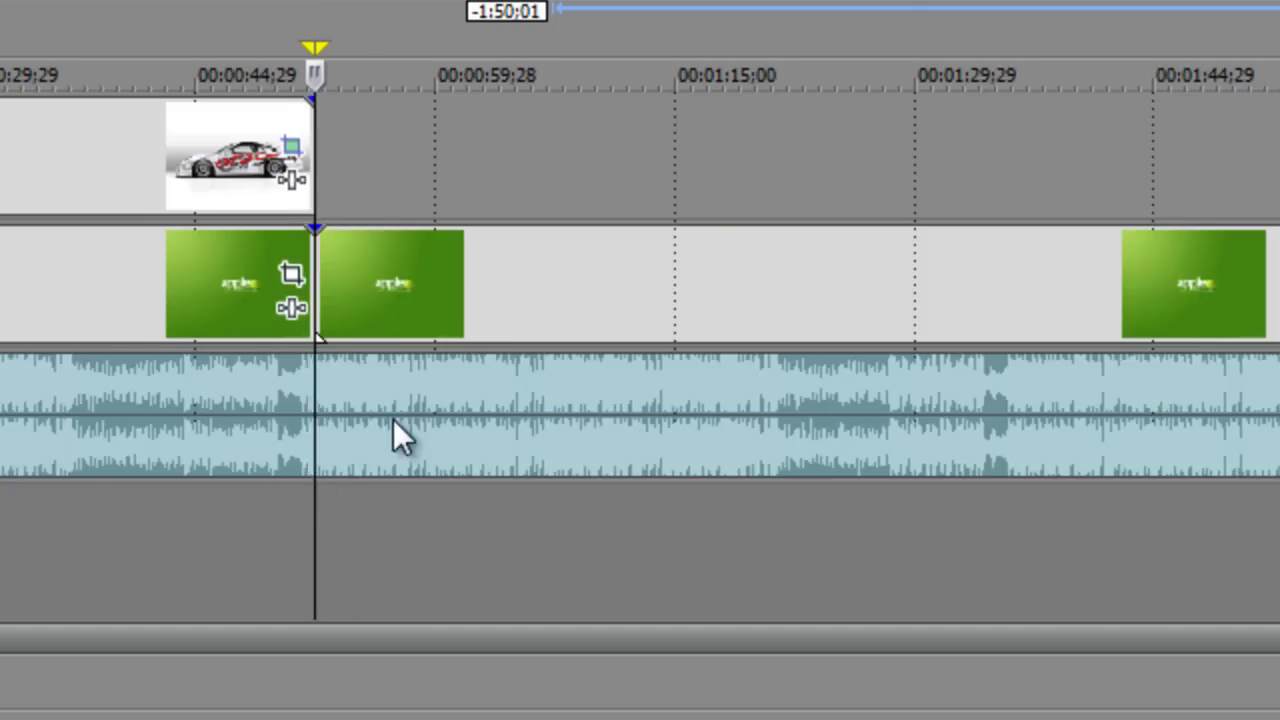
drag(390, 163, 316, 165)
key(s)
- Delete the music and green background parts that follow the split at about 52 seconds
click(487, 423)
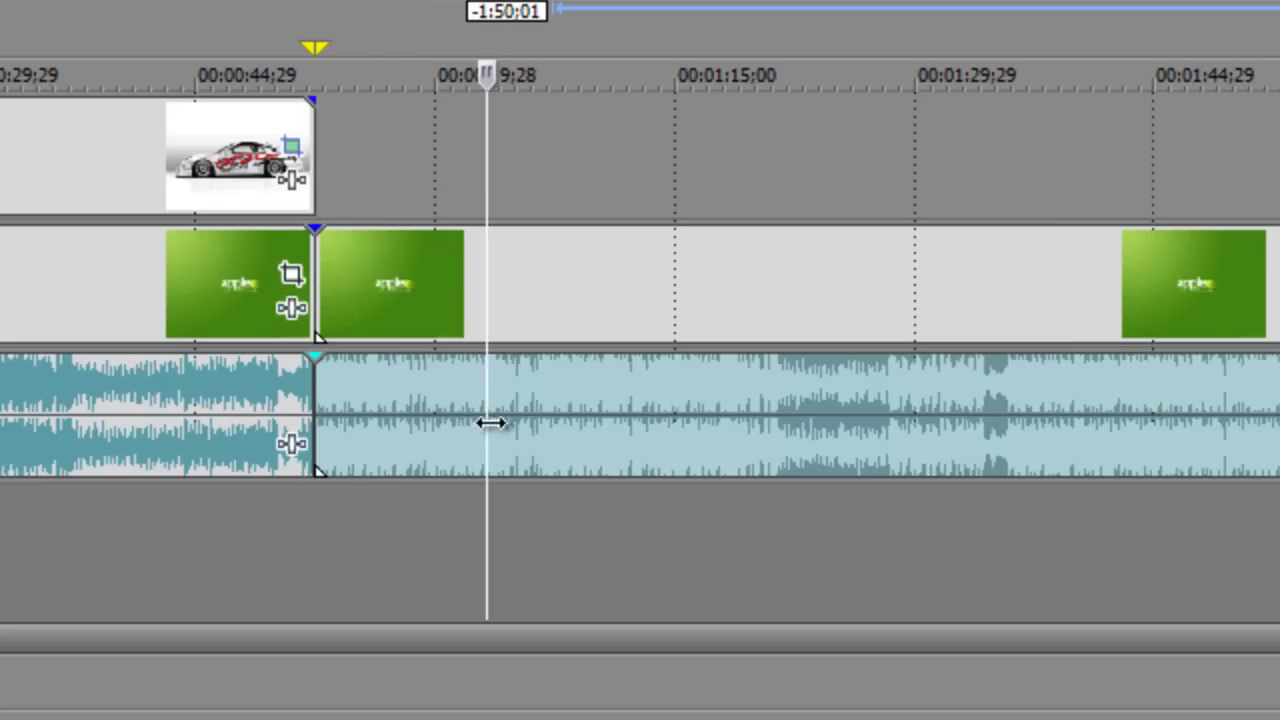
key(Delete)
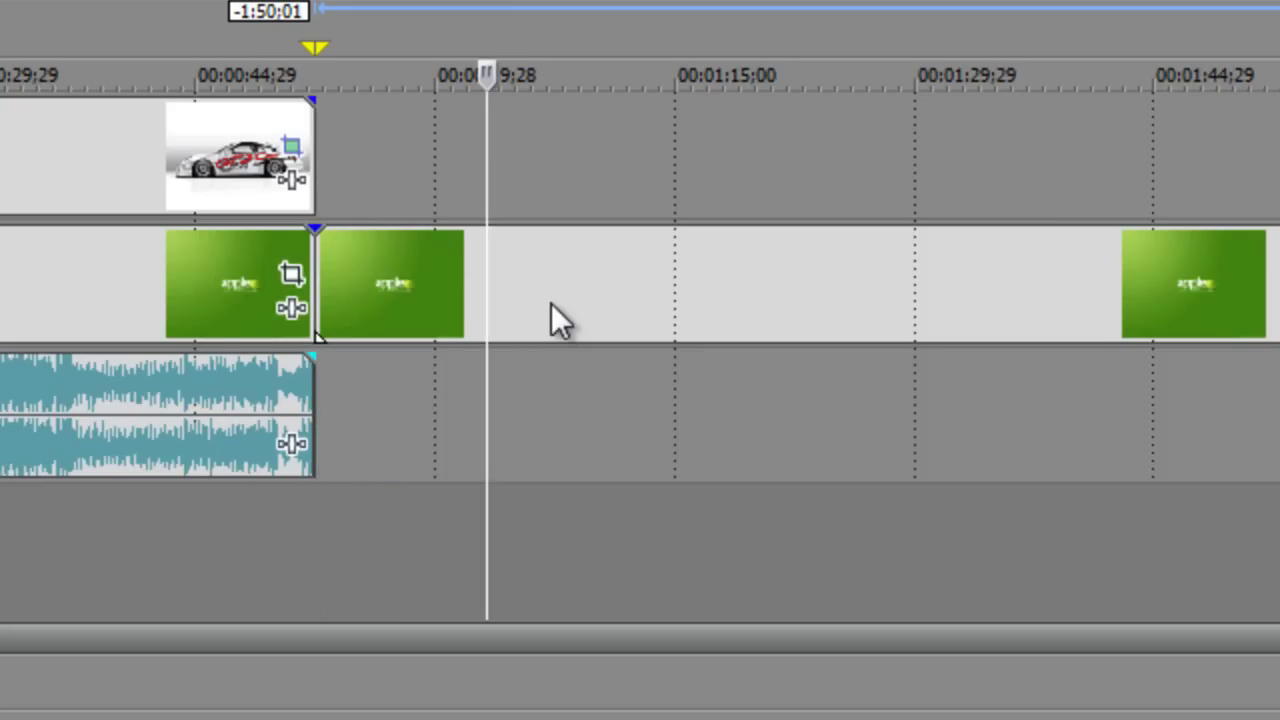
click(617, 305)
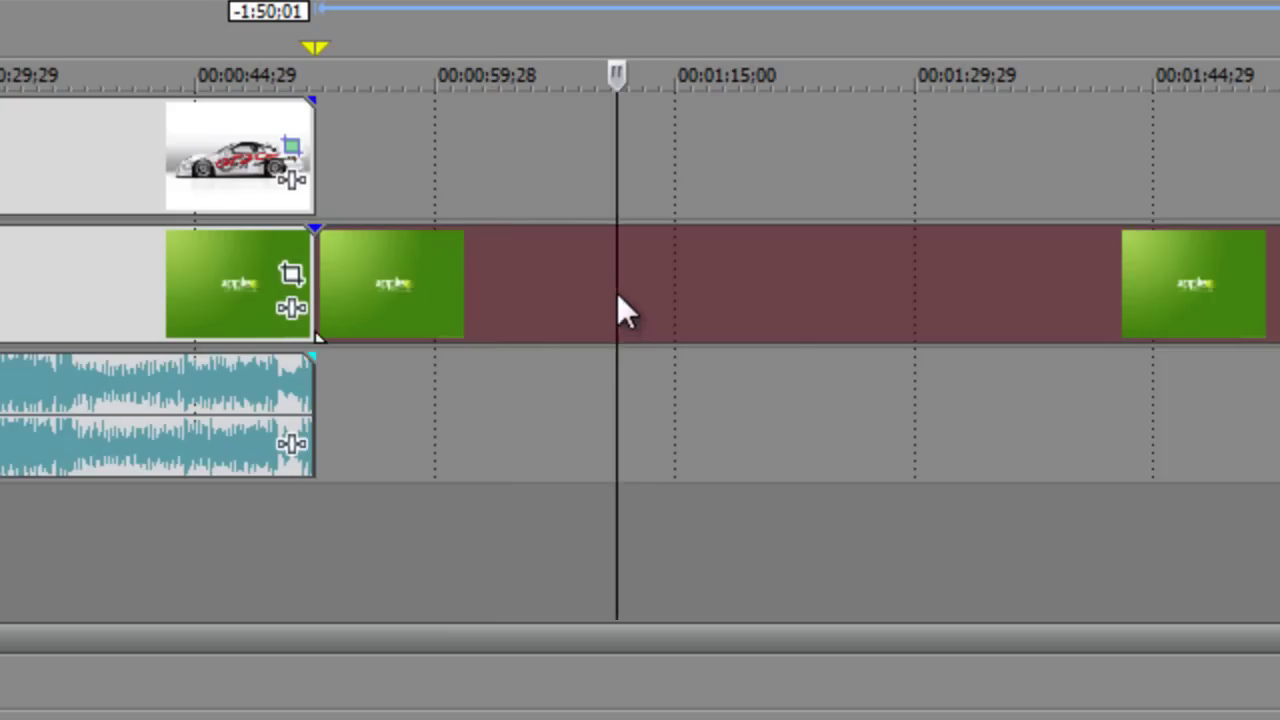
click(845, 287)
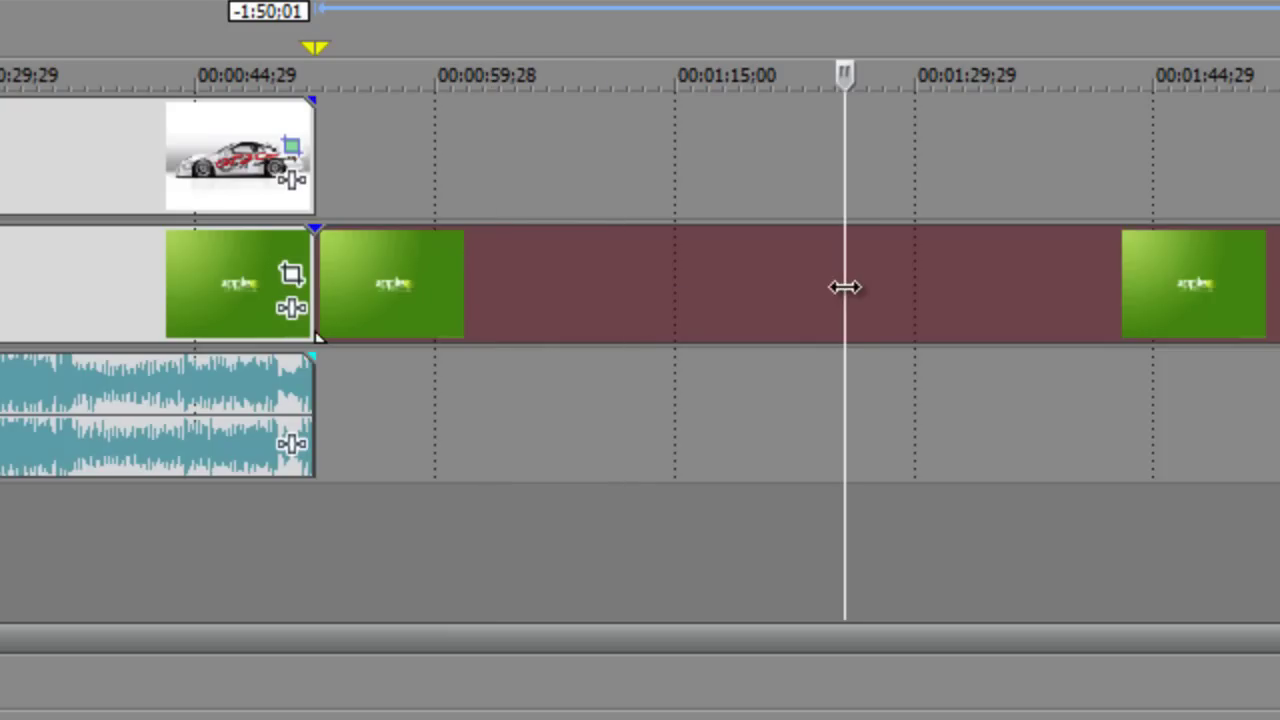
key(ctrl+b)
drag(949, 303, 605, 289)
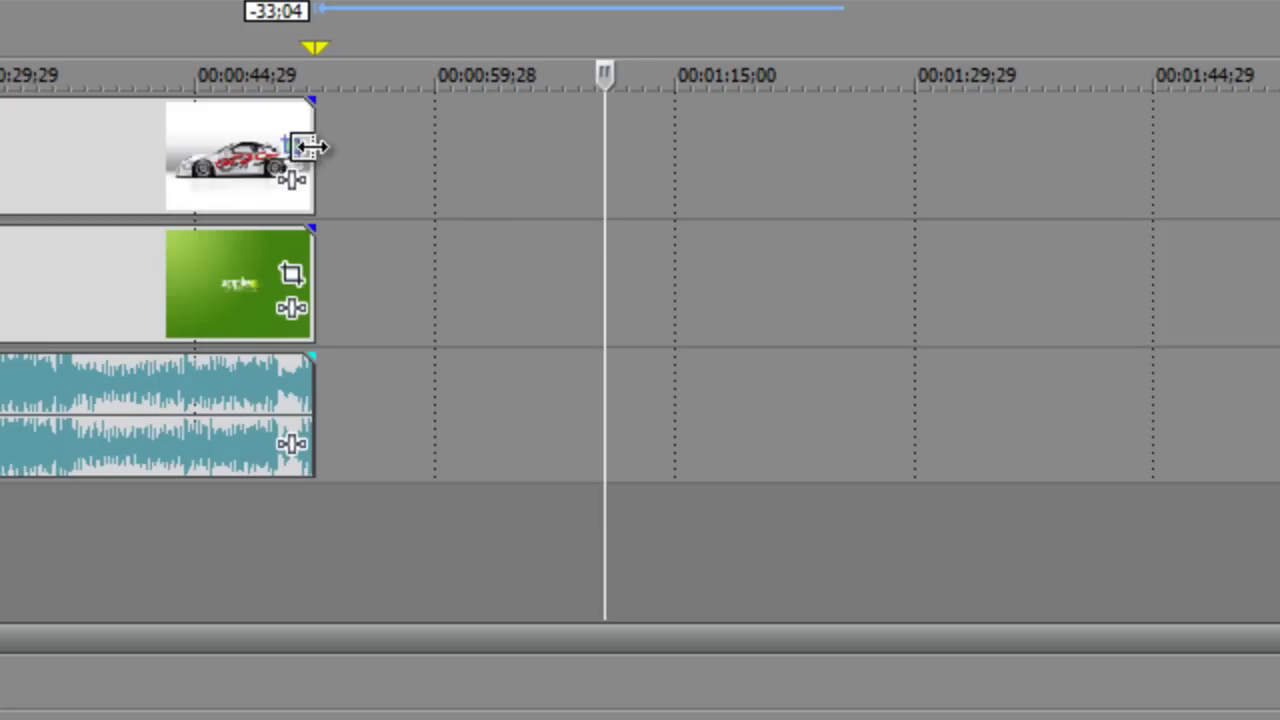
- In the Porsche event's Pan/Crop, spread the Position keyframes after frame 2 out to frames 5, 7, 10, 13, 16 and 19
right_click(125, 188)
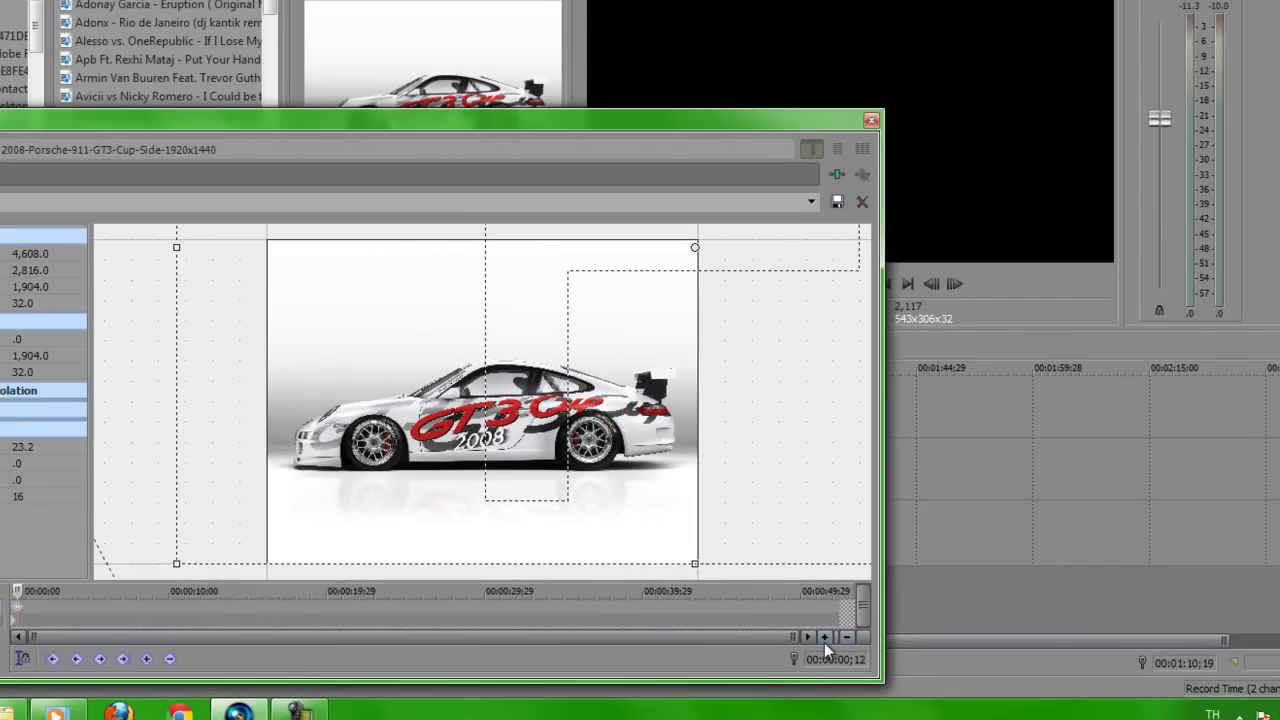
click(963, 629)
click(963, 629)
click(801, 638)
click(801, 638)
click(801, 638)
drag(474, 620, 709, 623)
drag(408, 620, 606, 613)
drag(347, 620, 503, 616)
drag(316, 620, 418, 620)
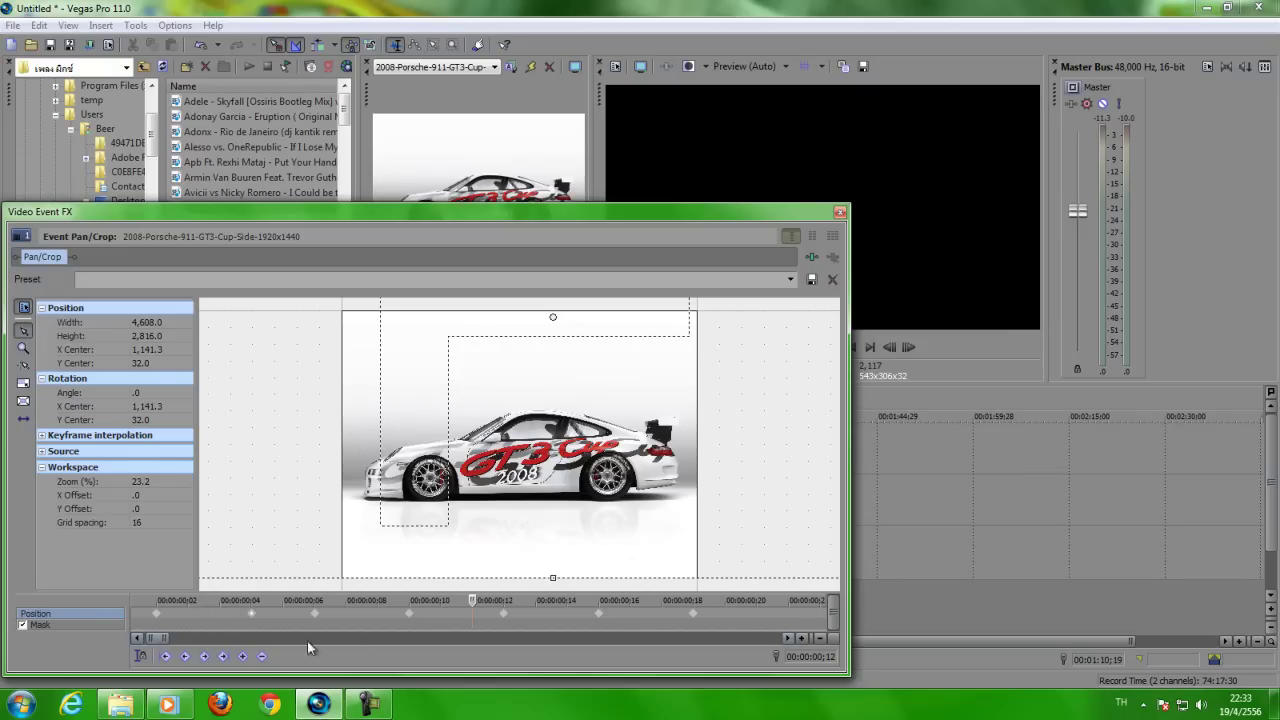
right_click(156, 614)
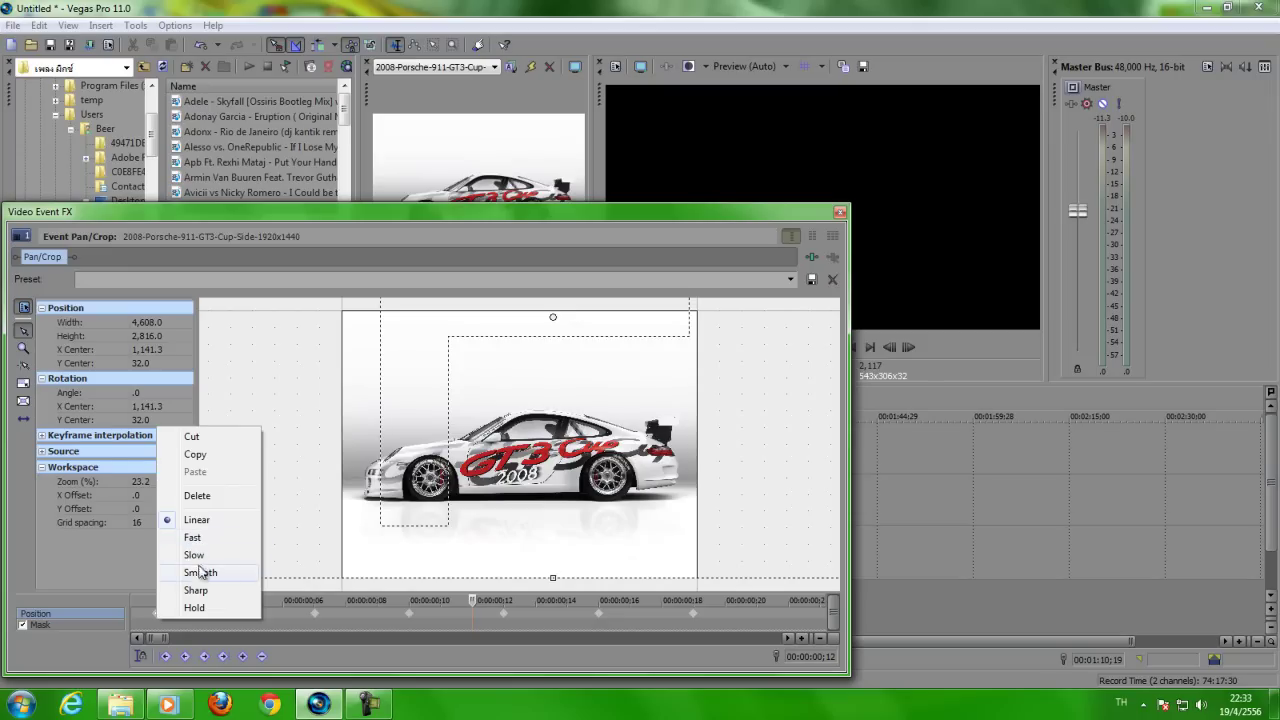
click(361, 650)
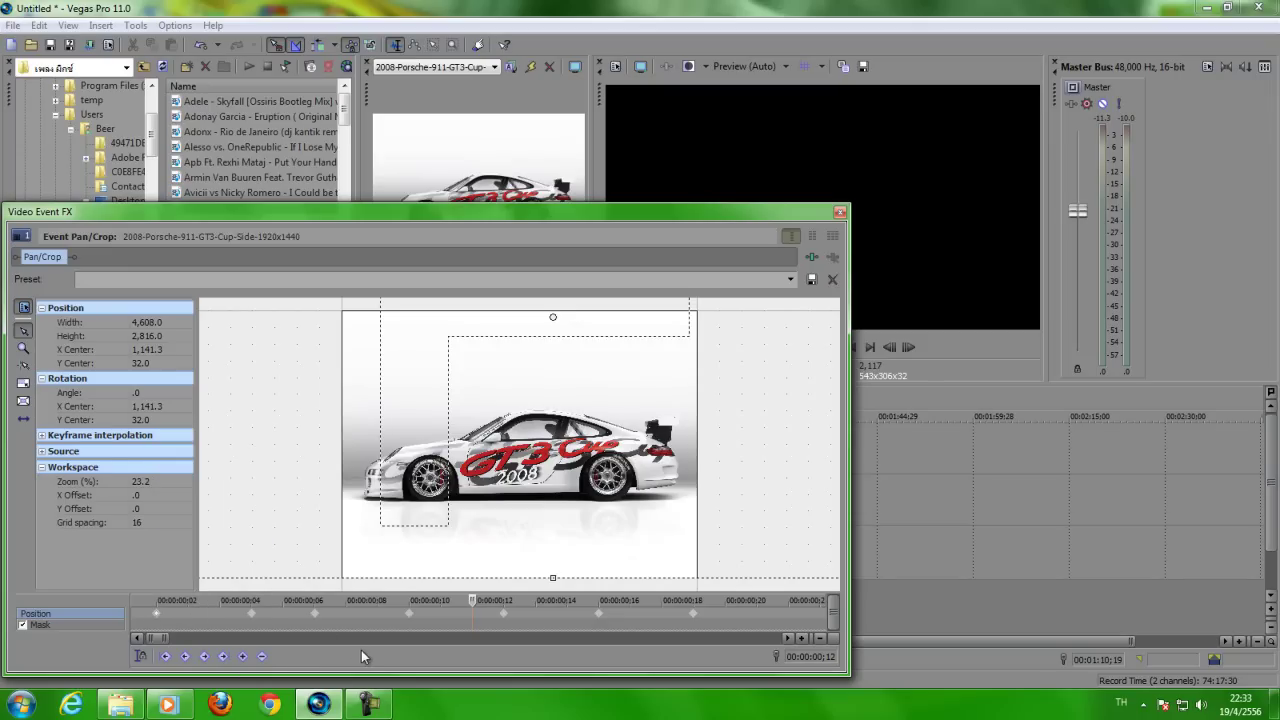
click(839, 214)
- Play the project from the start to check the slower car animation
drag(656, 436, 199, 416)
key(space)
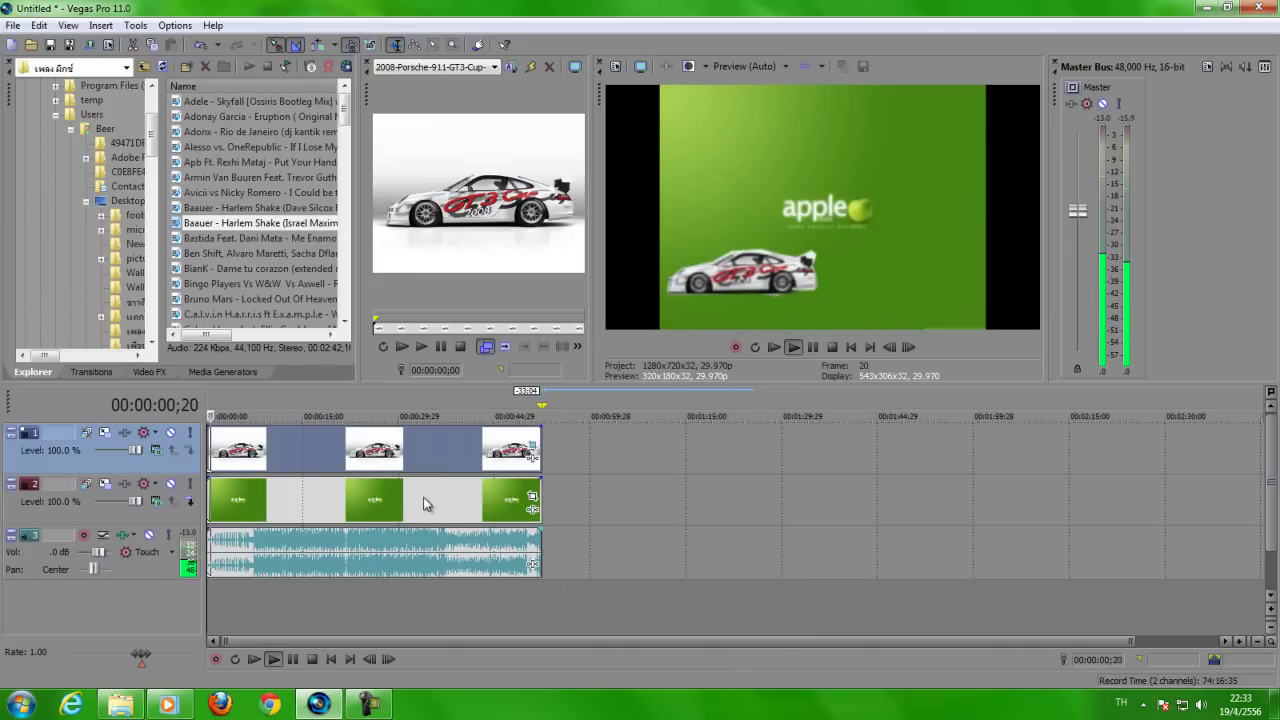
key(space)
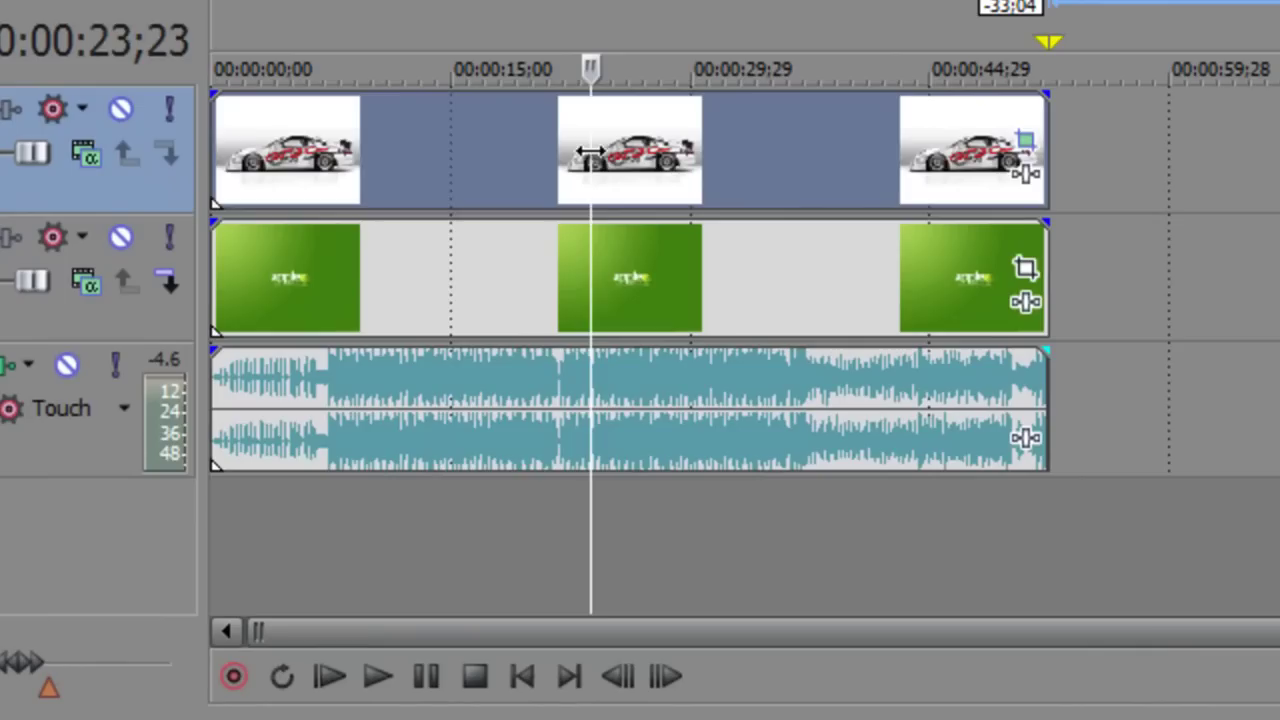
- Split the Porsche event at 00:00:23;23 and delete the part after the split
key(s)
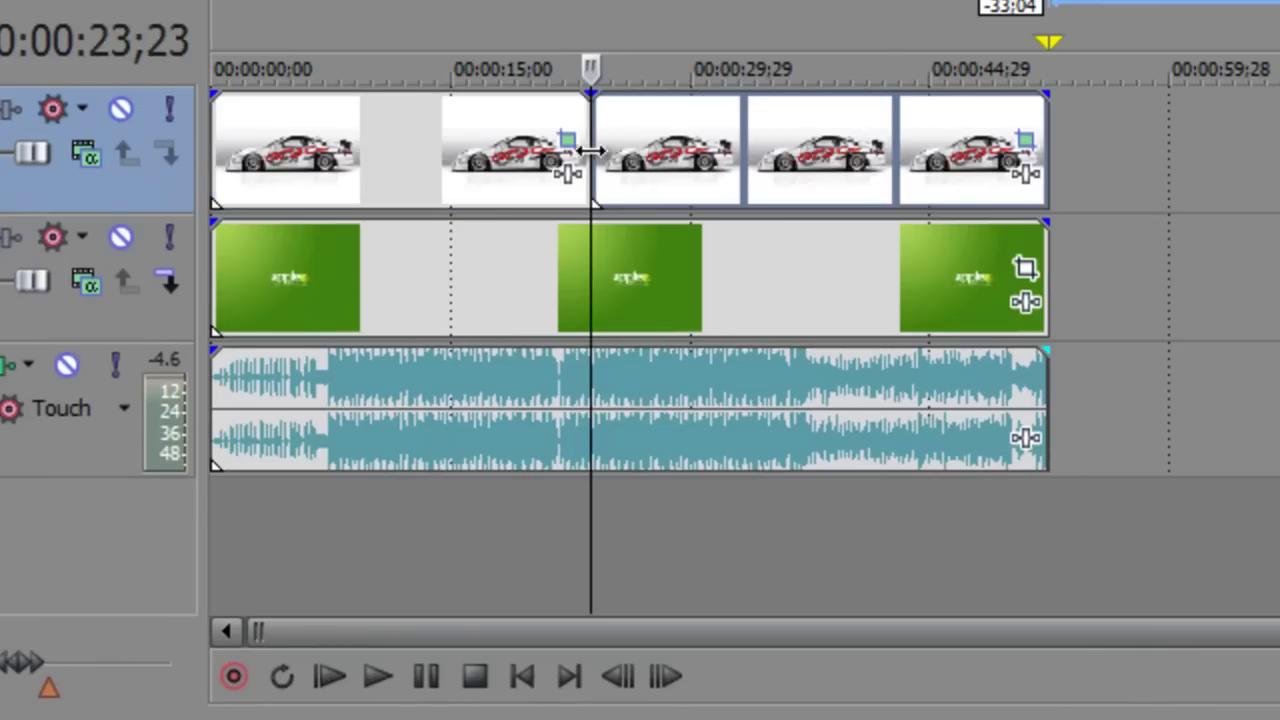
drag(725, 139, 960, 148)
key(Delete)
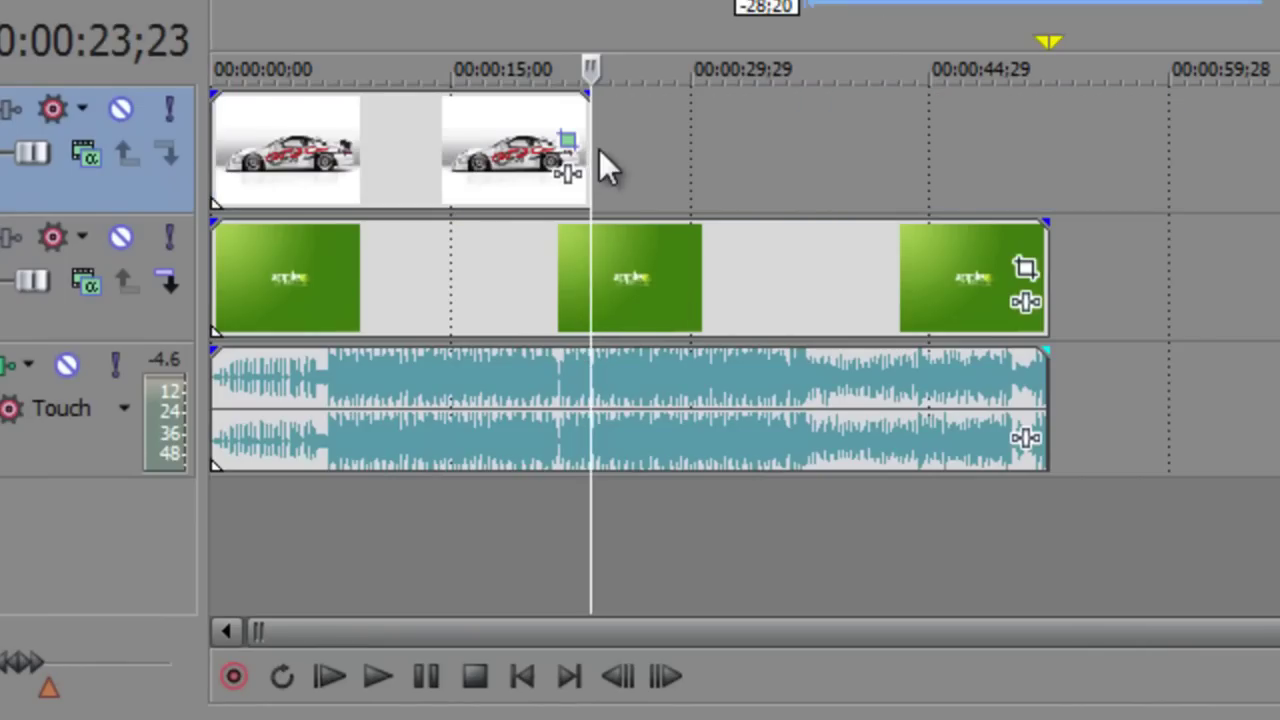
- Split the green background and music events at 00:00:23;23 and delete their parts after the split
click(655, 273)
click(590, 268)
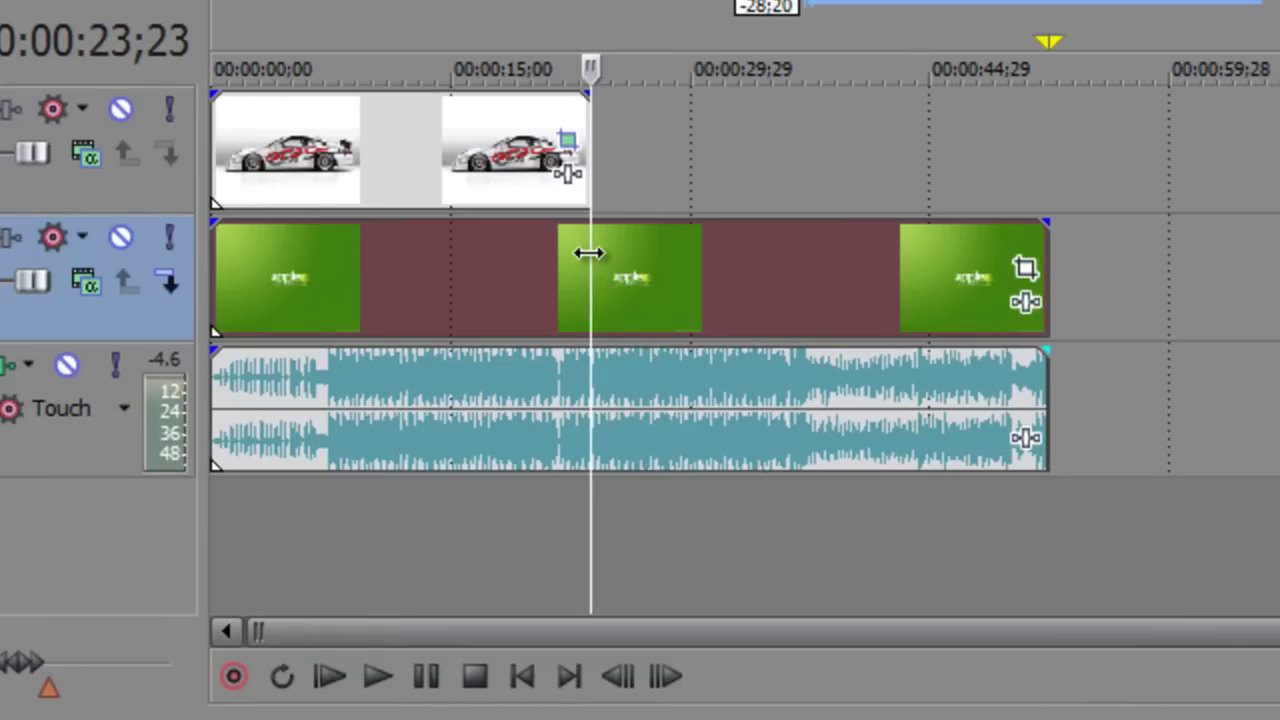
click(609, 430)
click(587, 419)
key(s)
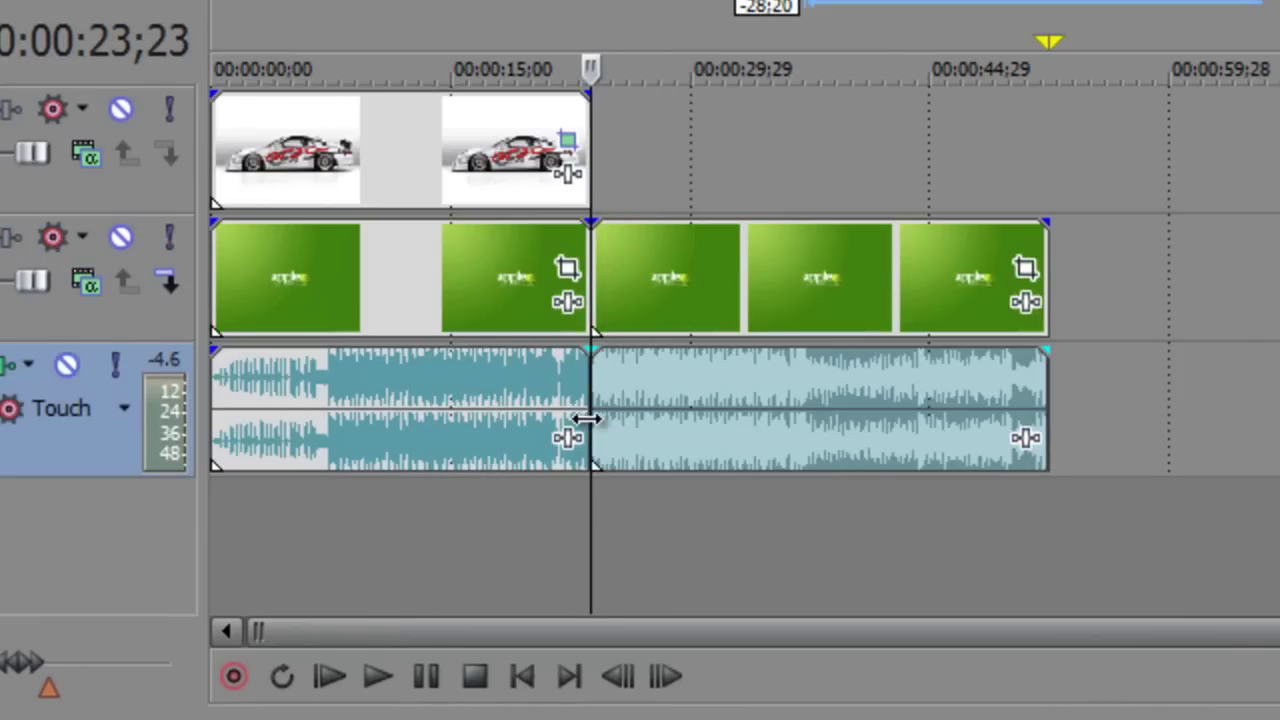
click(739, 297)
key(Delete)
click(748, 383)
key(Delete)
key(space)
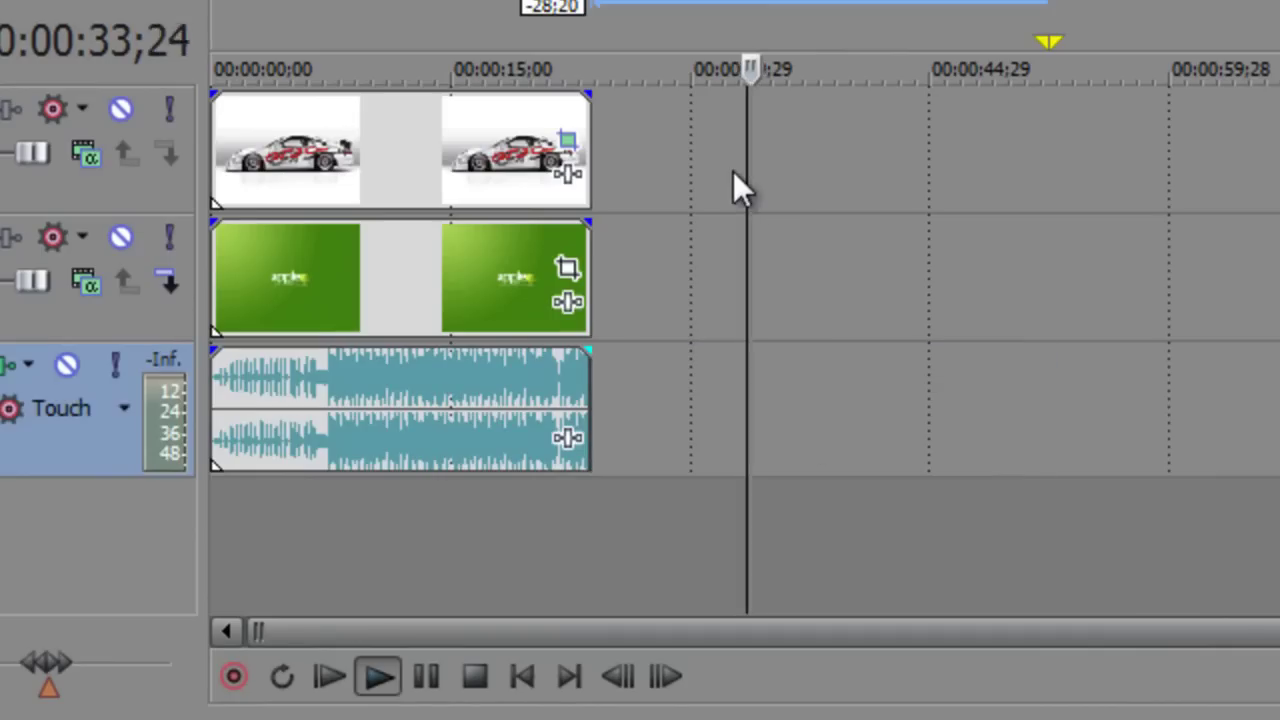
- Return to the project start and play it to check the trimmed tracks
key(space)
key(ctrl+Home)
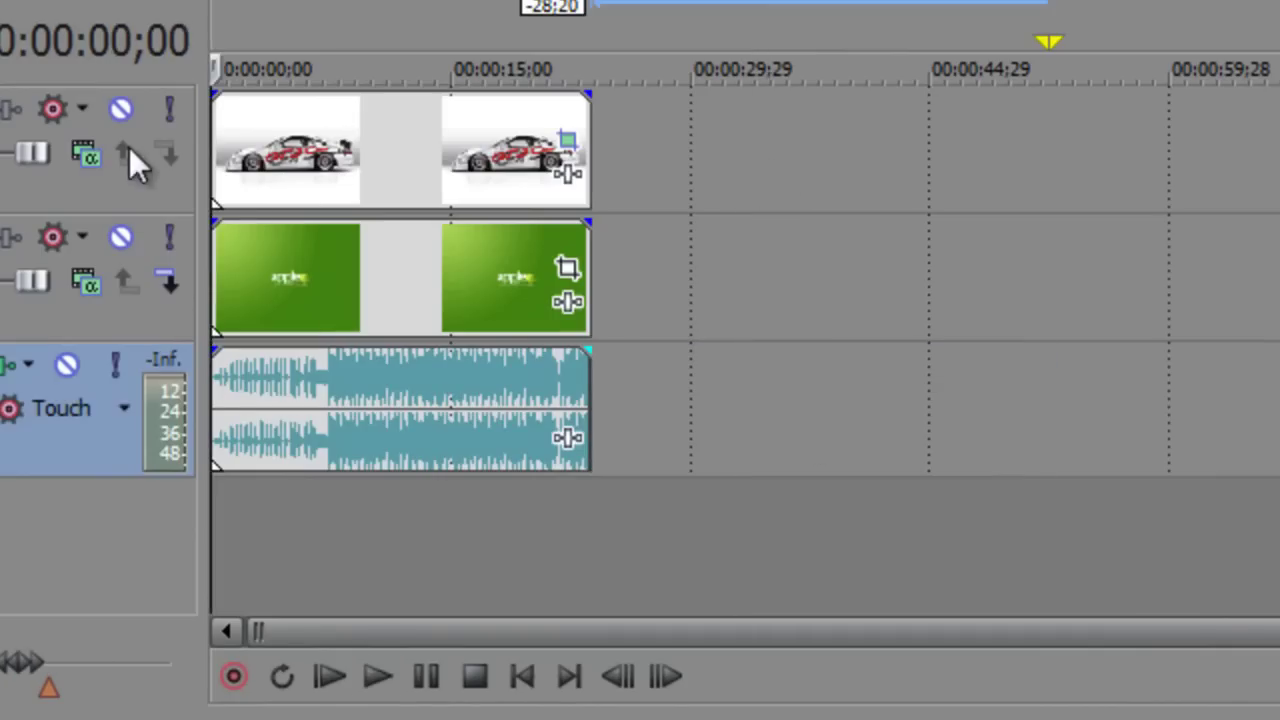
key(space)
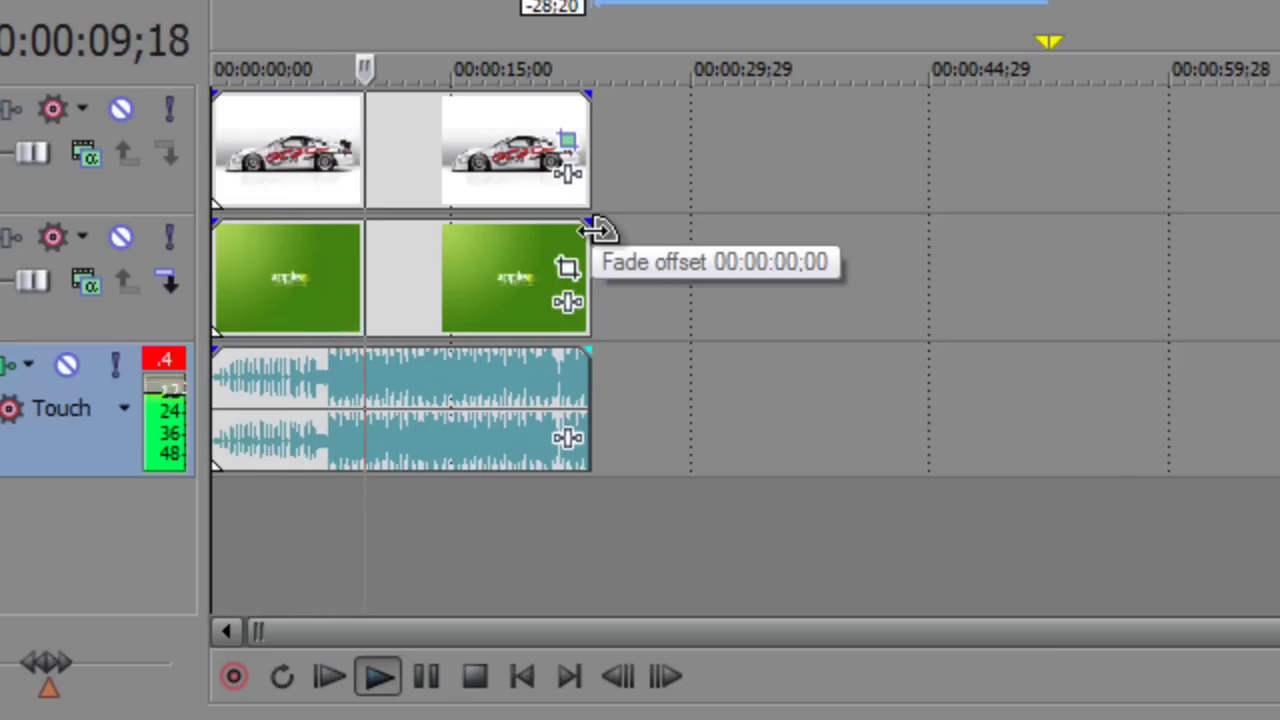
key(space)
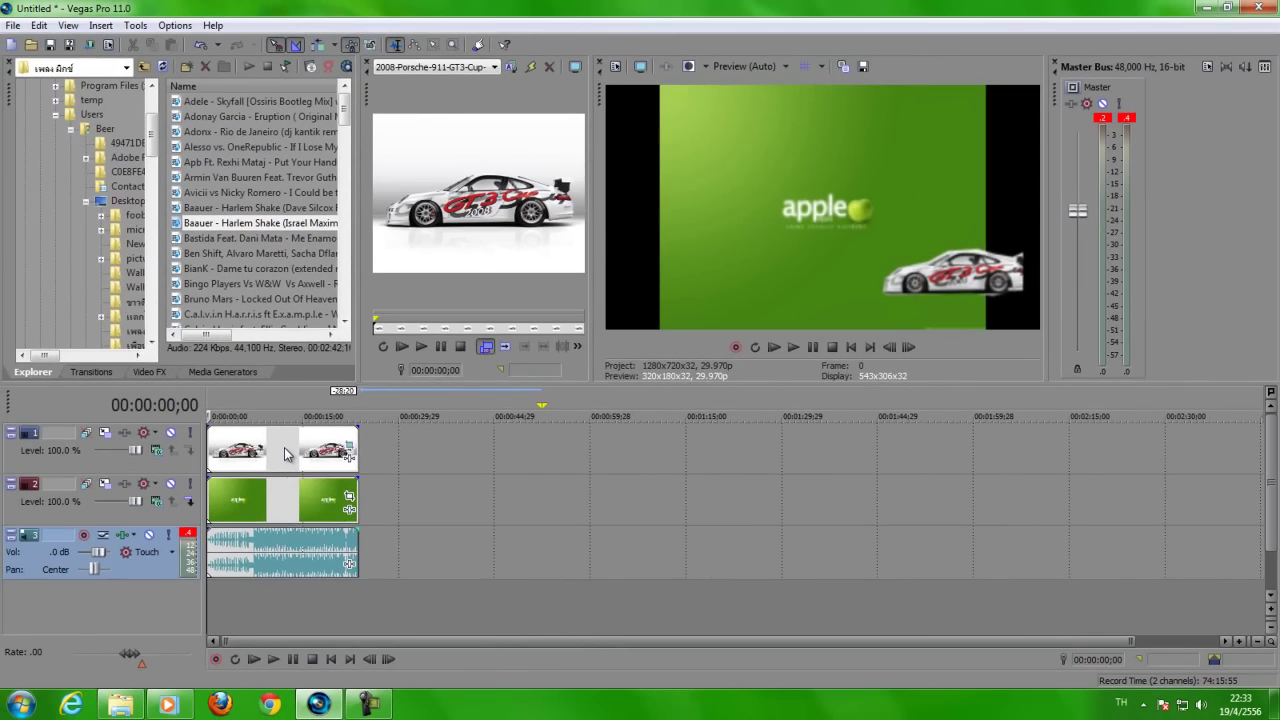
- In the Porsche event's Pan/Crop, add Position keyframes at 00:00:00;24 and 00:00:00;29, shifting the crop frame further right at each
right_click(284, 447)
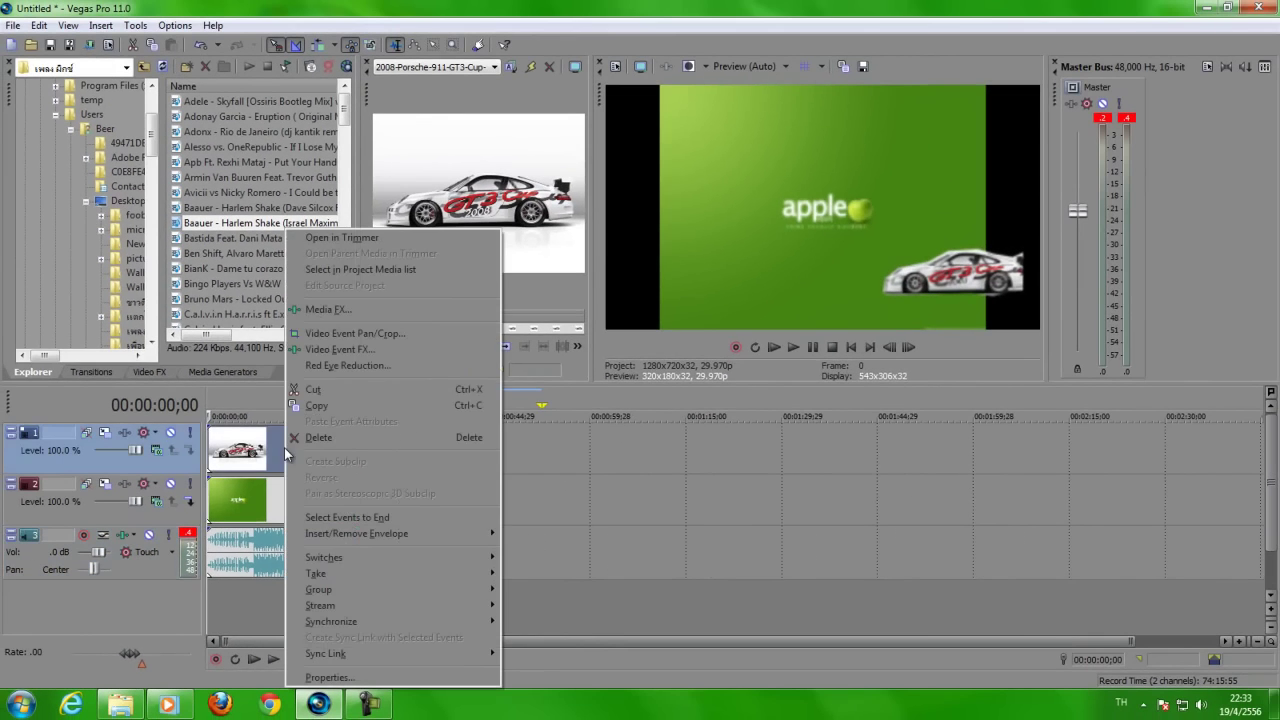
click(340, 334)
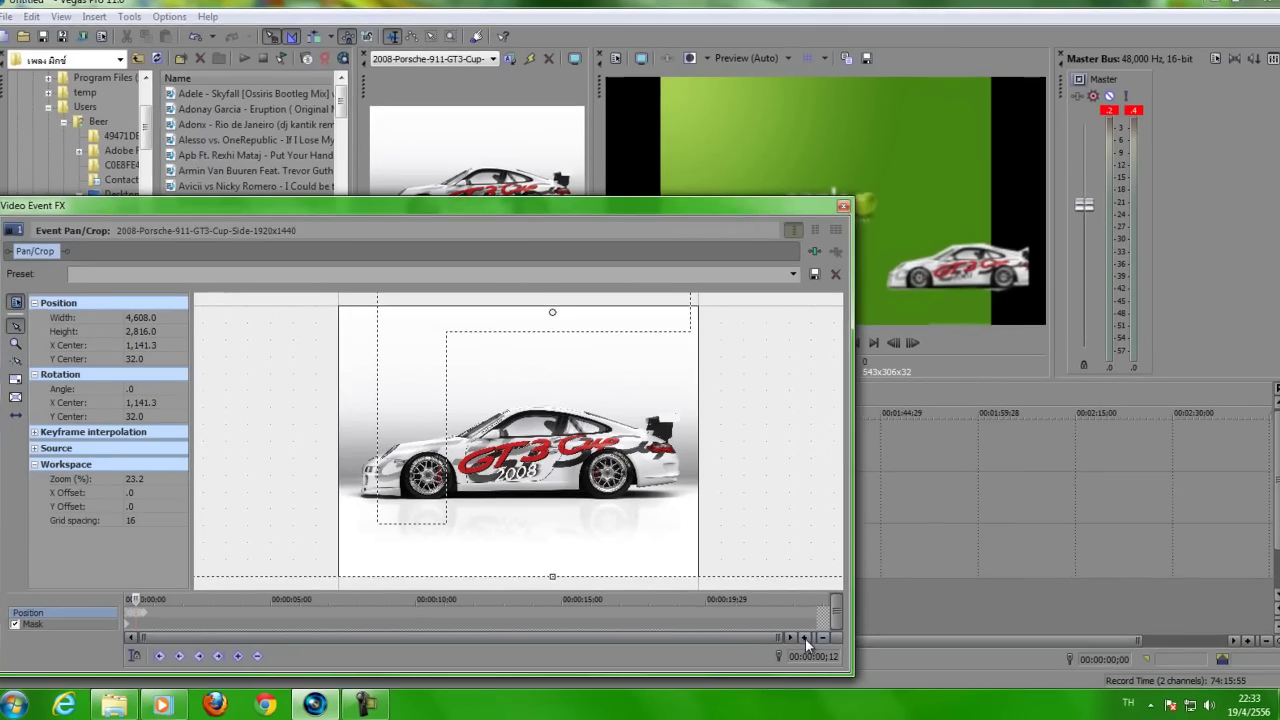
click(806, 637)
click(806, 637)
click(806, 637)
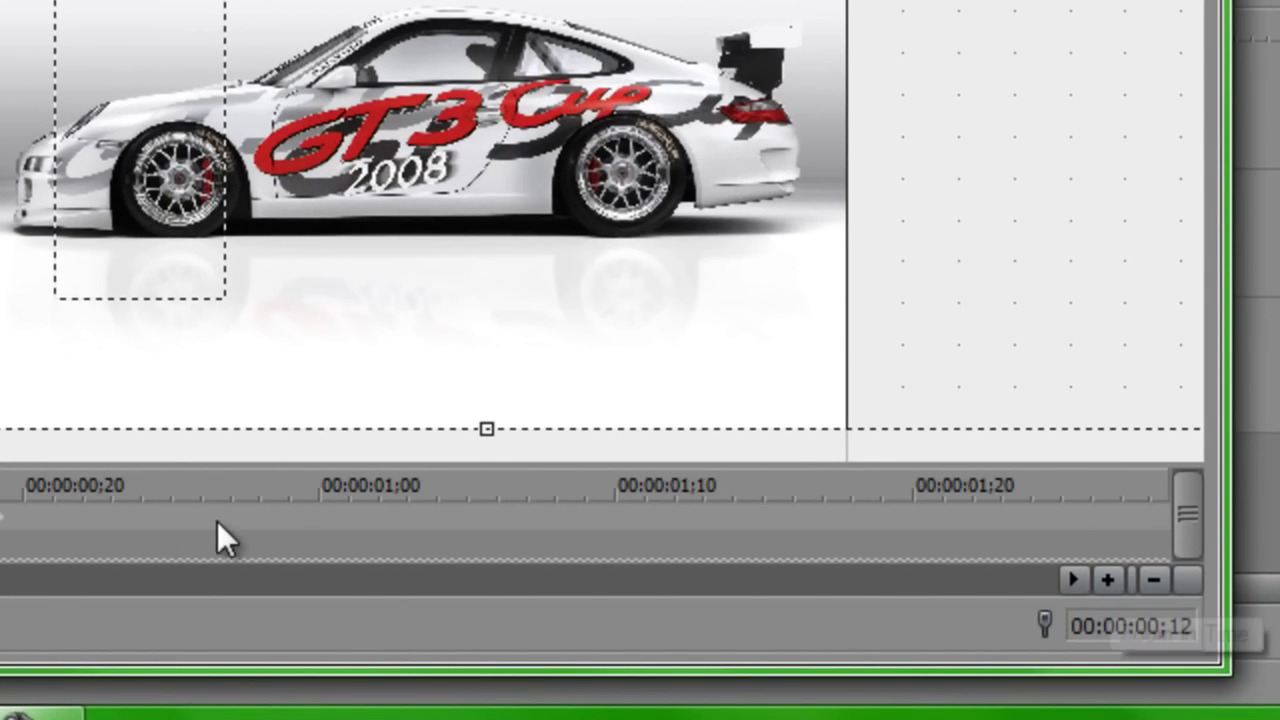
click(139, 516)
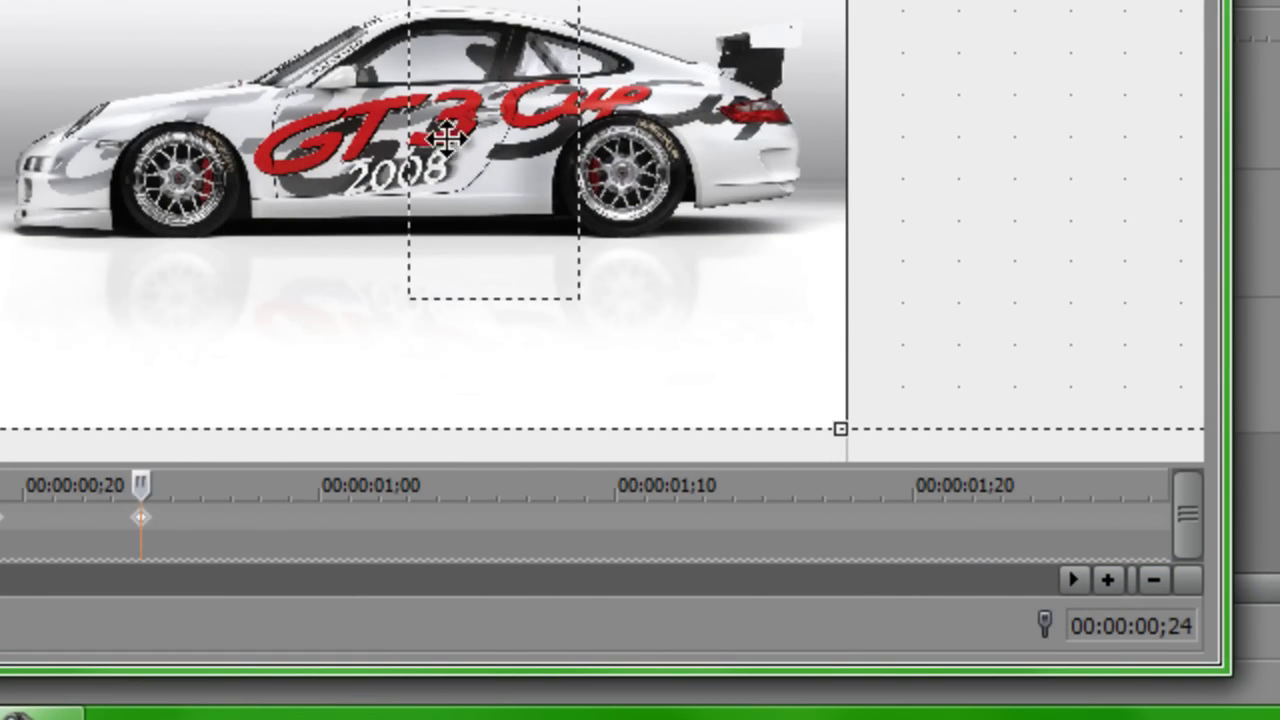
drag(445, 133, 590, 129)
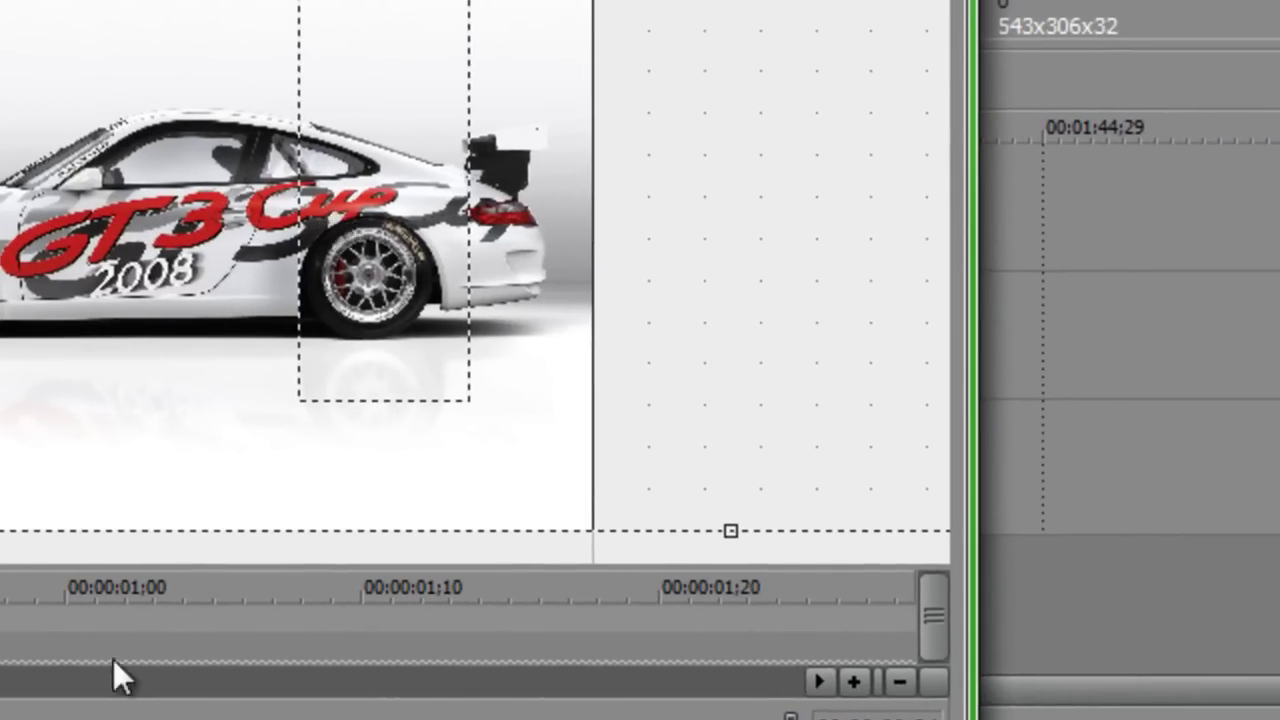
click(37, 622)
drag(263, 197, 410, 197)
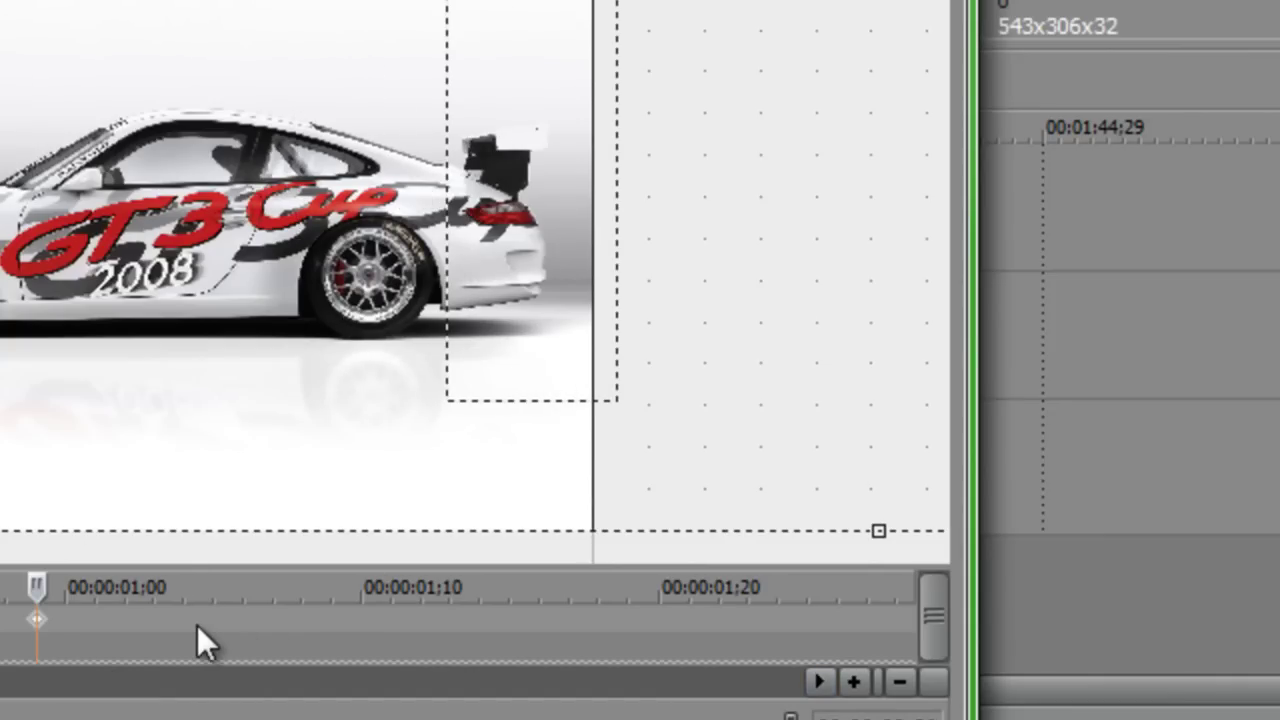
- Add Position keyframes at 00:00:01;04, 00:00:01;09 and up to 00:00:01;27, shifting the crop frame back left, and close Pan/Crop
drag(429, 194, 272, 190)
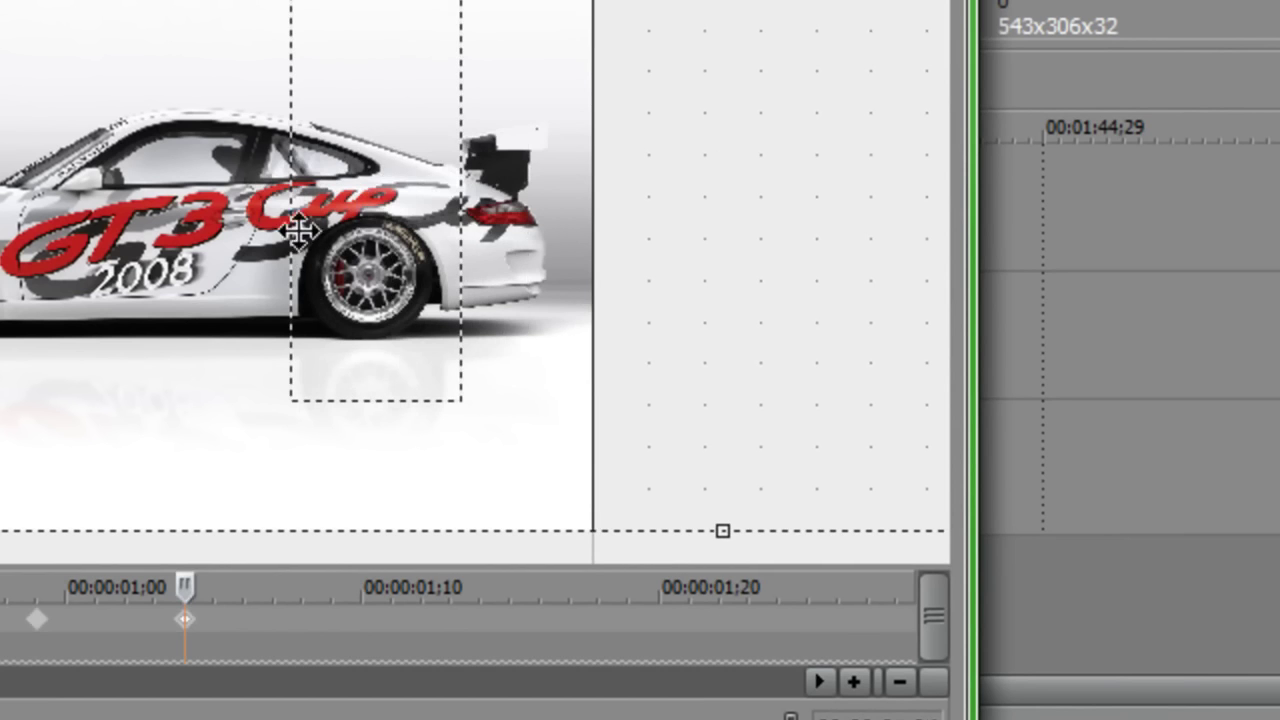
click(337, 619)
drag(514, 134, 363, 151)
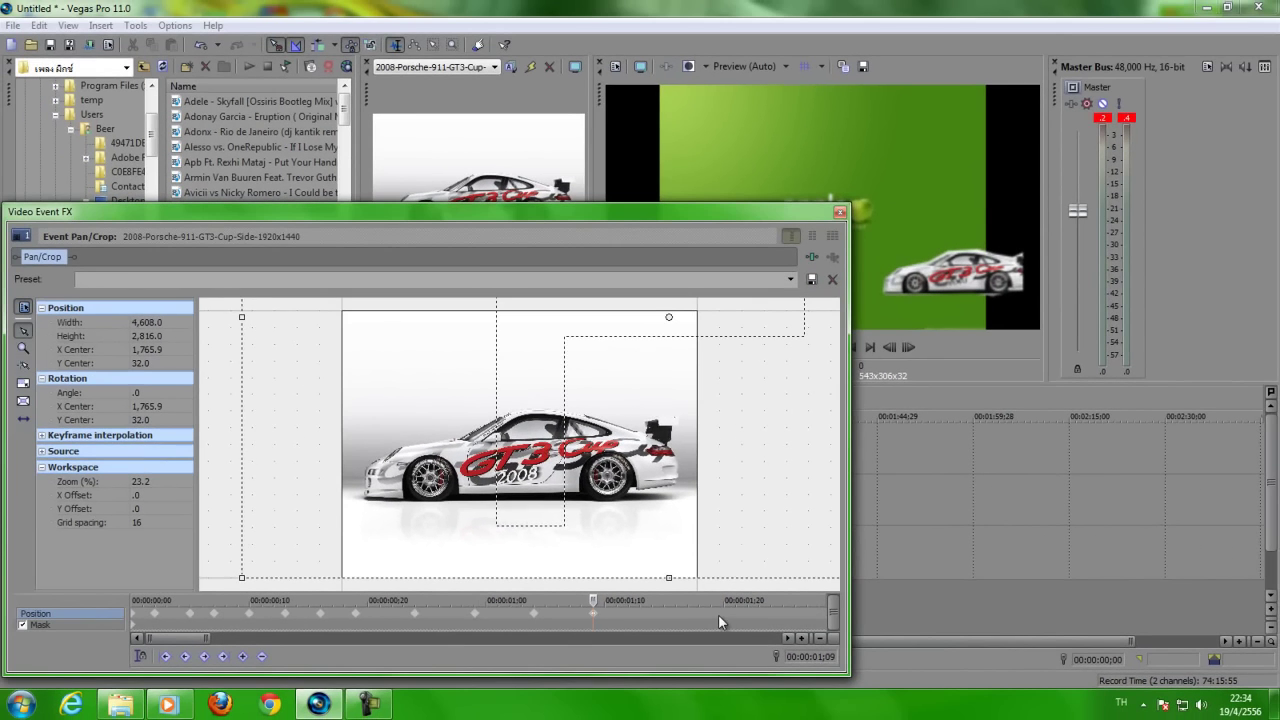
click(720, 600)
click(805, 610)
drag(721, 457, 613, 427)
click(840, 213)
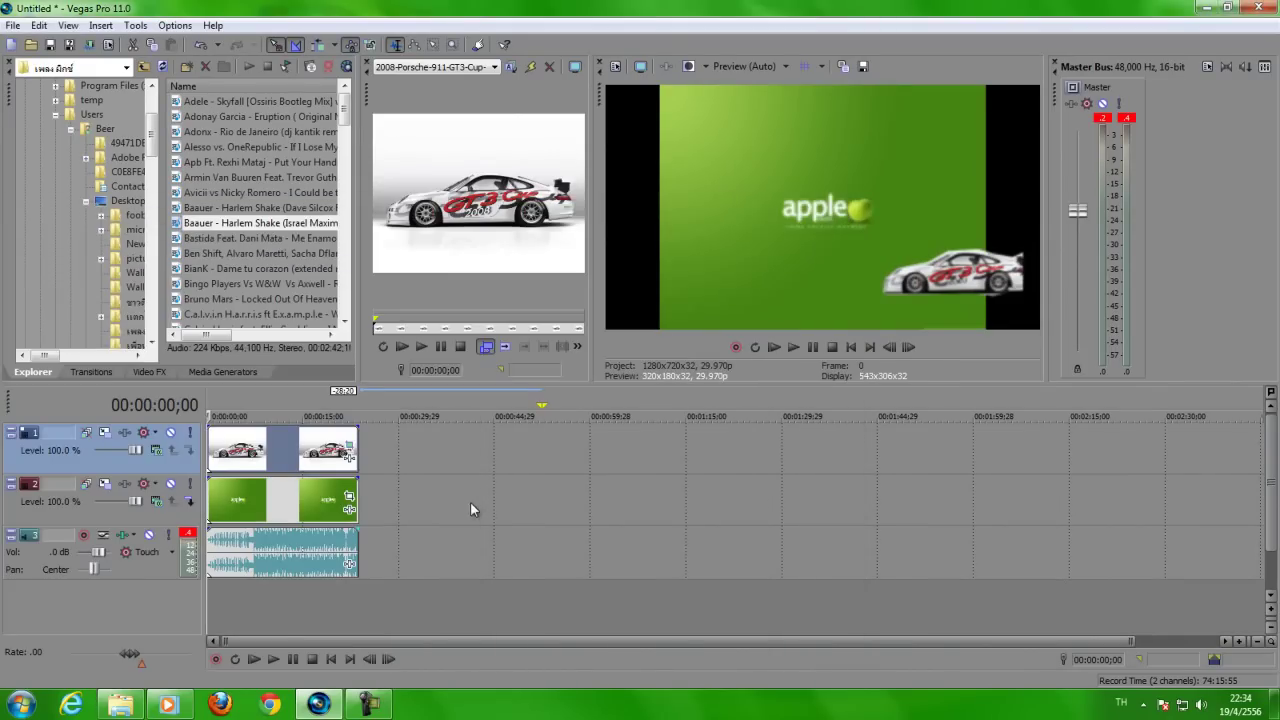
key(space)
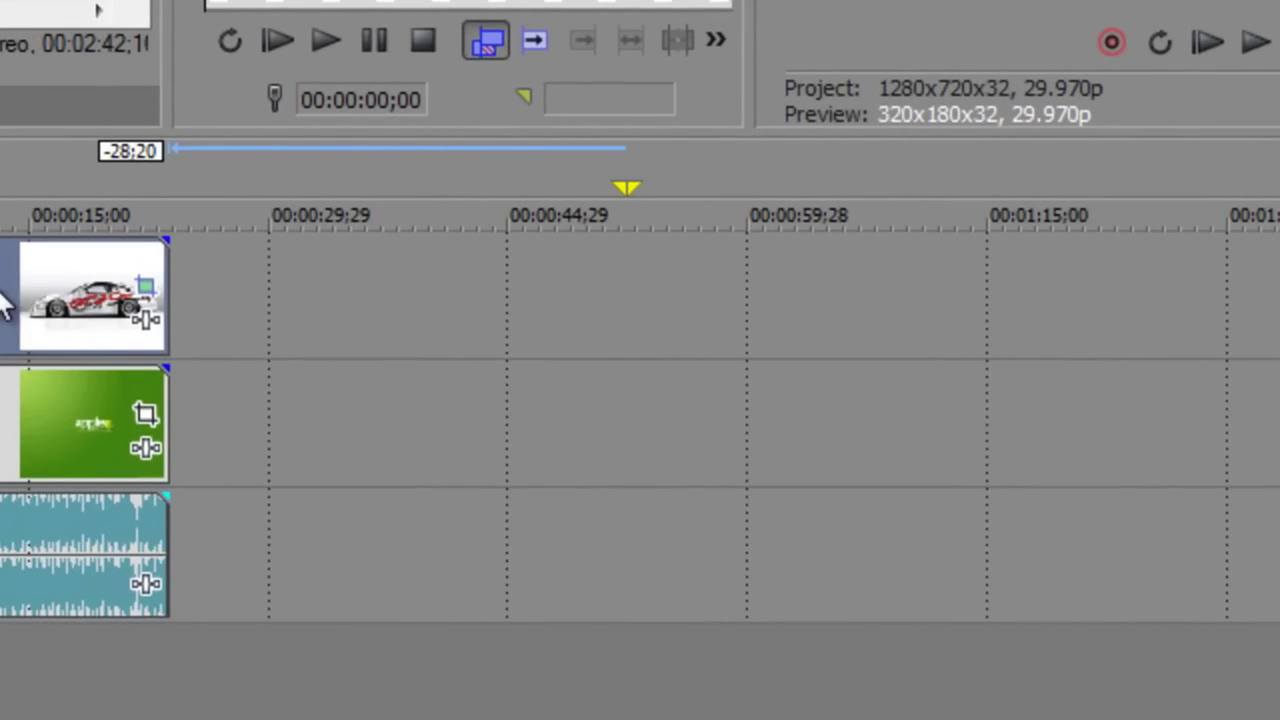
- Reopen the Porsche event's Pan/Crop and extend the animation with Position keyframes at 00:00:01;29, 00:00:02;01 and 00:00:02;03
right_click(5, 305)
click(243, 9)
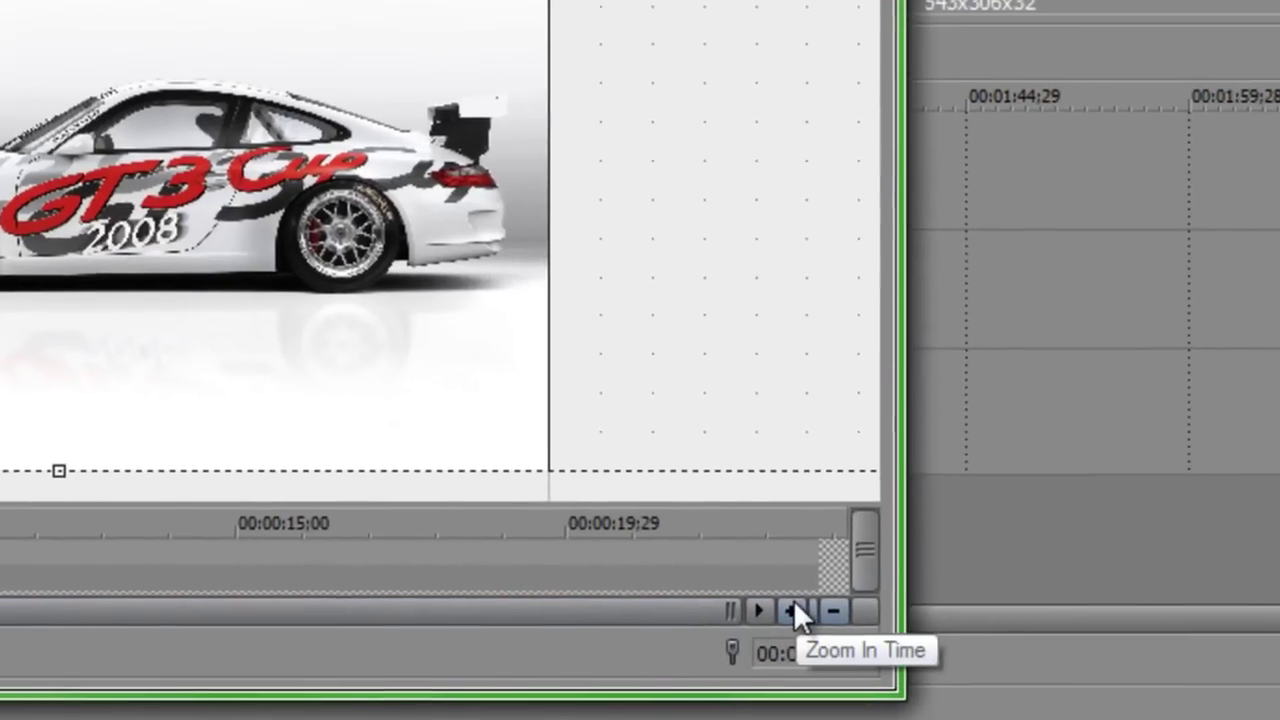
click(785, 607)
click(777, 606)
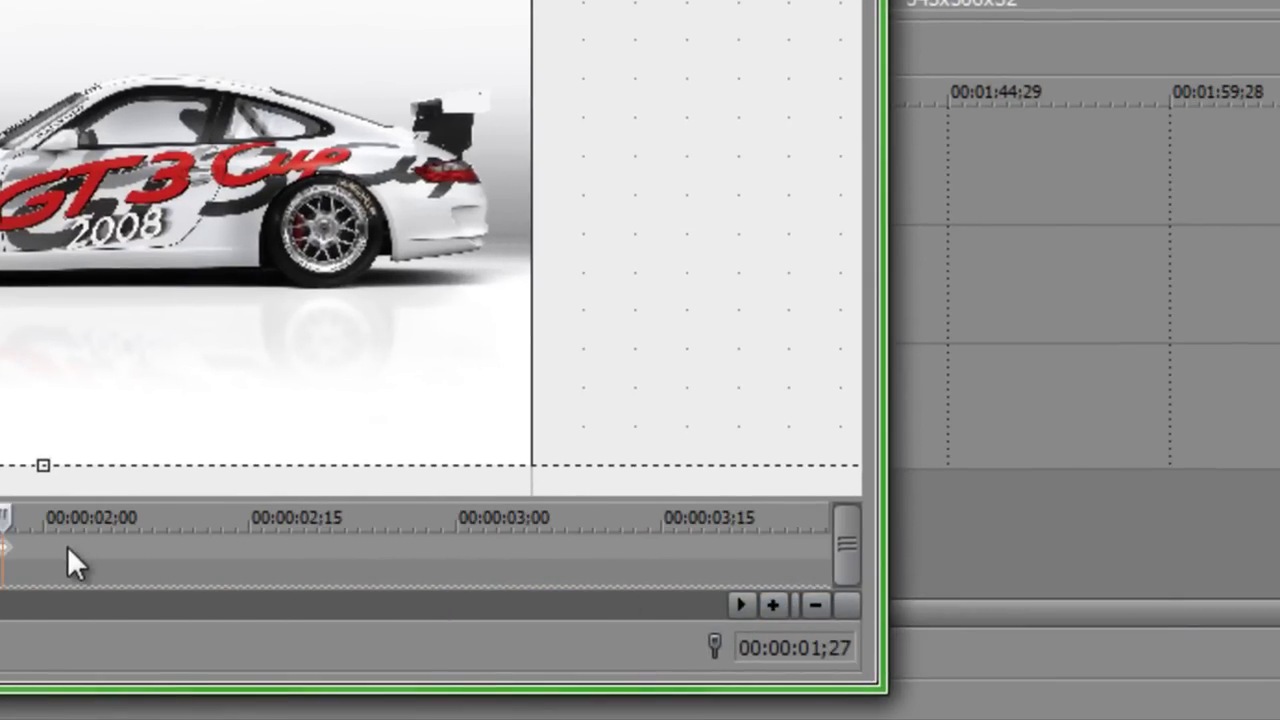
click(771, 604)
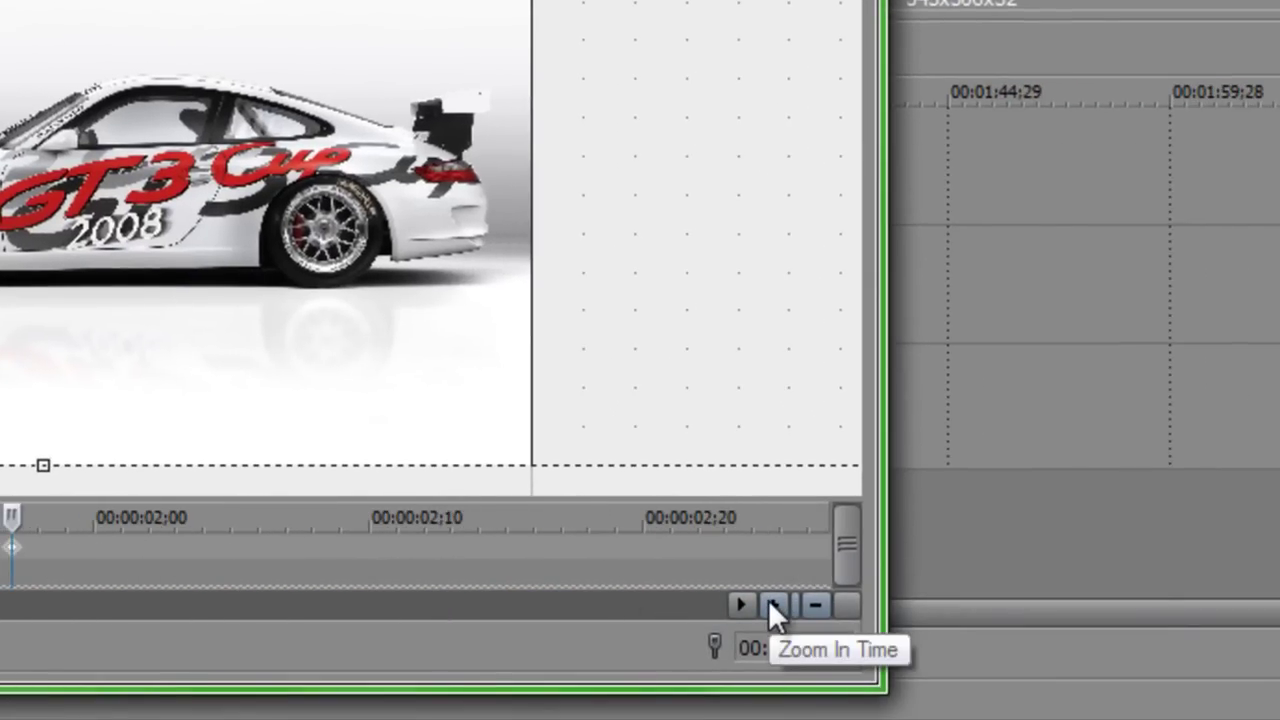
click(772, 606)
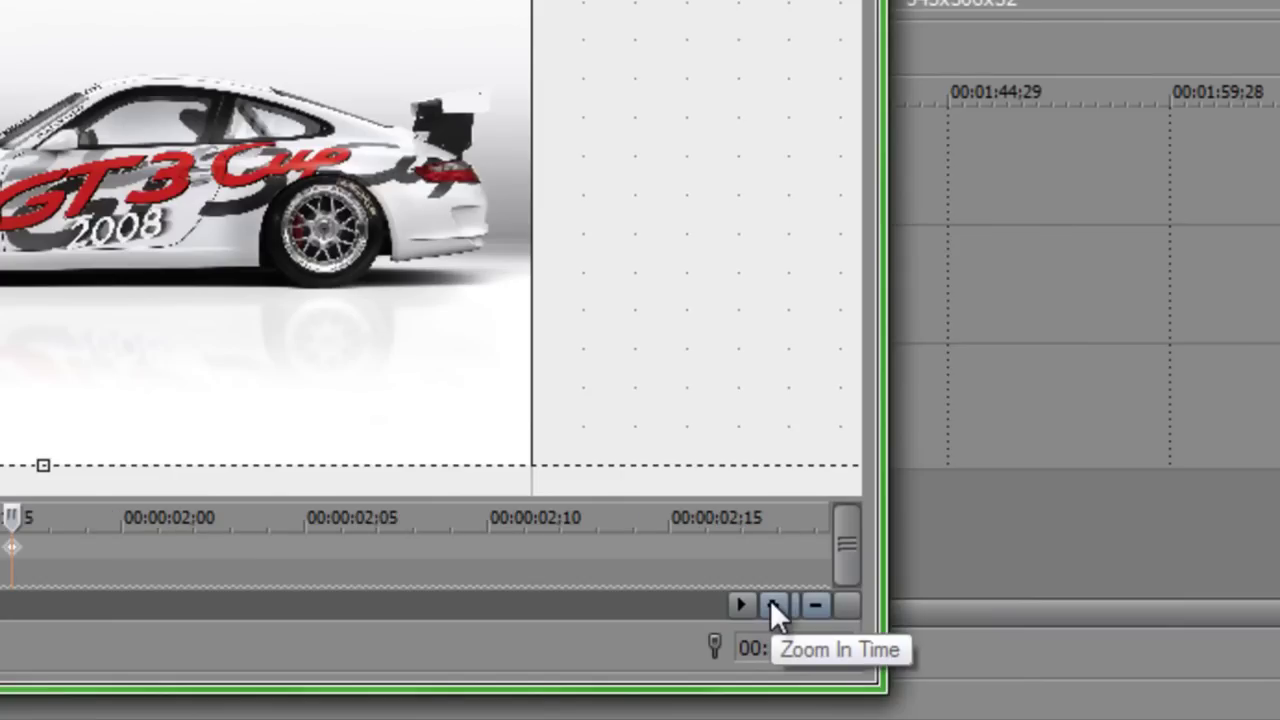
click(772, 606)
click(772, 606)
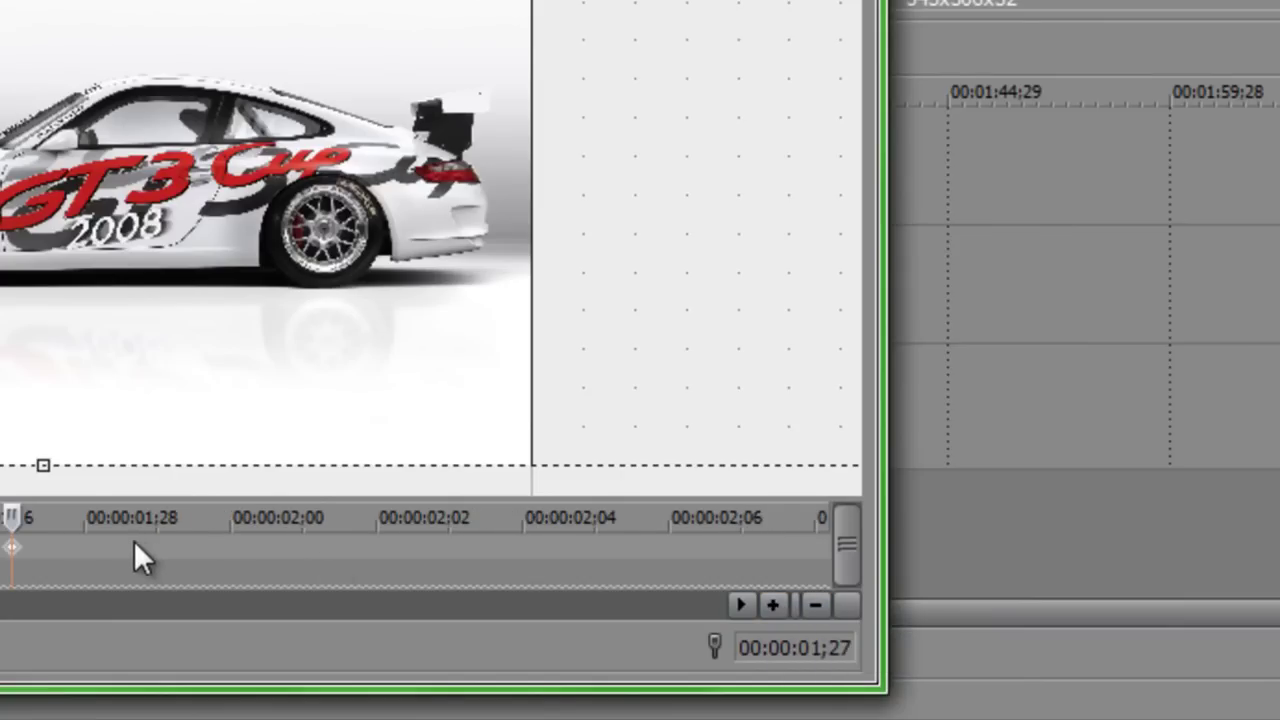
click(158, 548)
click(205, 141)
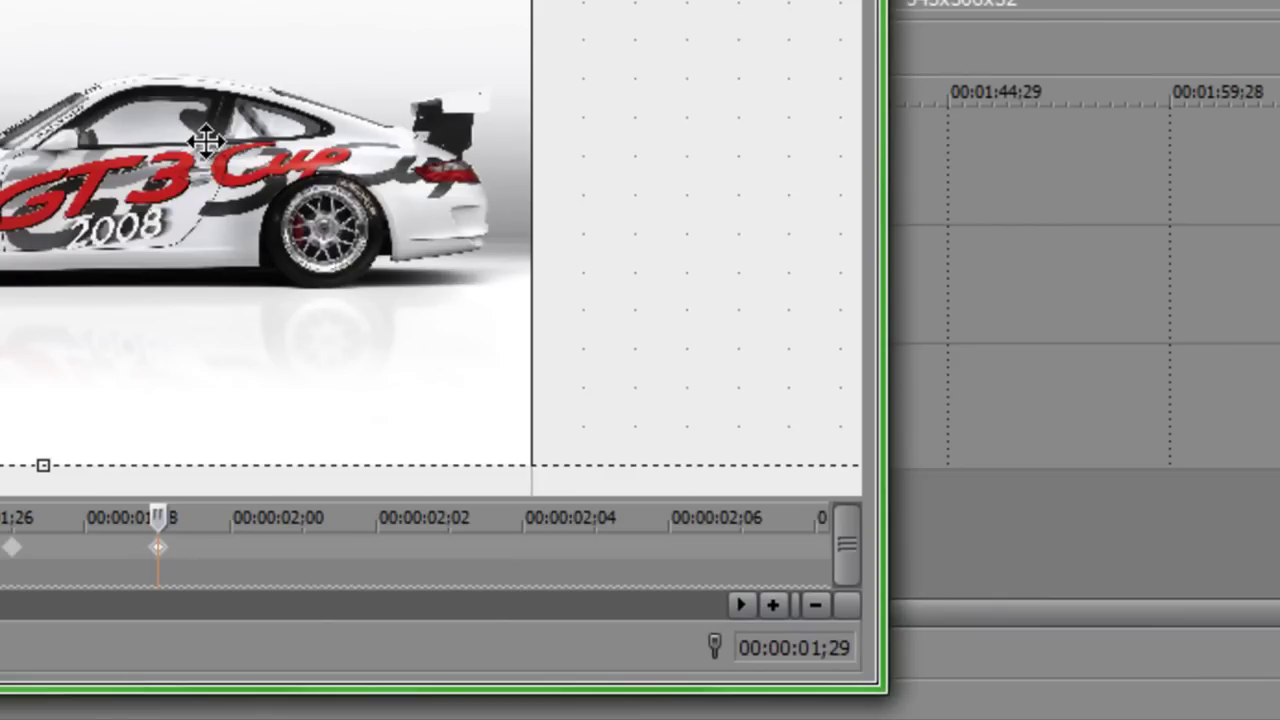
drag(205, 141, 157, 137)
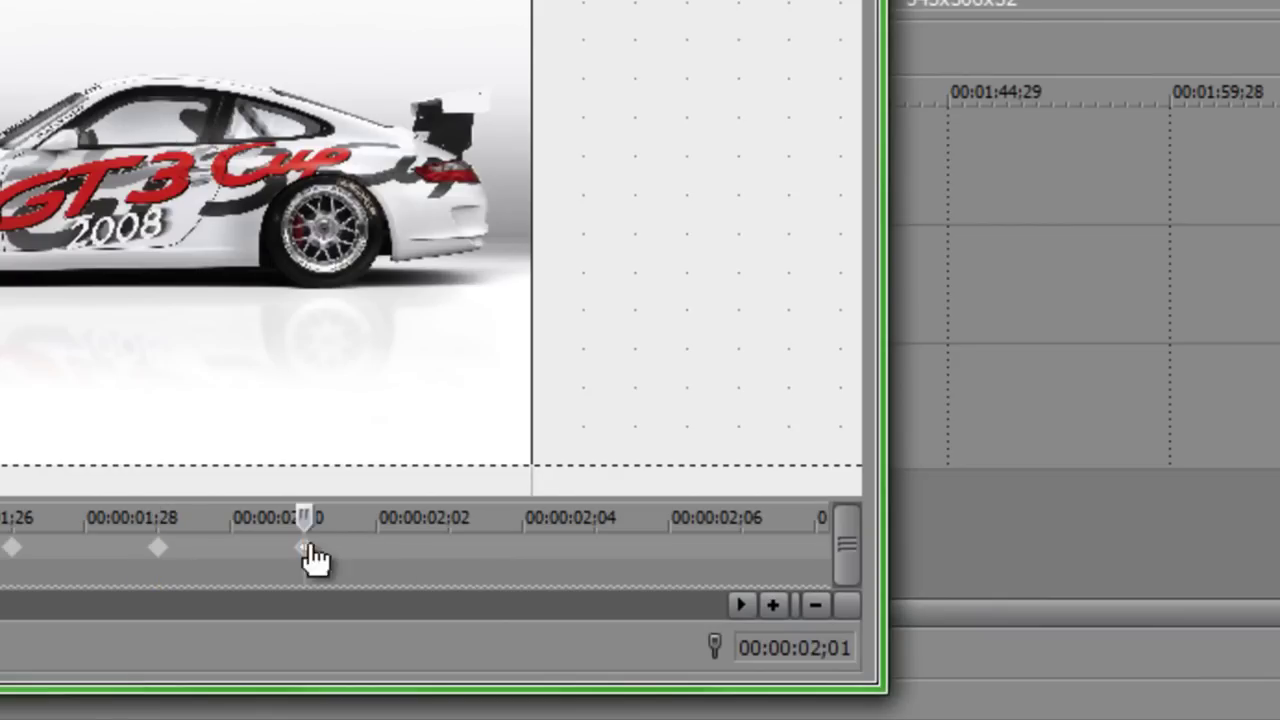
click(281, 201)
click(465, 549)
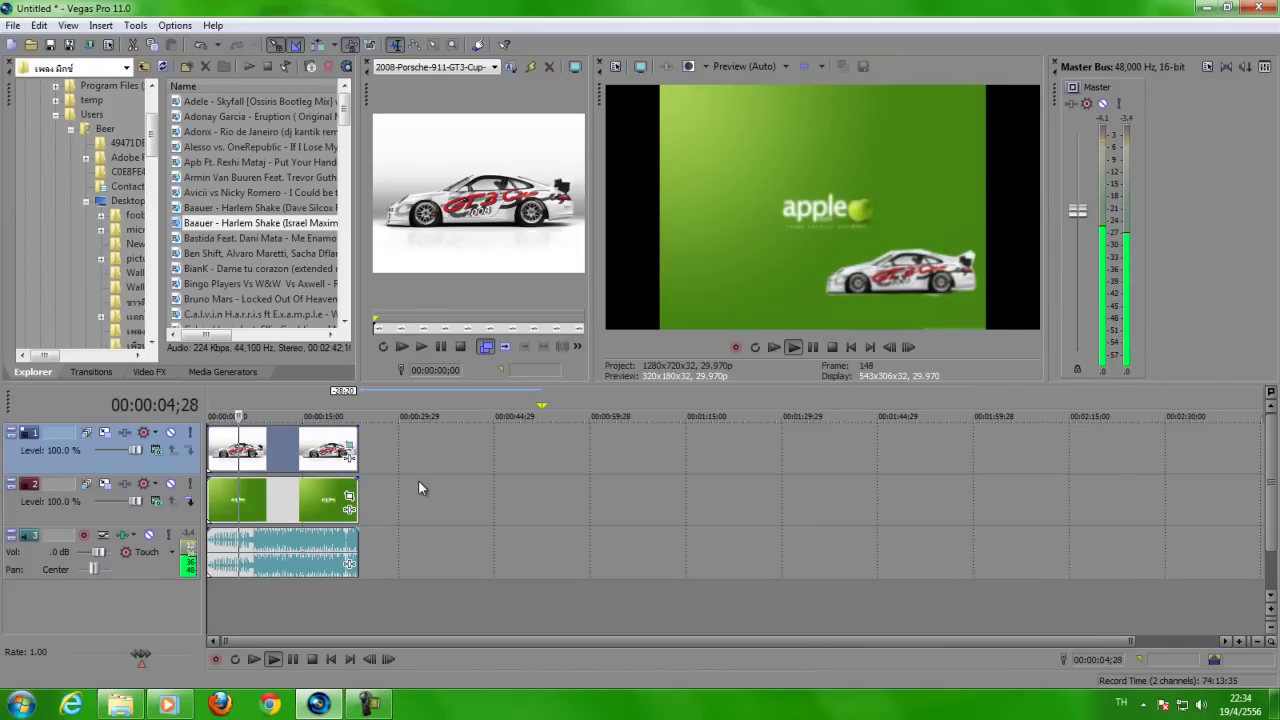
- Stop playback, split the green background event at 00:00:16;08 and delete the part after the split
key(space)
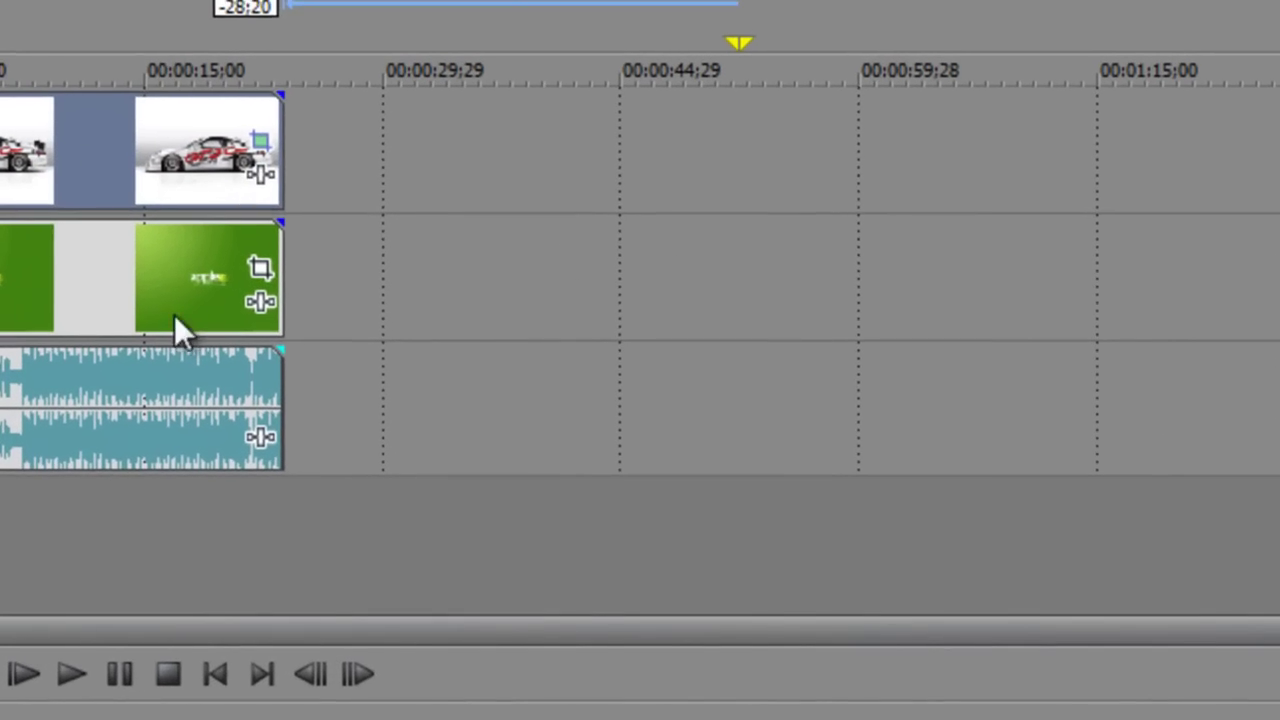
click(311, 495)
click(163, 265)
key(s)
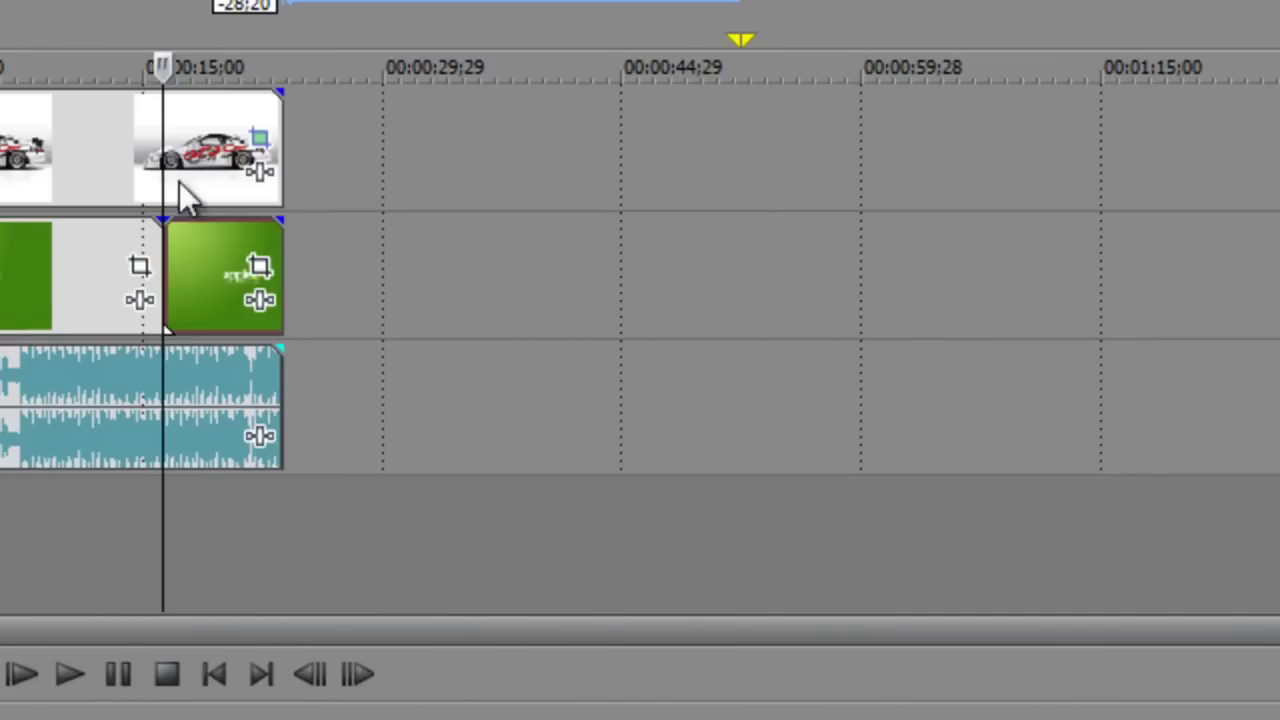
click(213, 145)
drag(200, 280, 366, 284)
key(Delete)
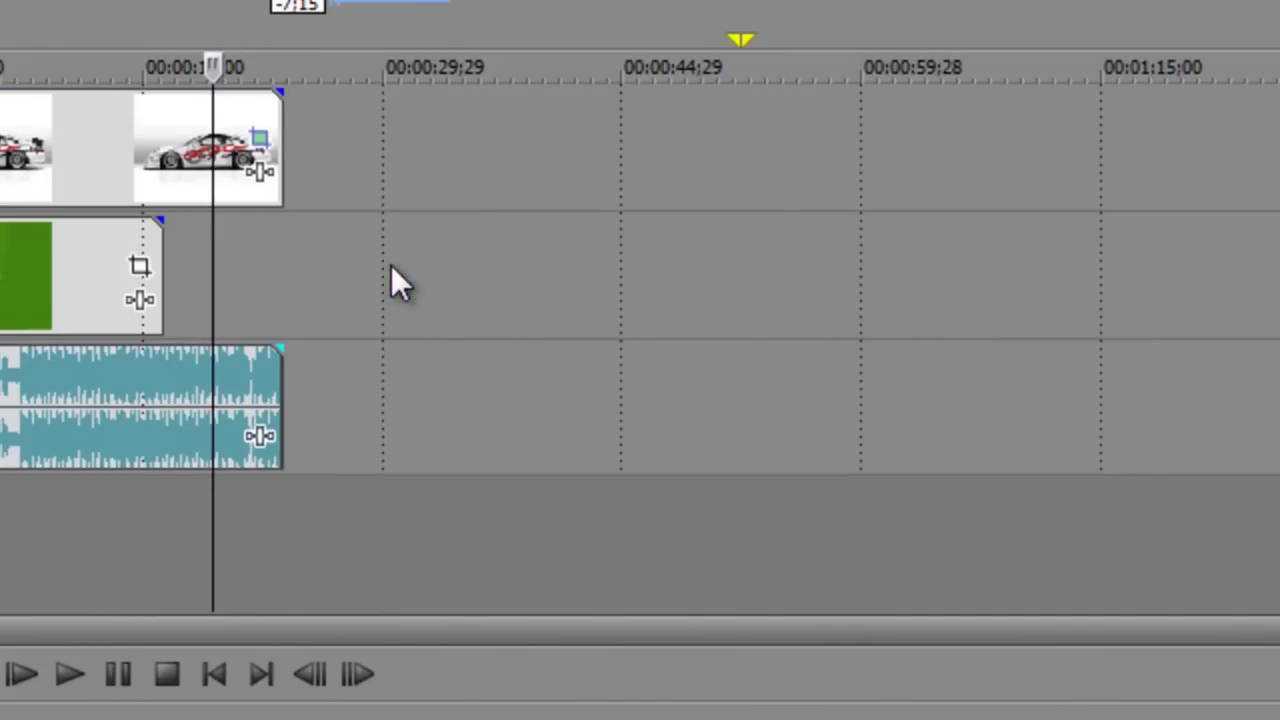
- Split the Porsche and music events at 00:00:16;08 and delete their parts after the split
click(167, 150)
drag(167, 150, 399, 149)
key(Delete)
key(s)
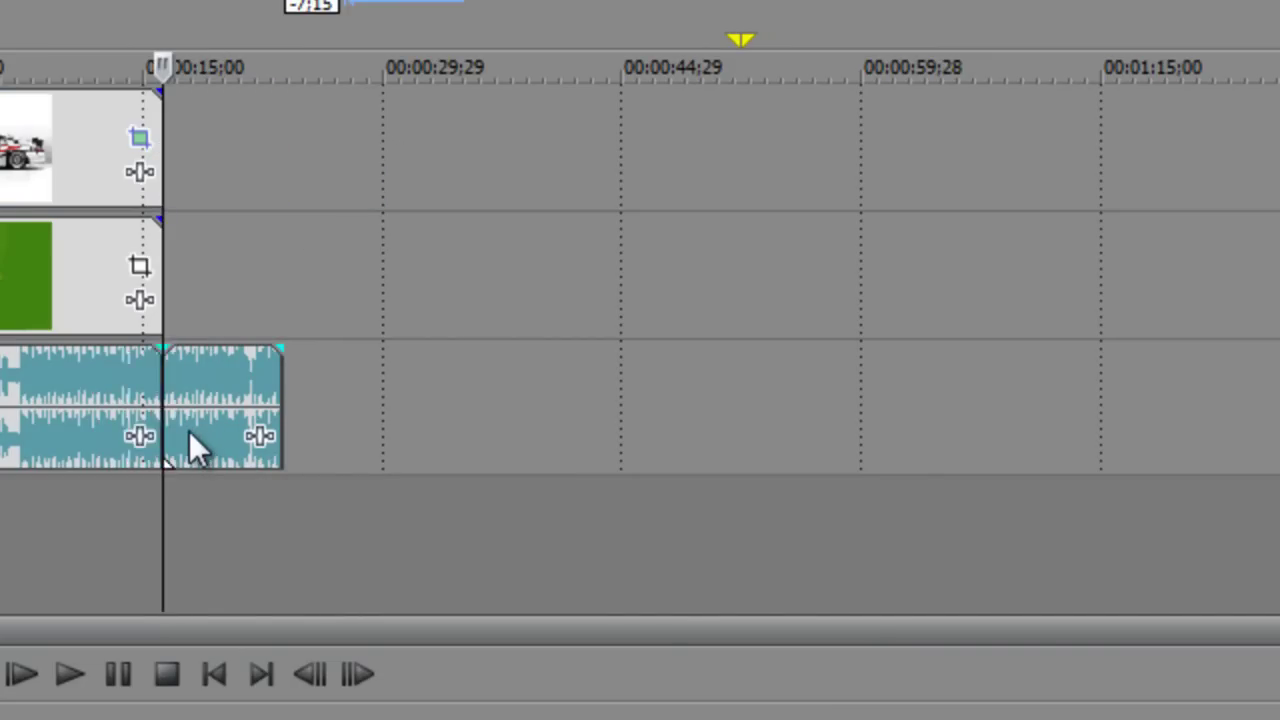
drag(189, 431, 301, 429)
key(Delete)
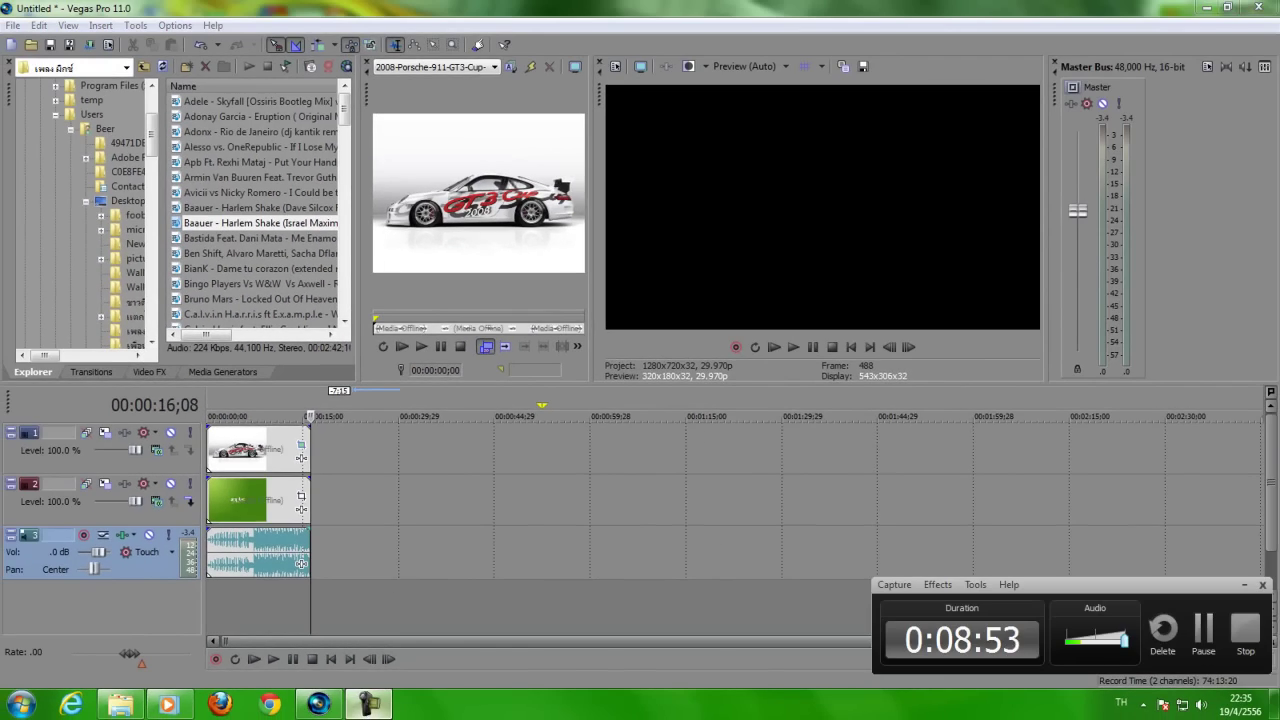
click(1241, 585)
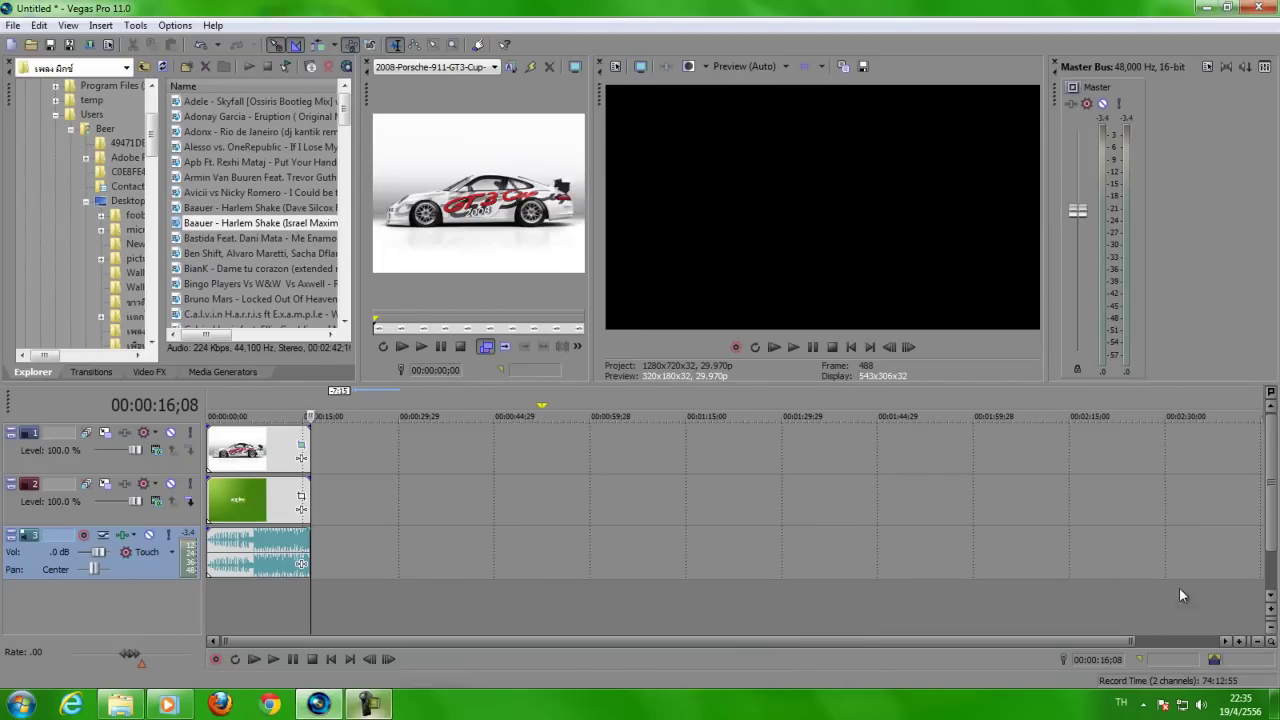